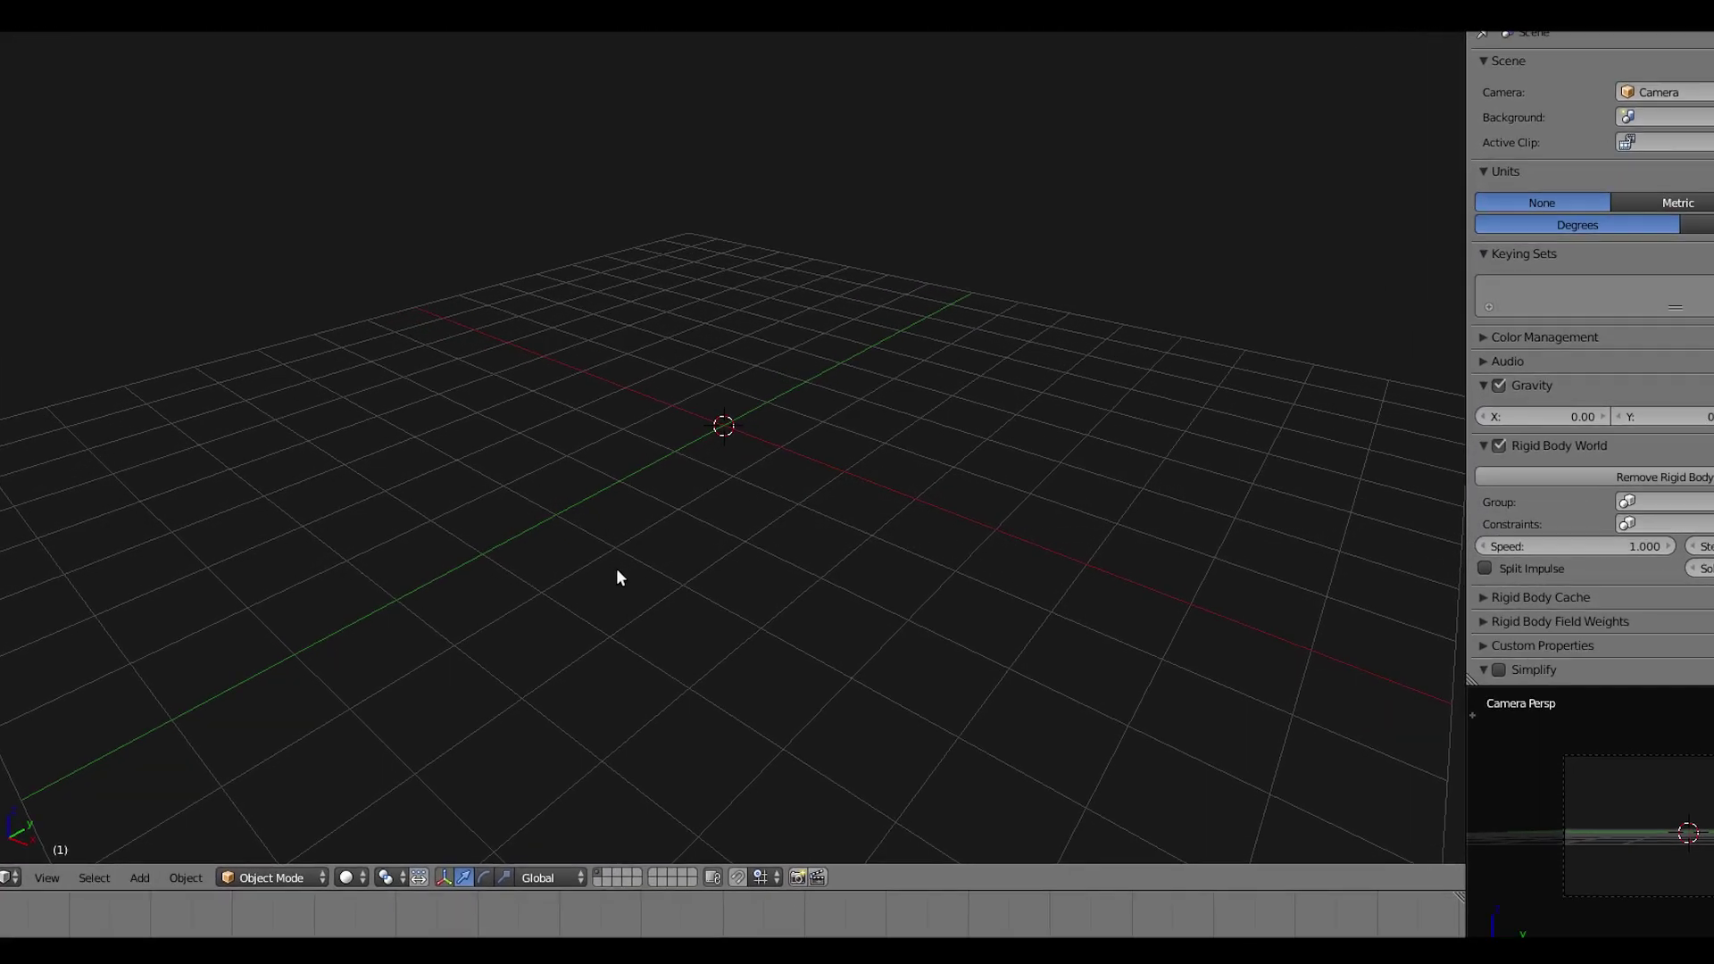
Add an Ico Sphere and slide it along X to the right, beyond the camera.
key(shift+a)
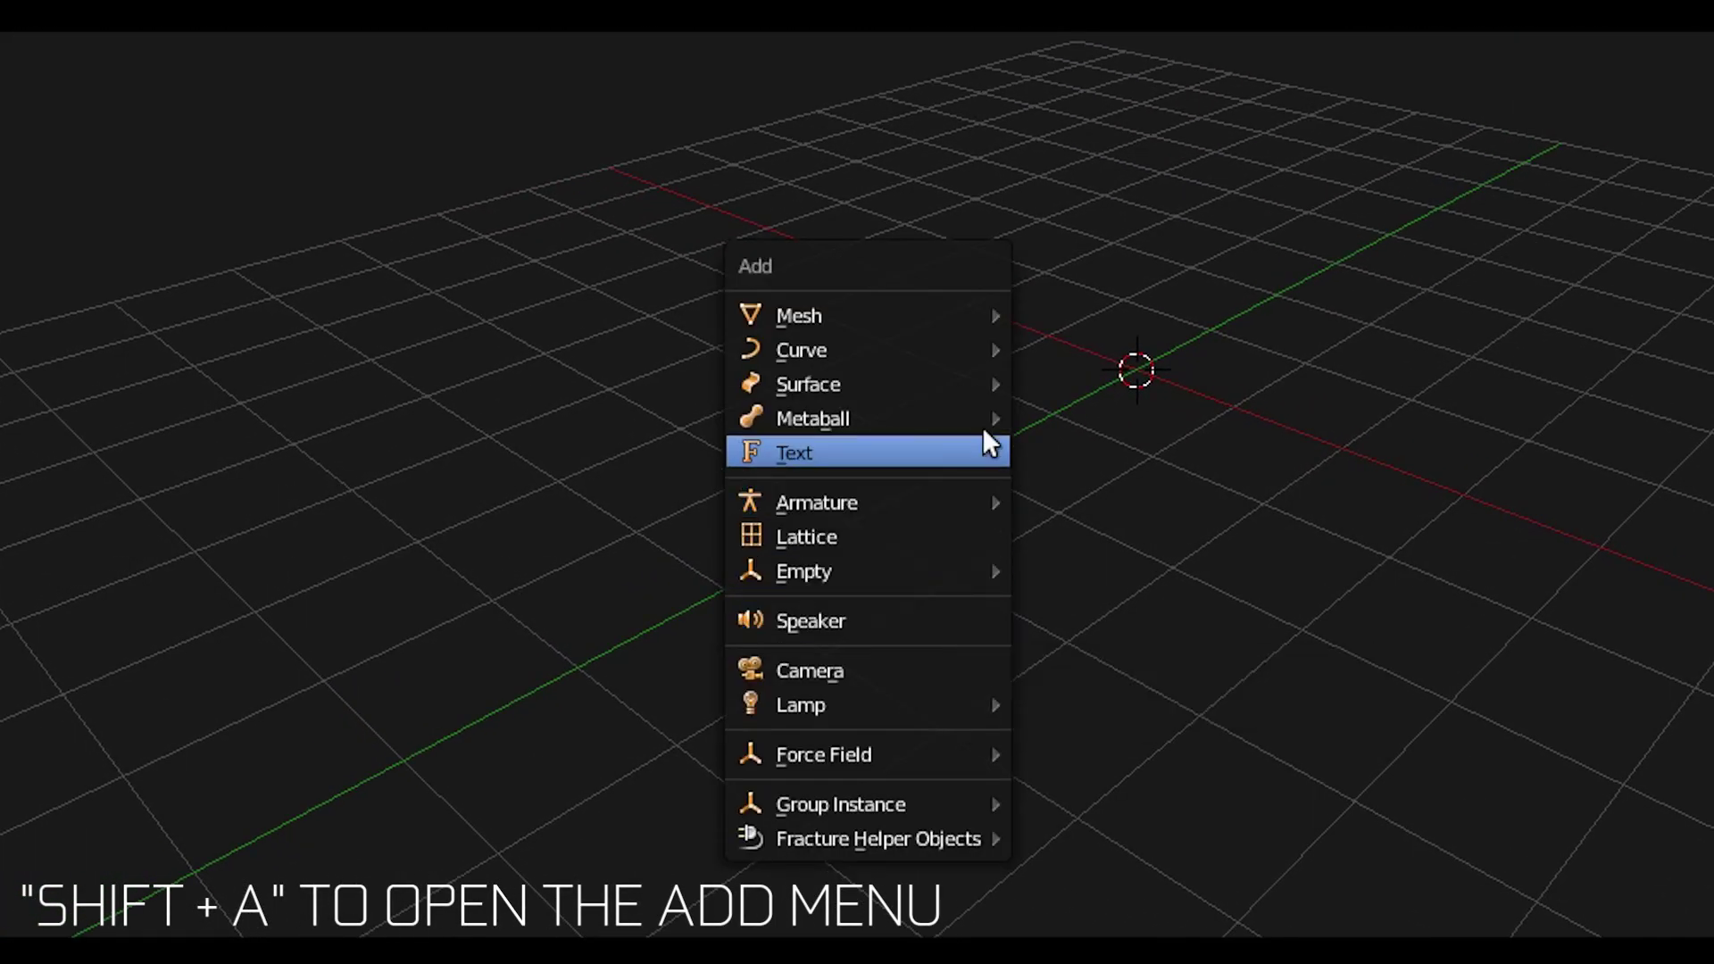
mouse_move(868, 314)
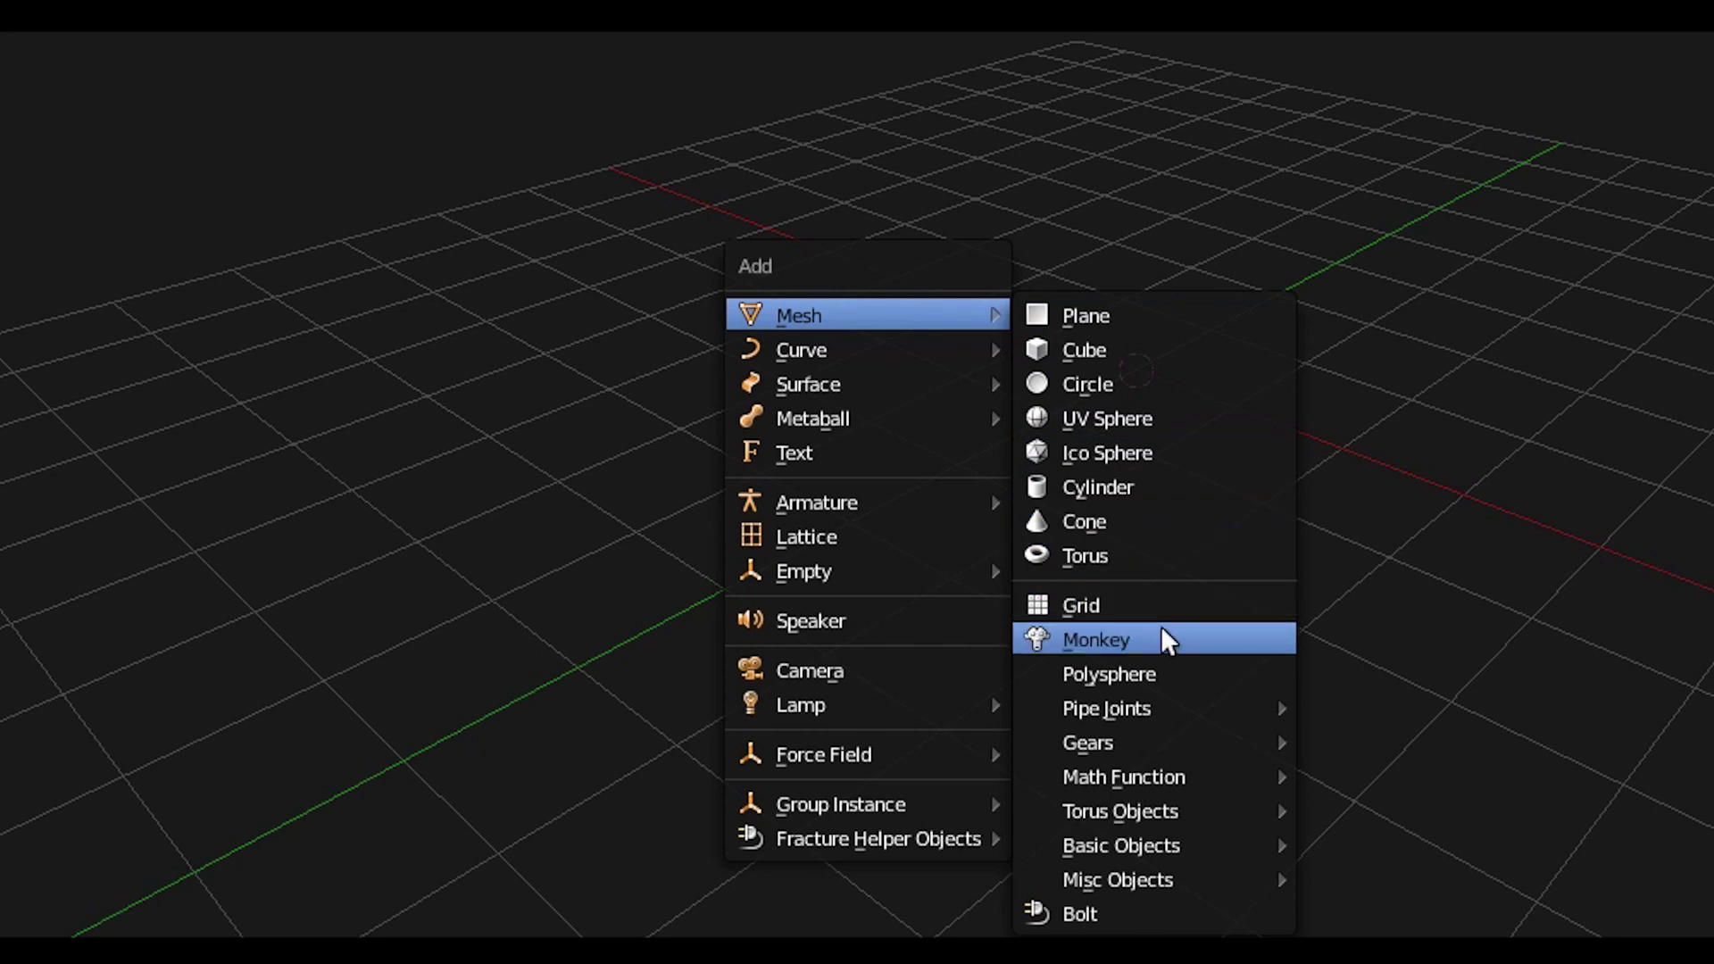
click(1192, 439)
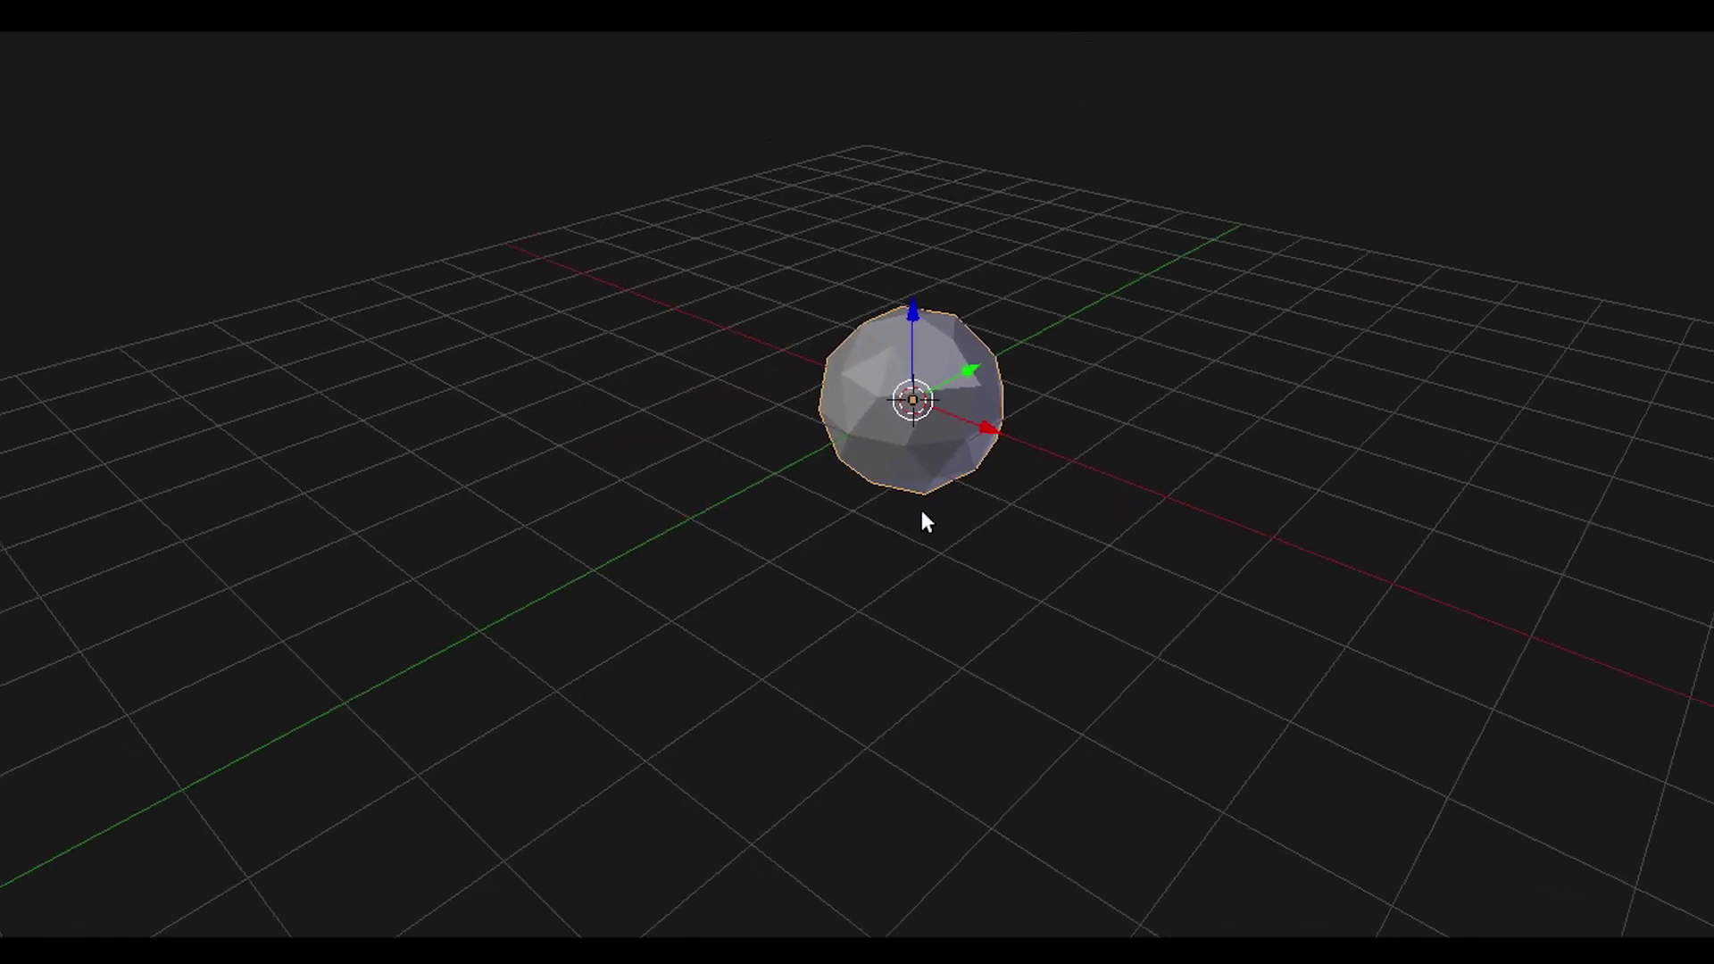
key(g)
key(x)
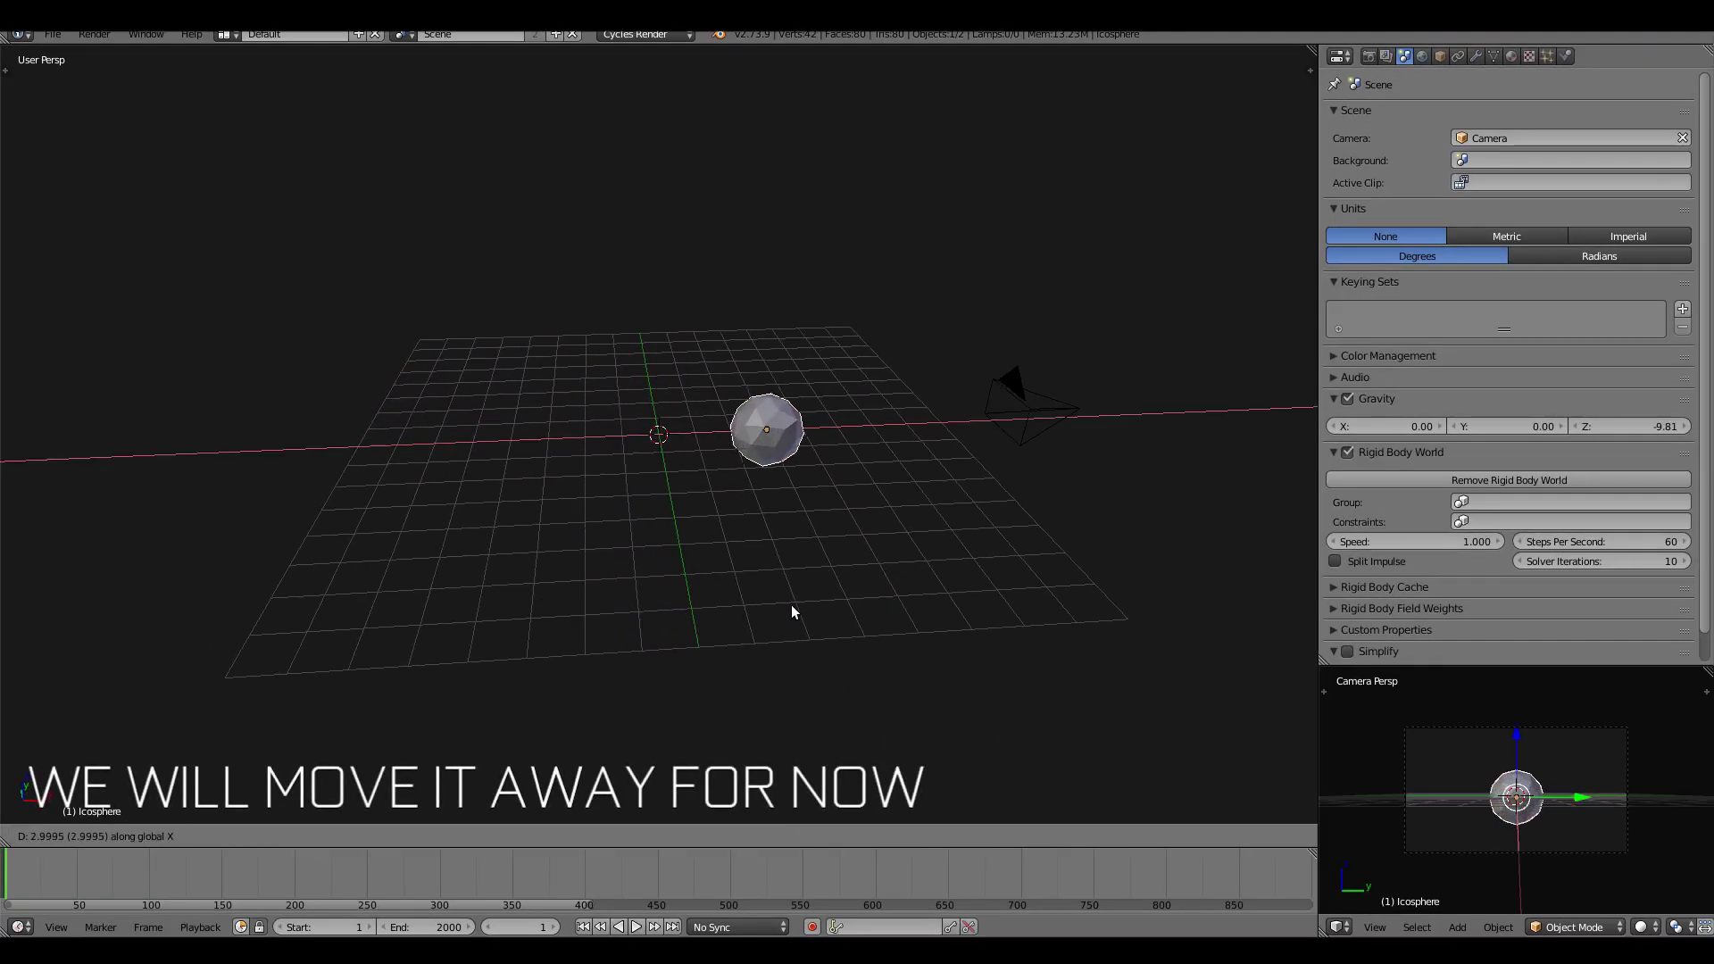
click(1159, 545)
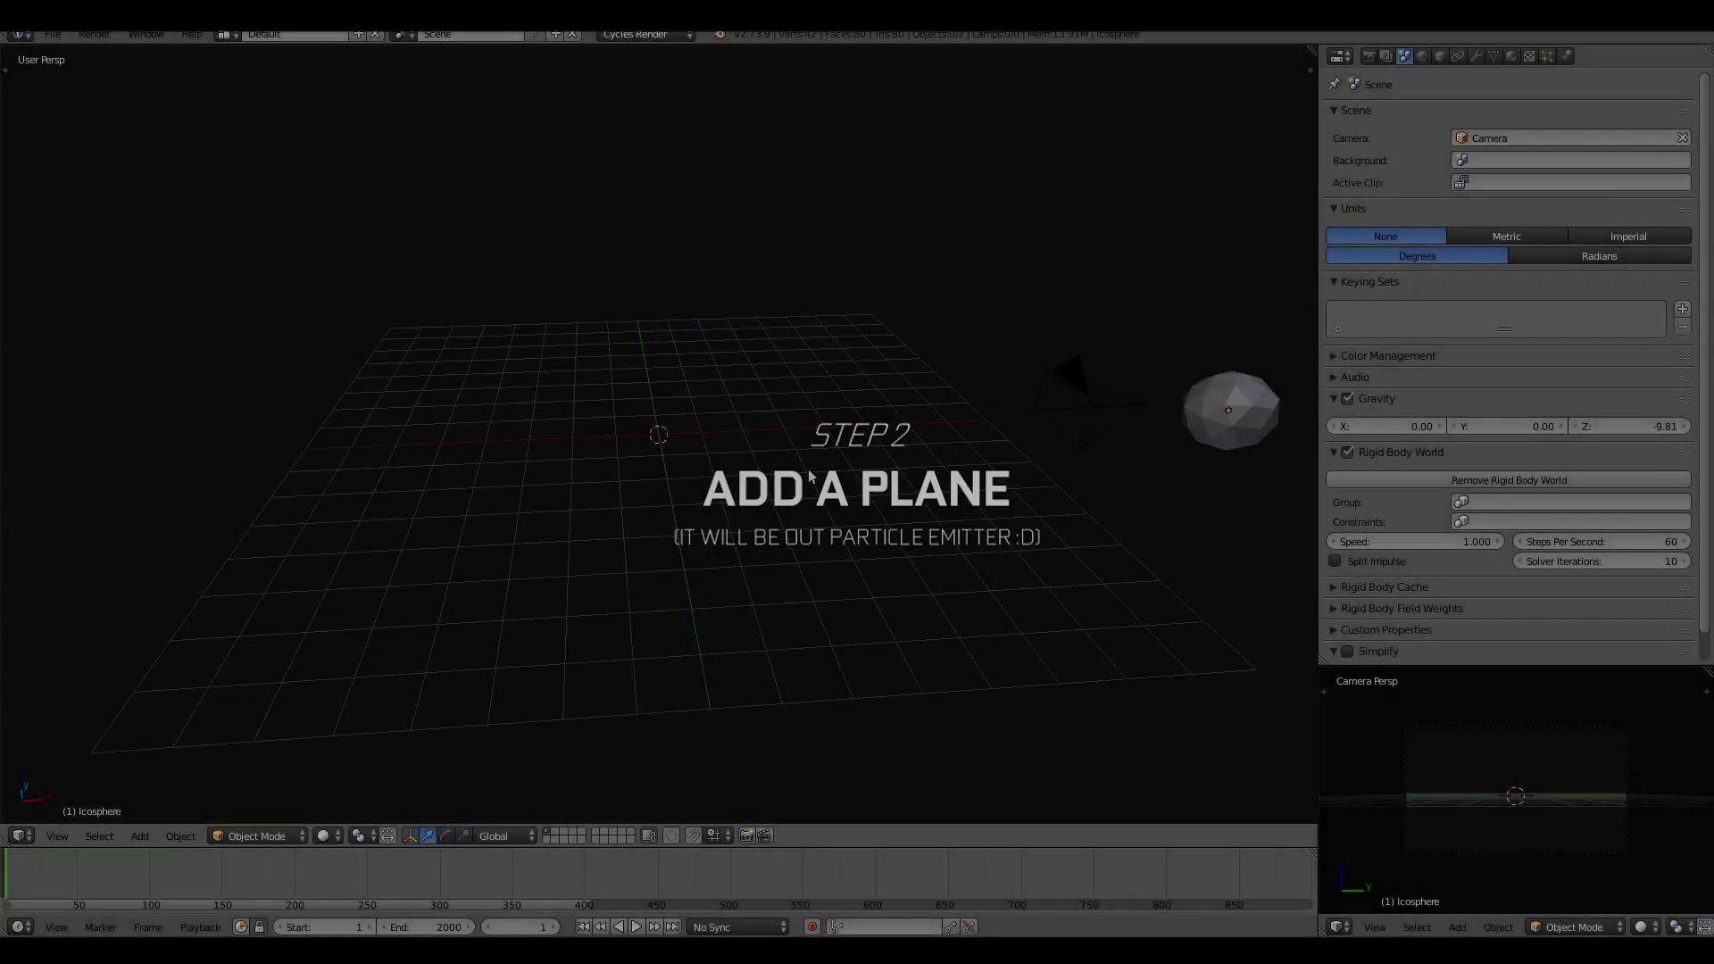
Add a plane at the origin and scale it down to about 0.21 as the emitter.
key(shift+a)
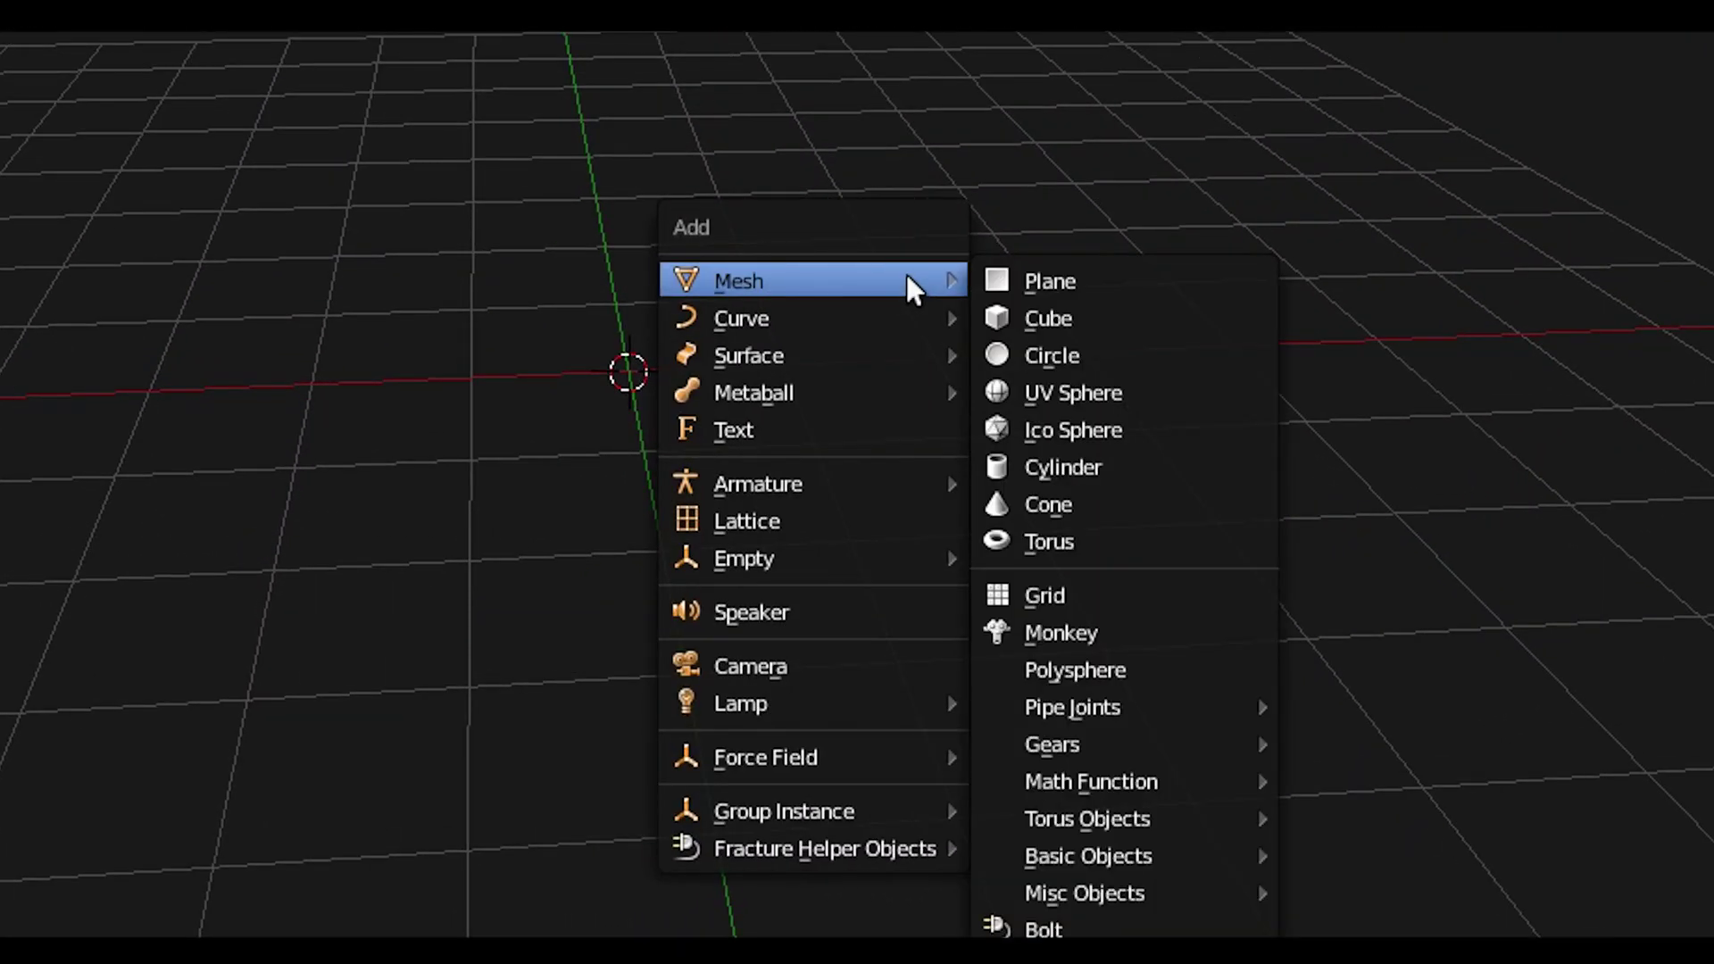
click(1059, 277)
key(s)
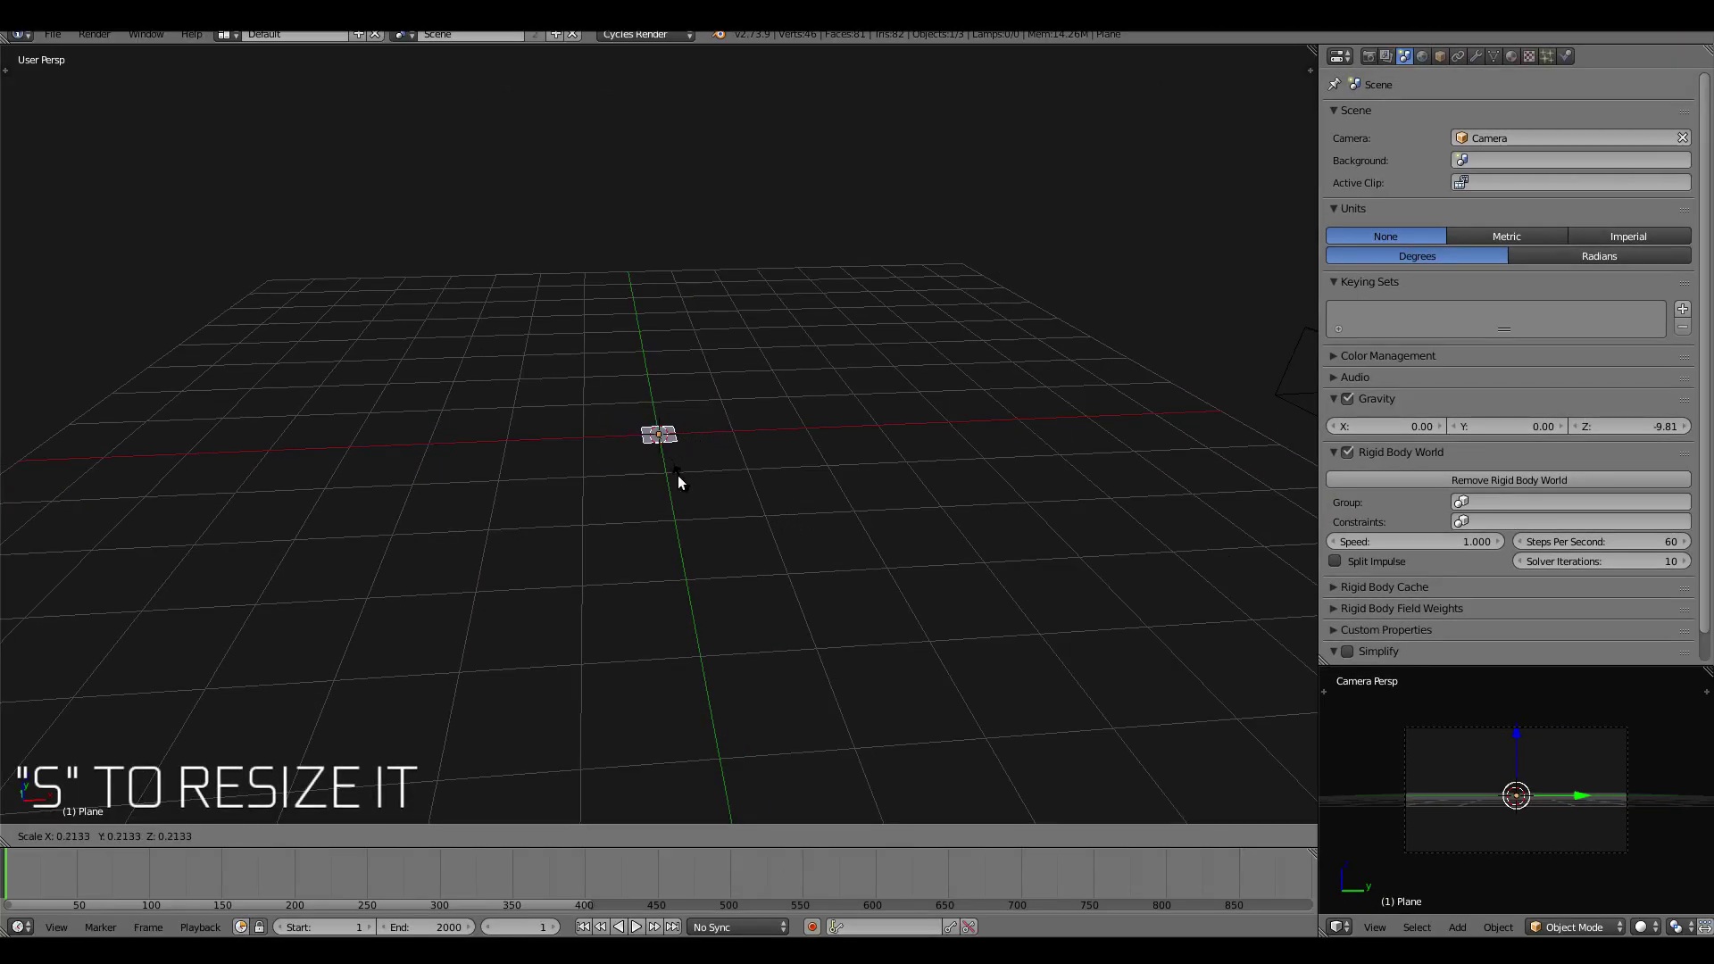
click(661, 473)
mouse_move(710, 516)
middle_down()
mouse_move(700, 426)
mouse_move(731, 448)
middle_up()
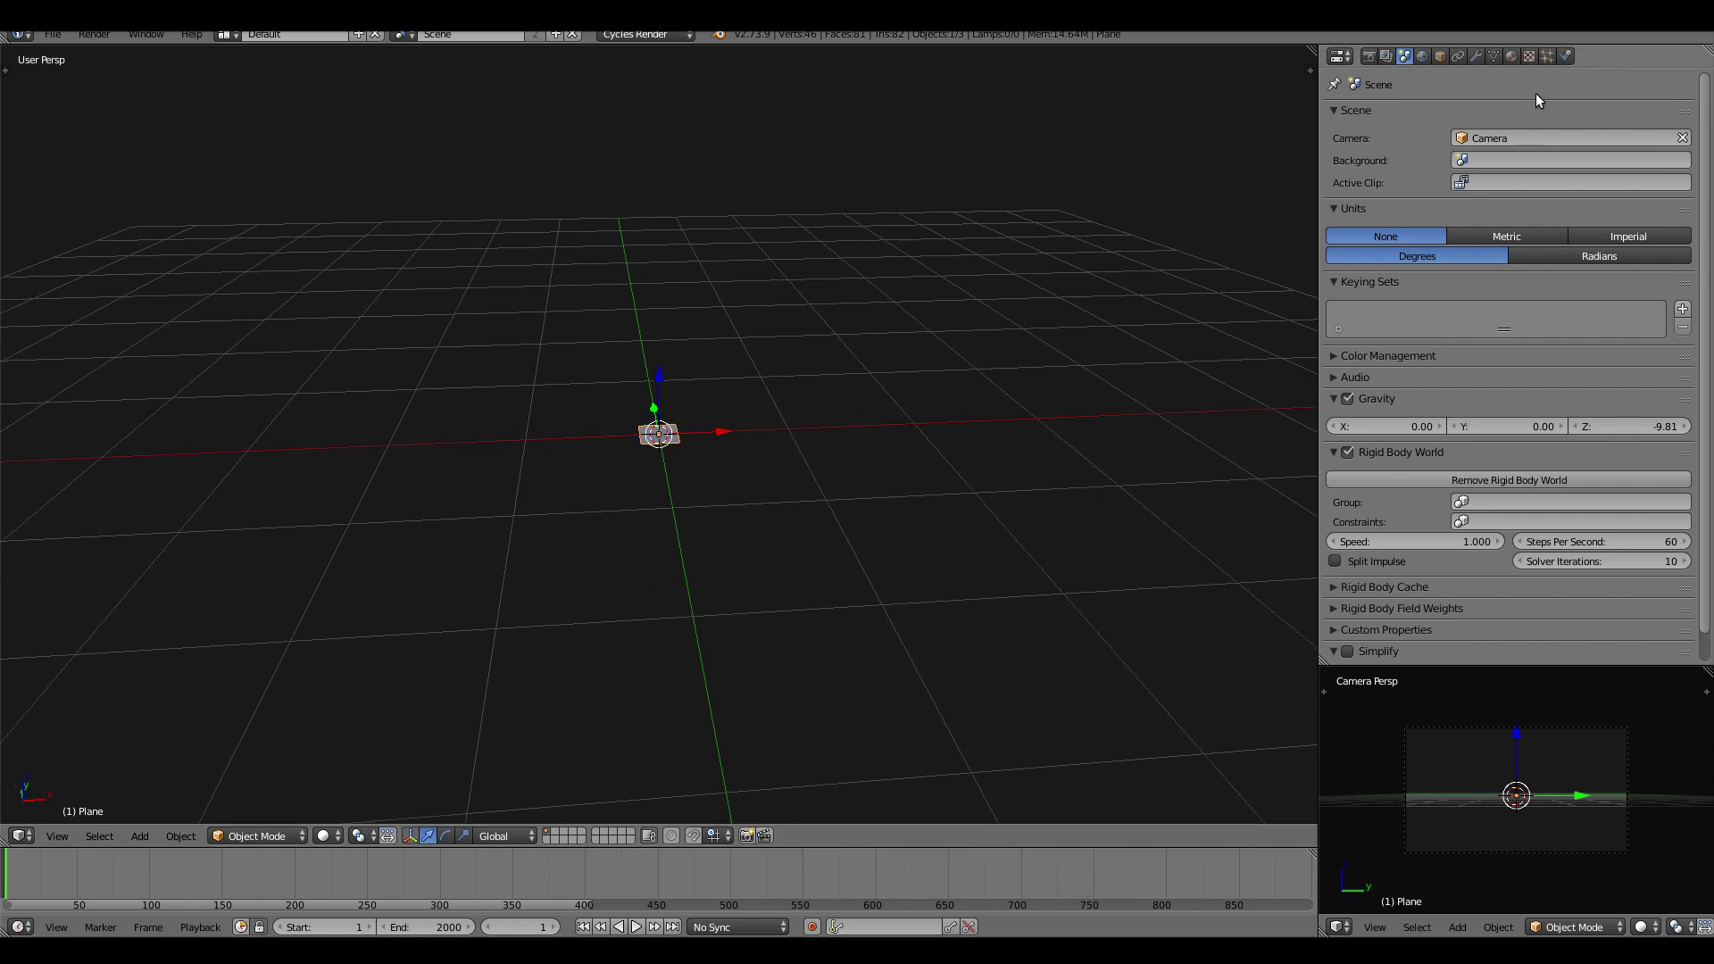
Add a particle system to the plane: Number 15, Lifetime 300000, emission End frame 50.
click(1549, 58)
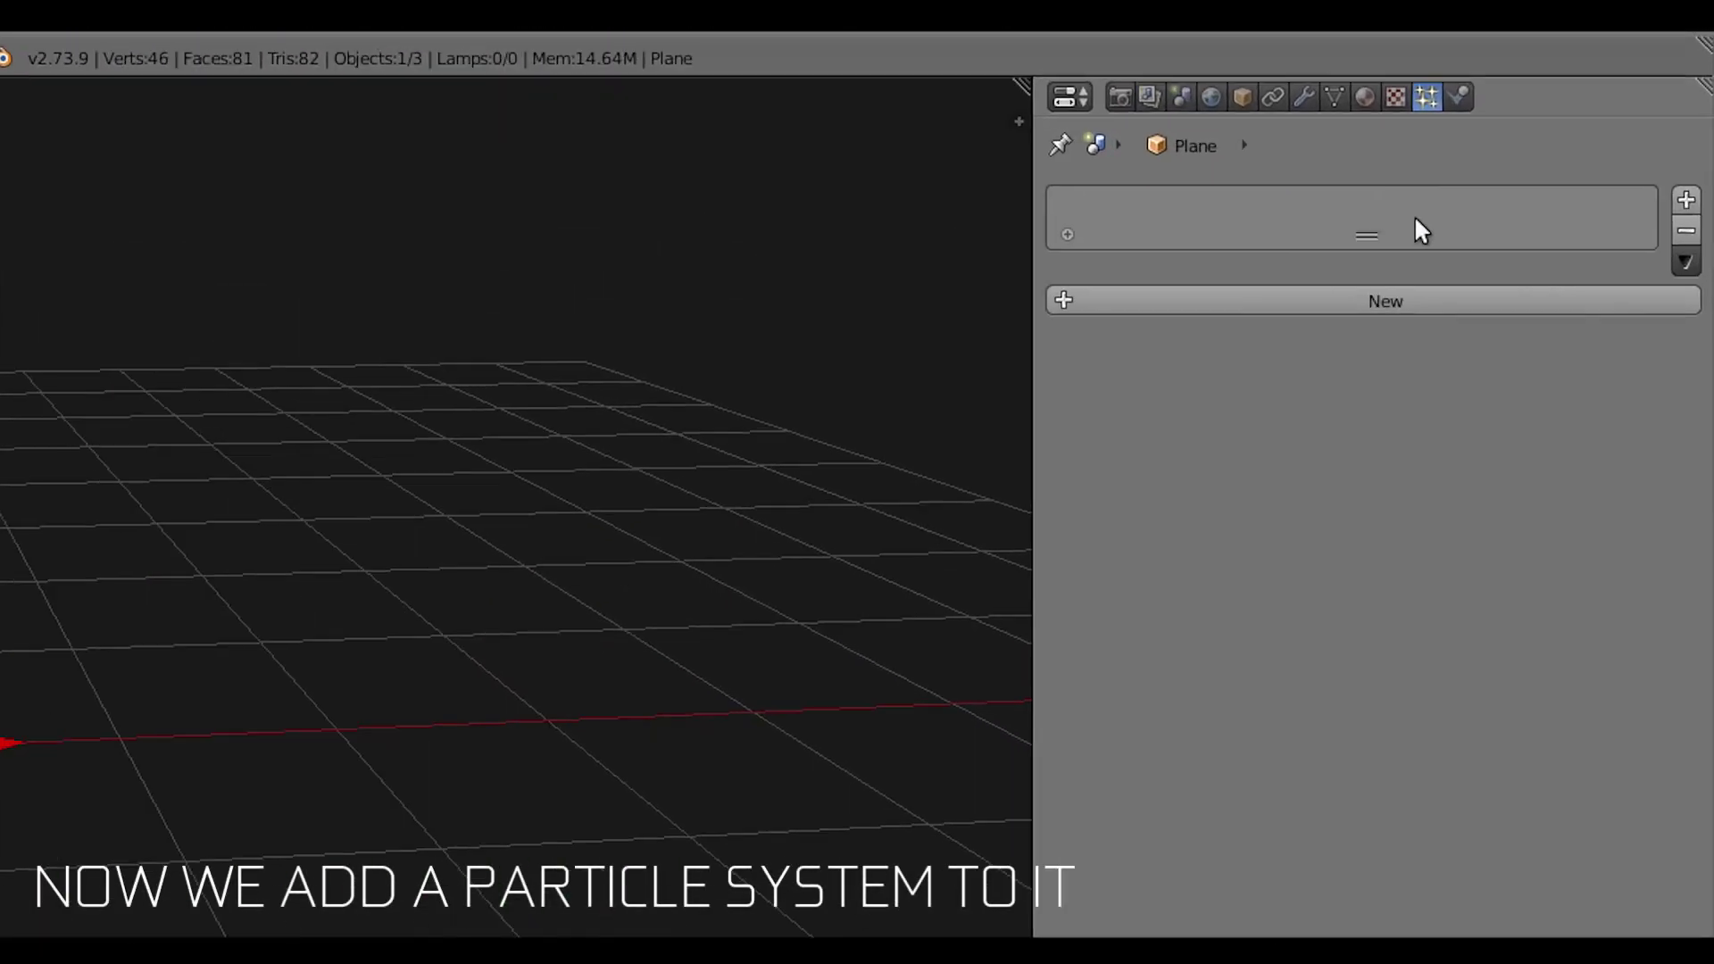
click(1345, 348)
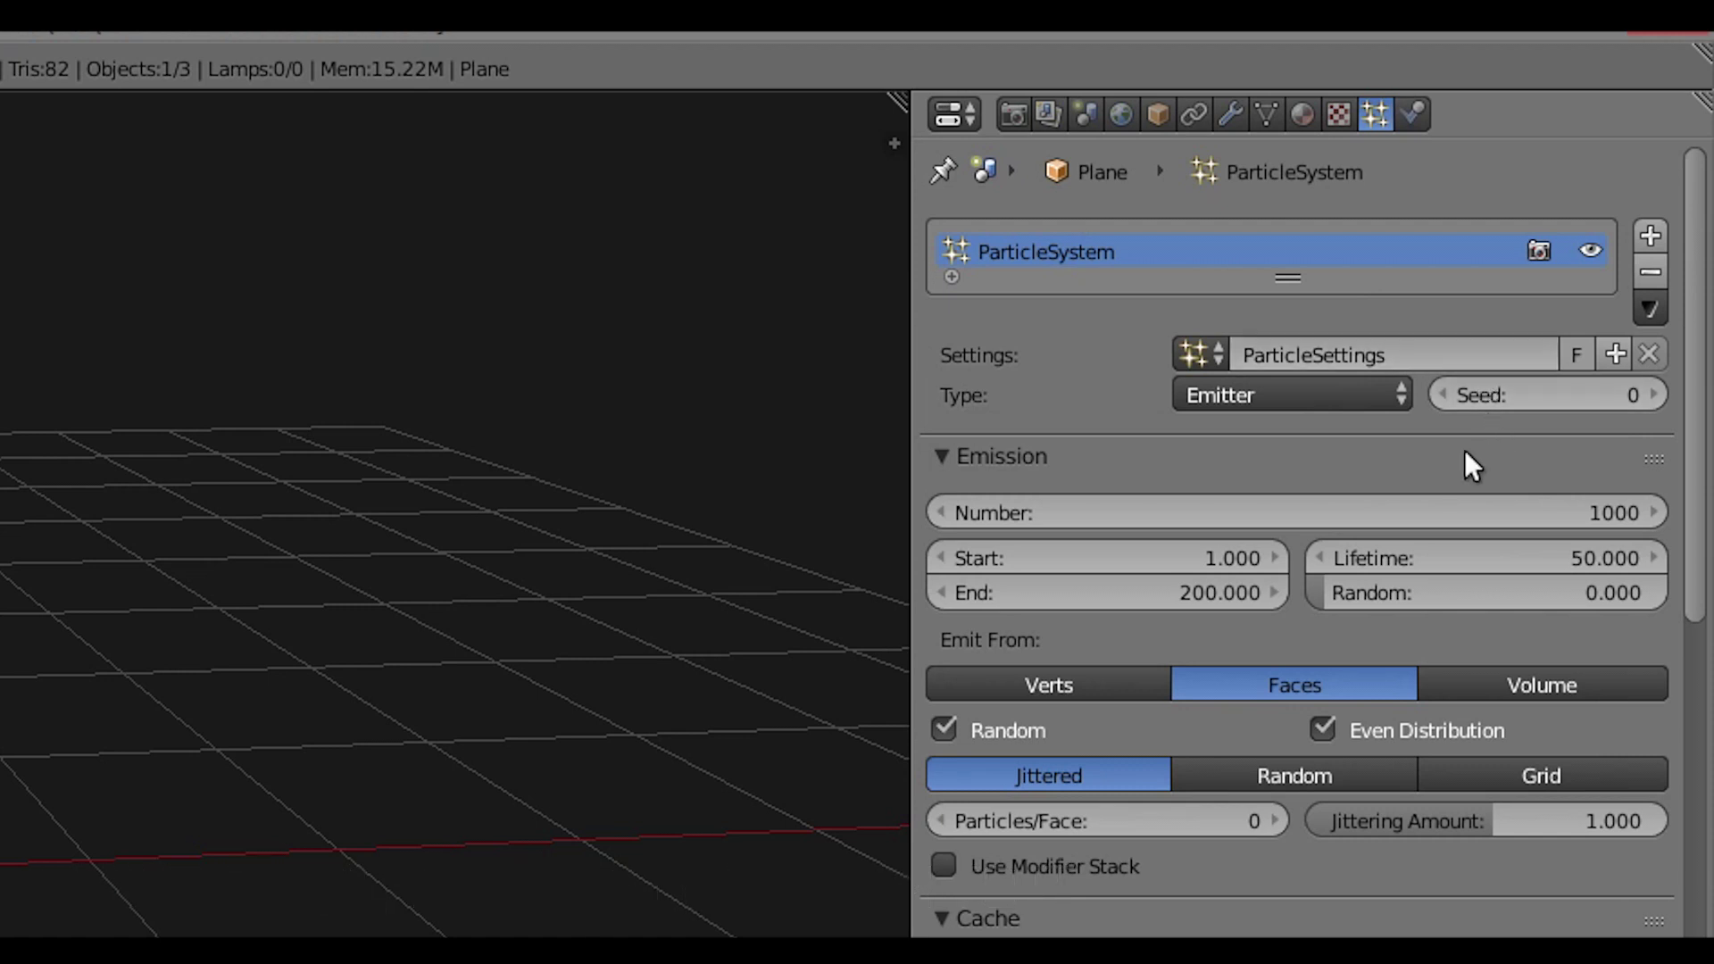
click(1375, 505)
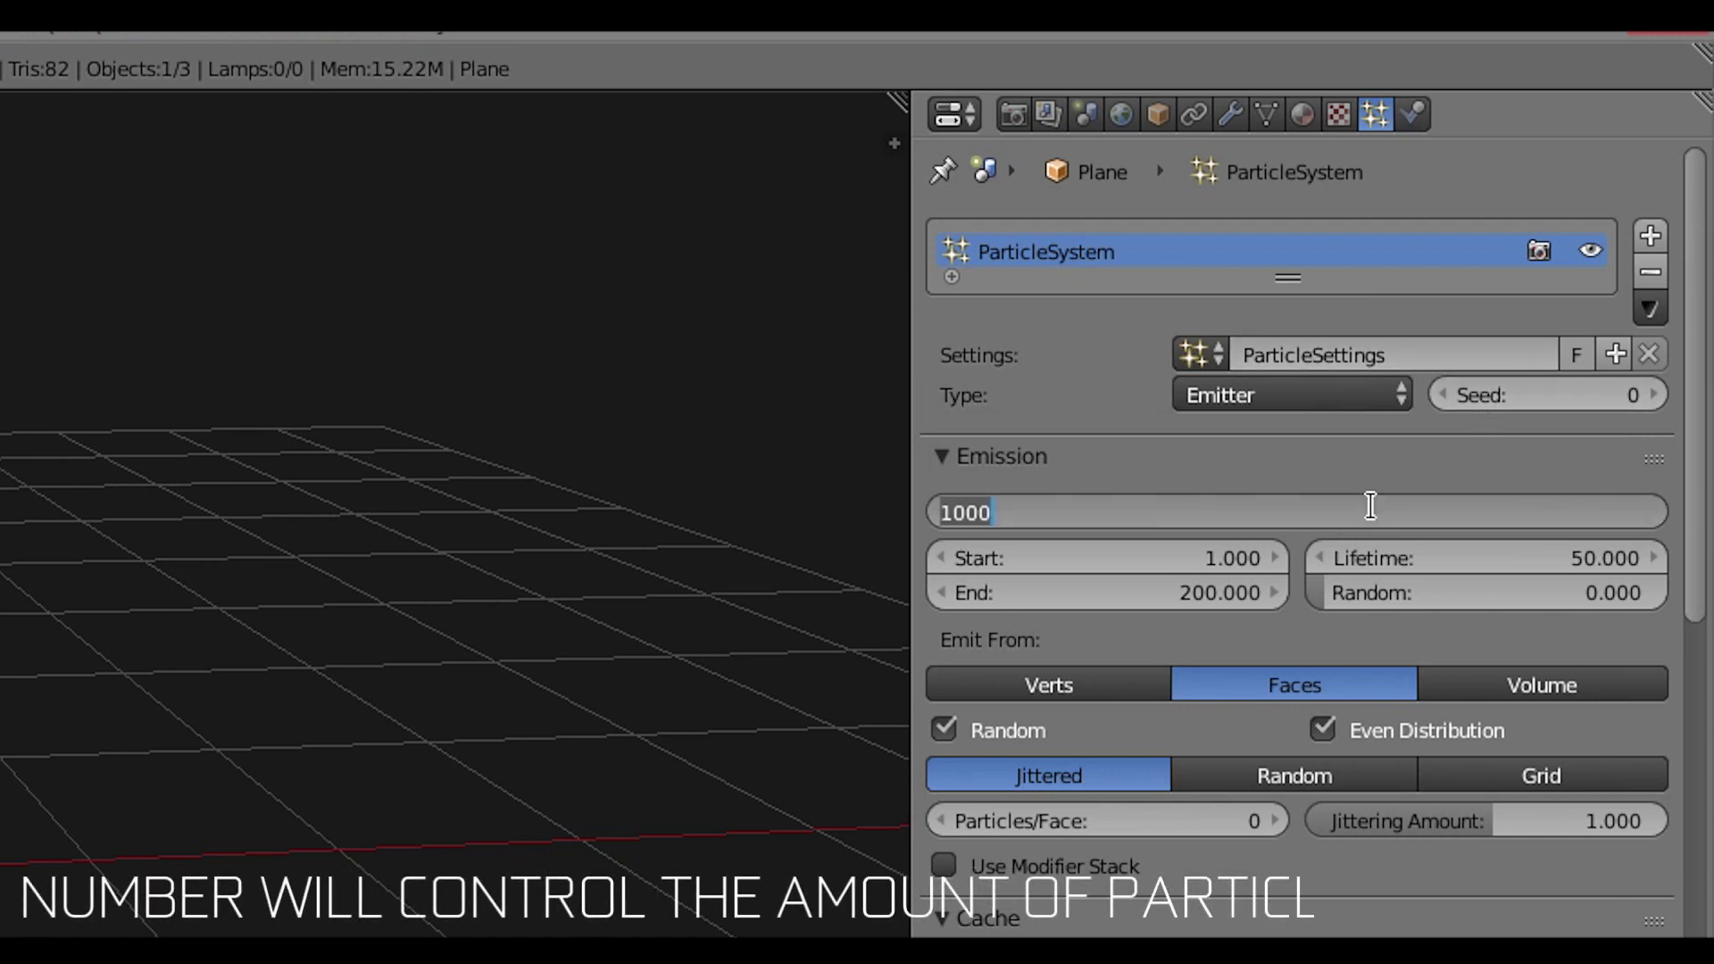
text(15)
key(Return)
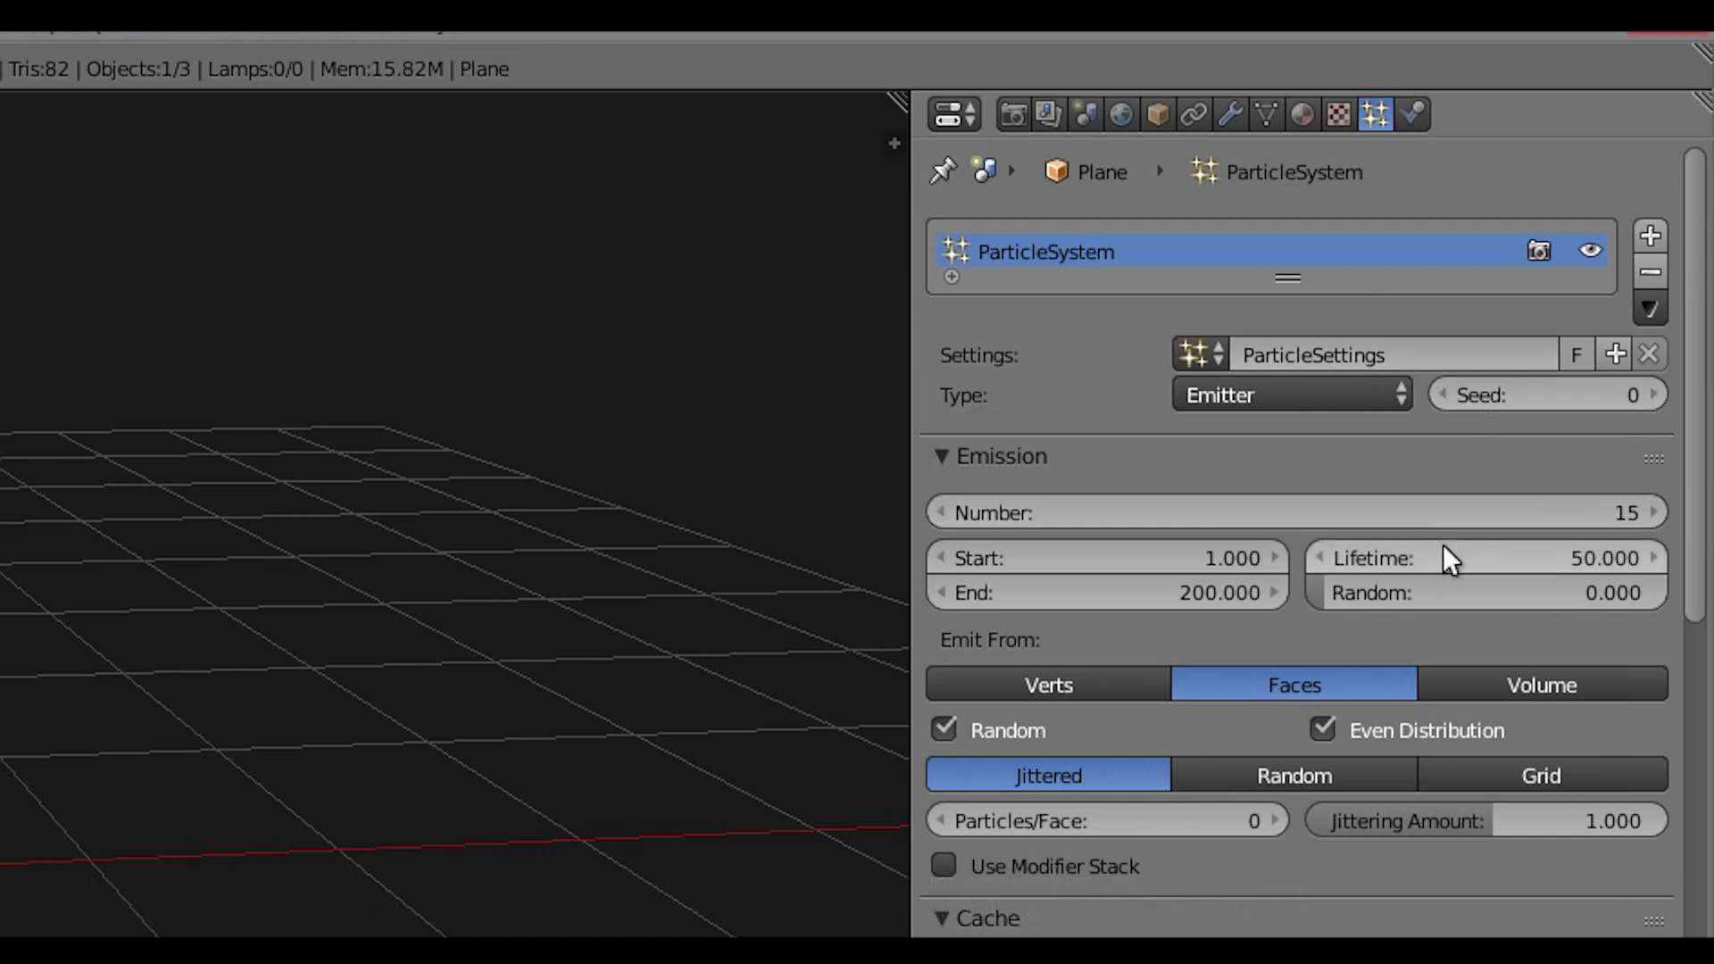
click(1443, 548)
text(9999999999)
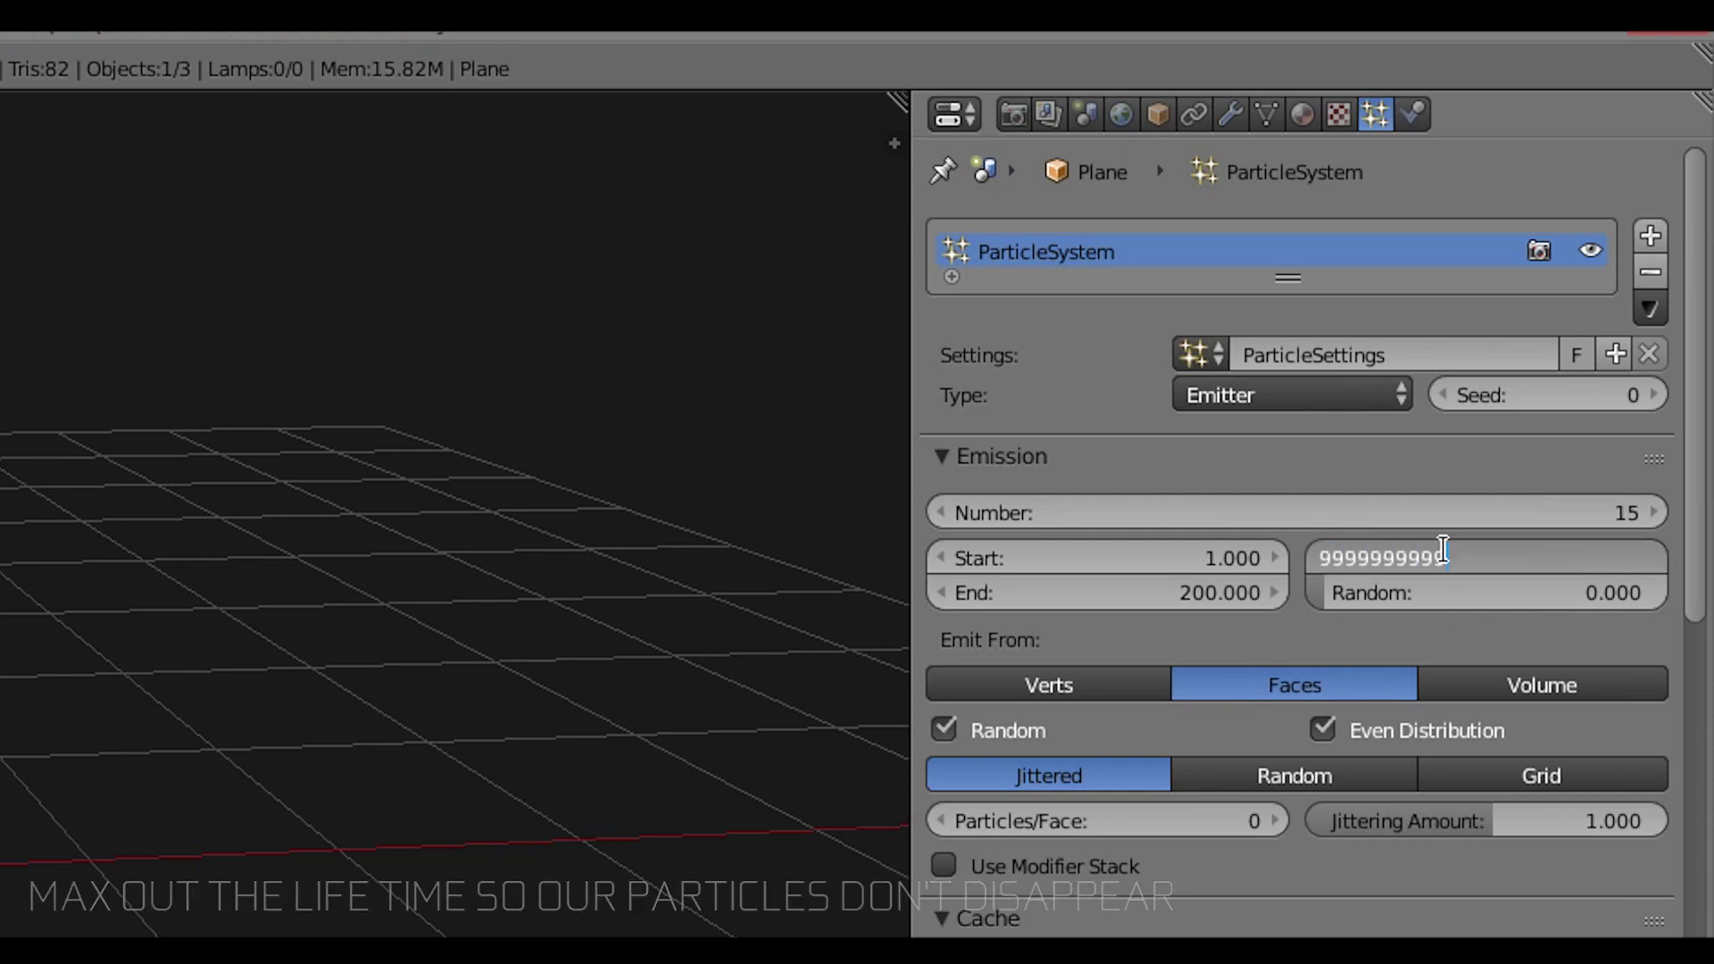
key(Return)
click(1116, 589)
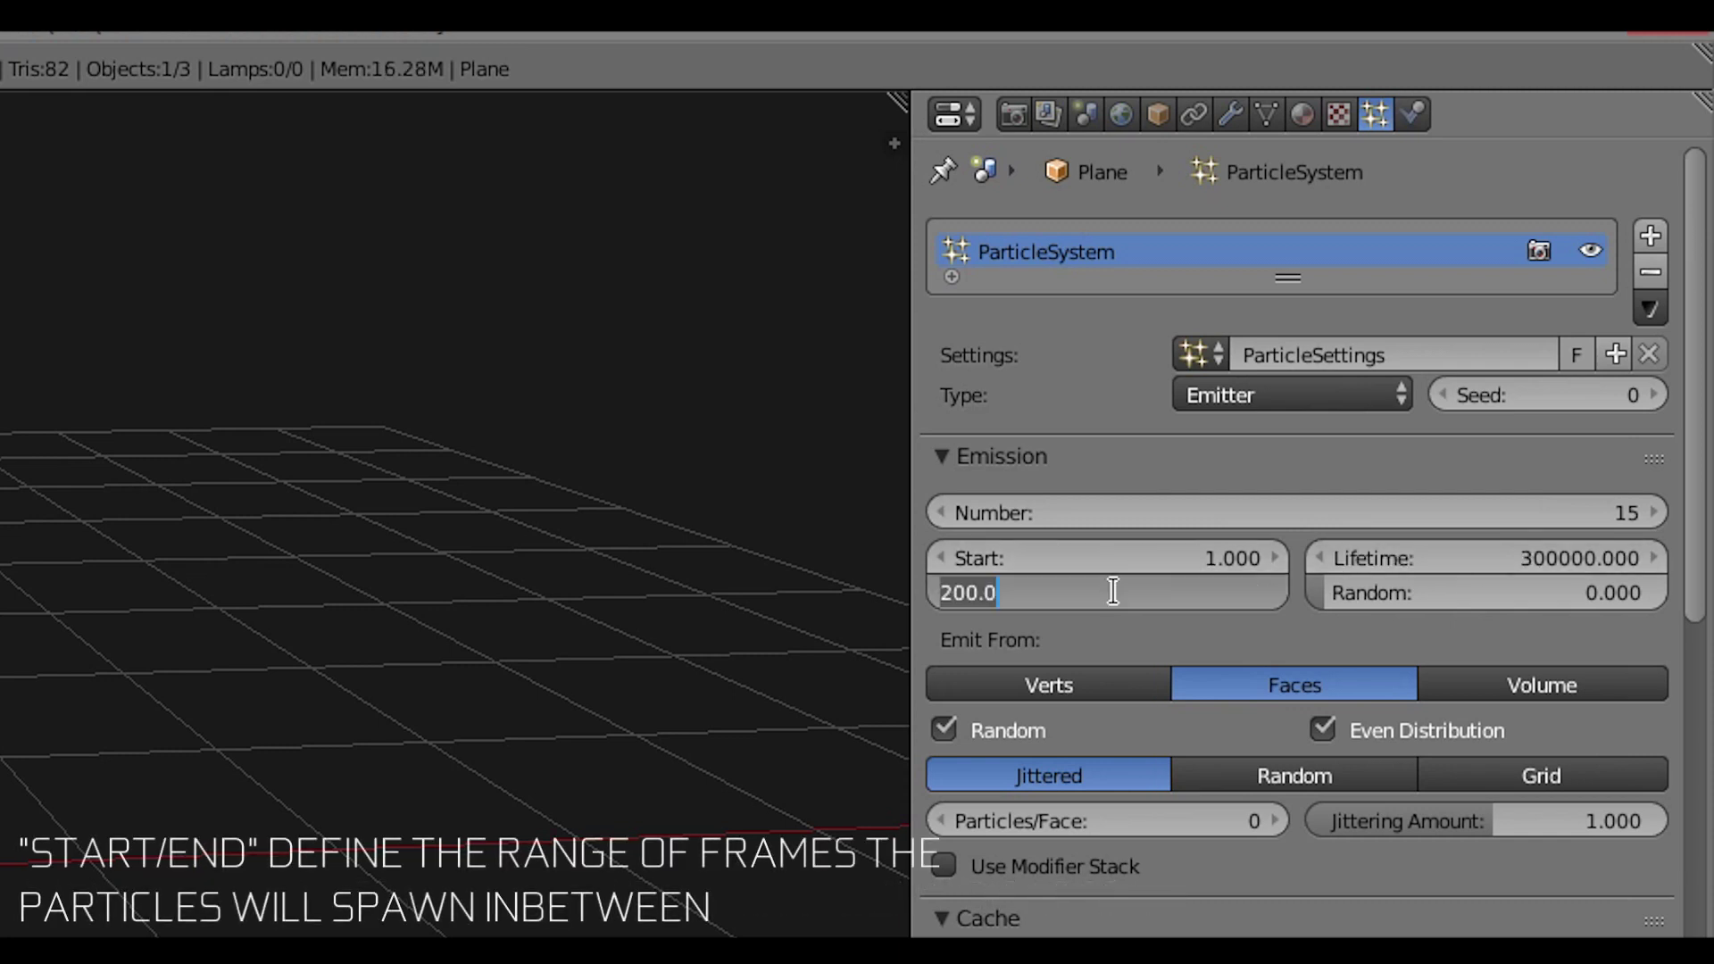
text(50)
key(Return)
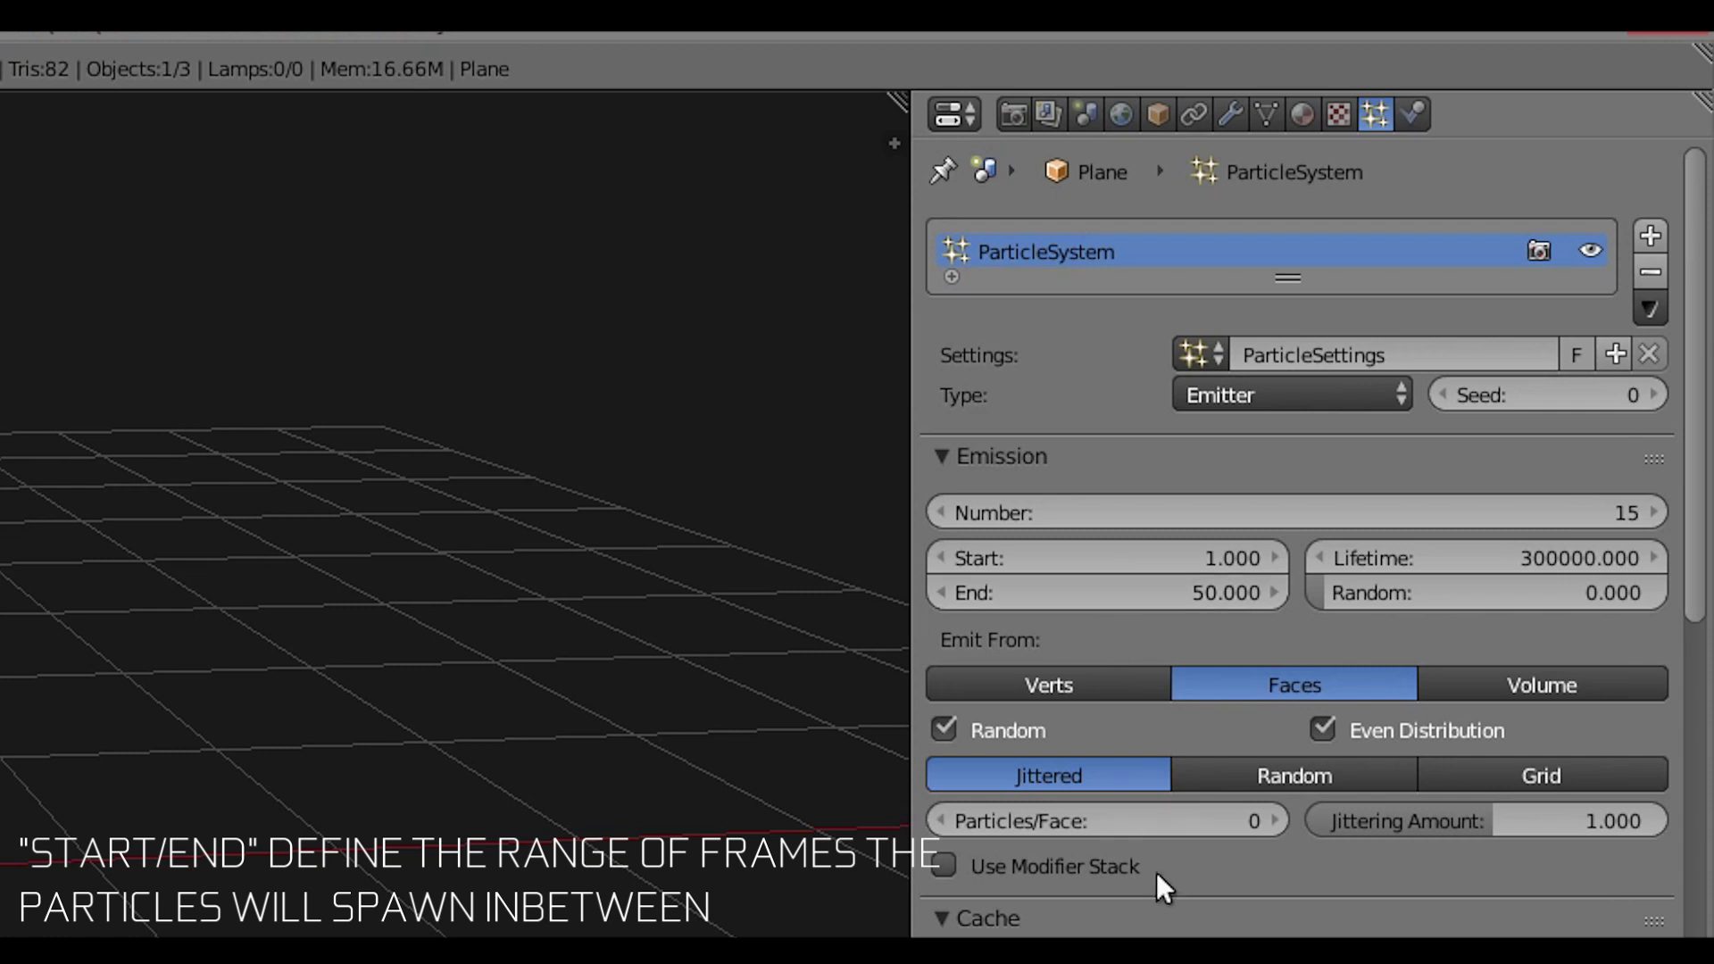
Switch particle physics to Fluid with Size 0.1 and Random Size 0.5.
scroll(1179, 902, down, 5)
scroll(1194, 916, down, 8)
scroll(1194, 915, down, 3)
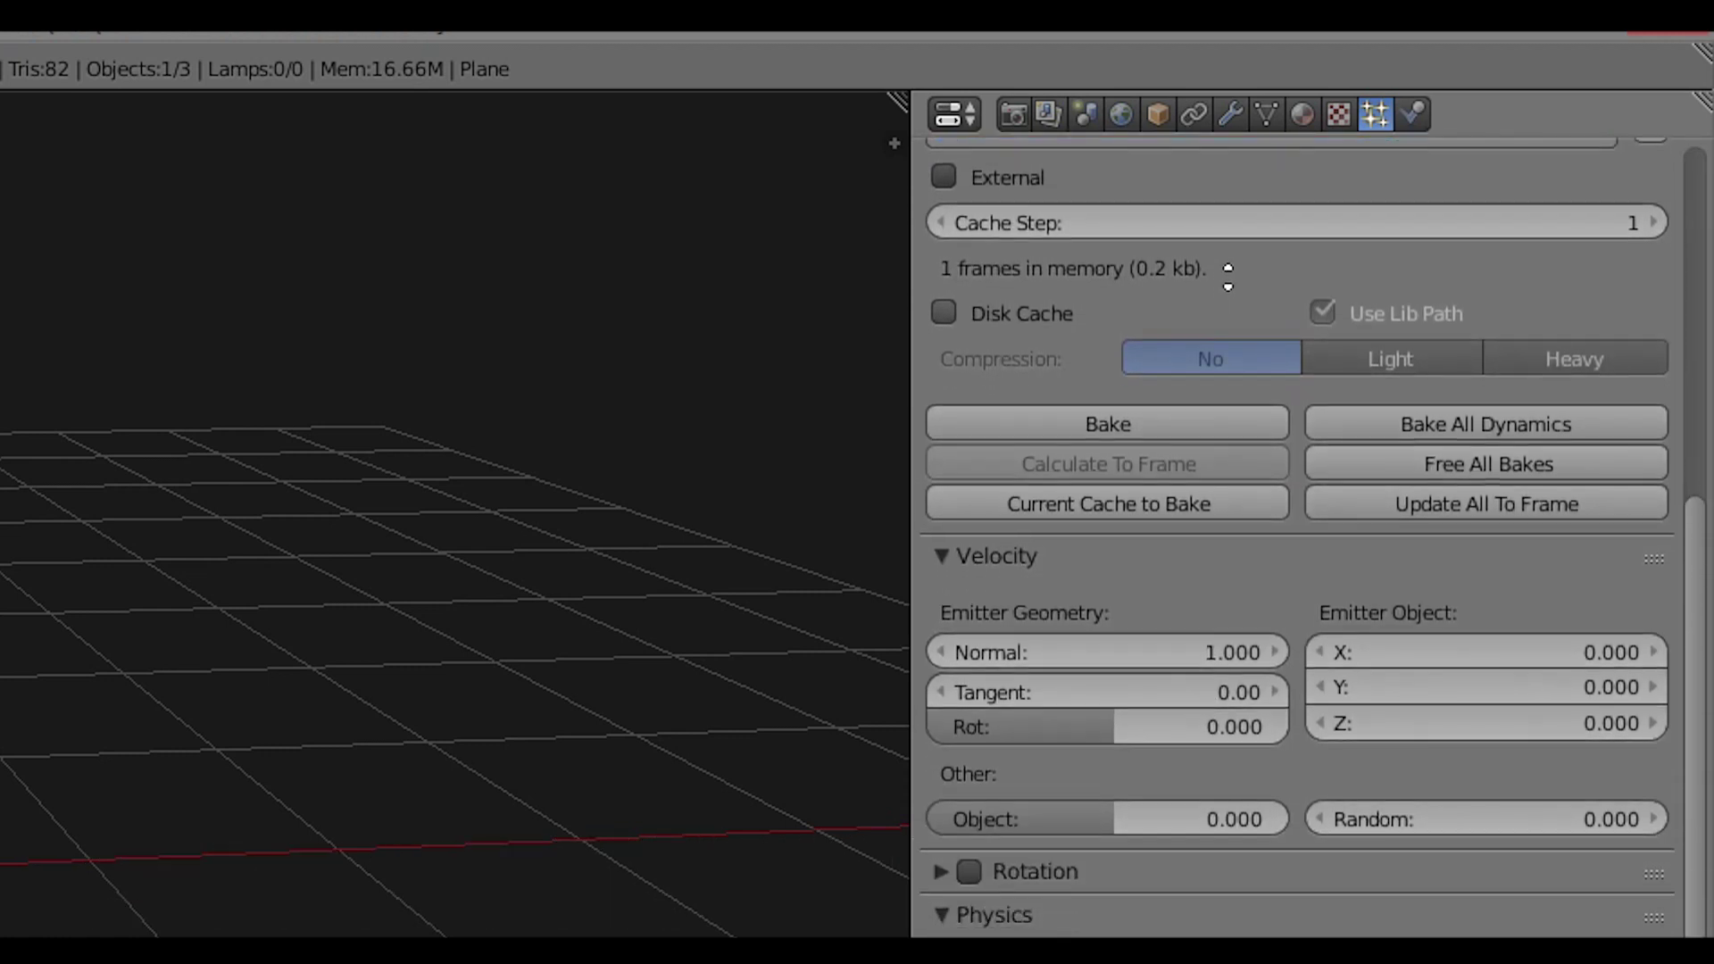
scroll(1194, 915, down, 2)
scroll(1193, 916, down, 3)
scroll(1295, 535, down, 2)
scroll(1295, 536, down, 2)
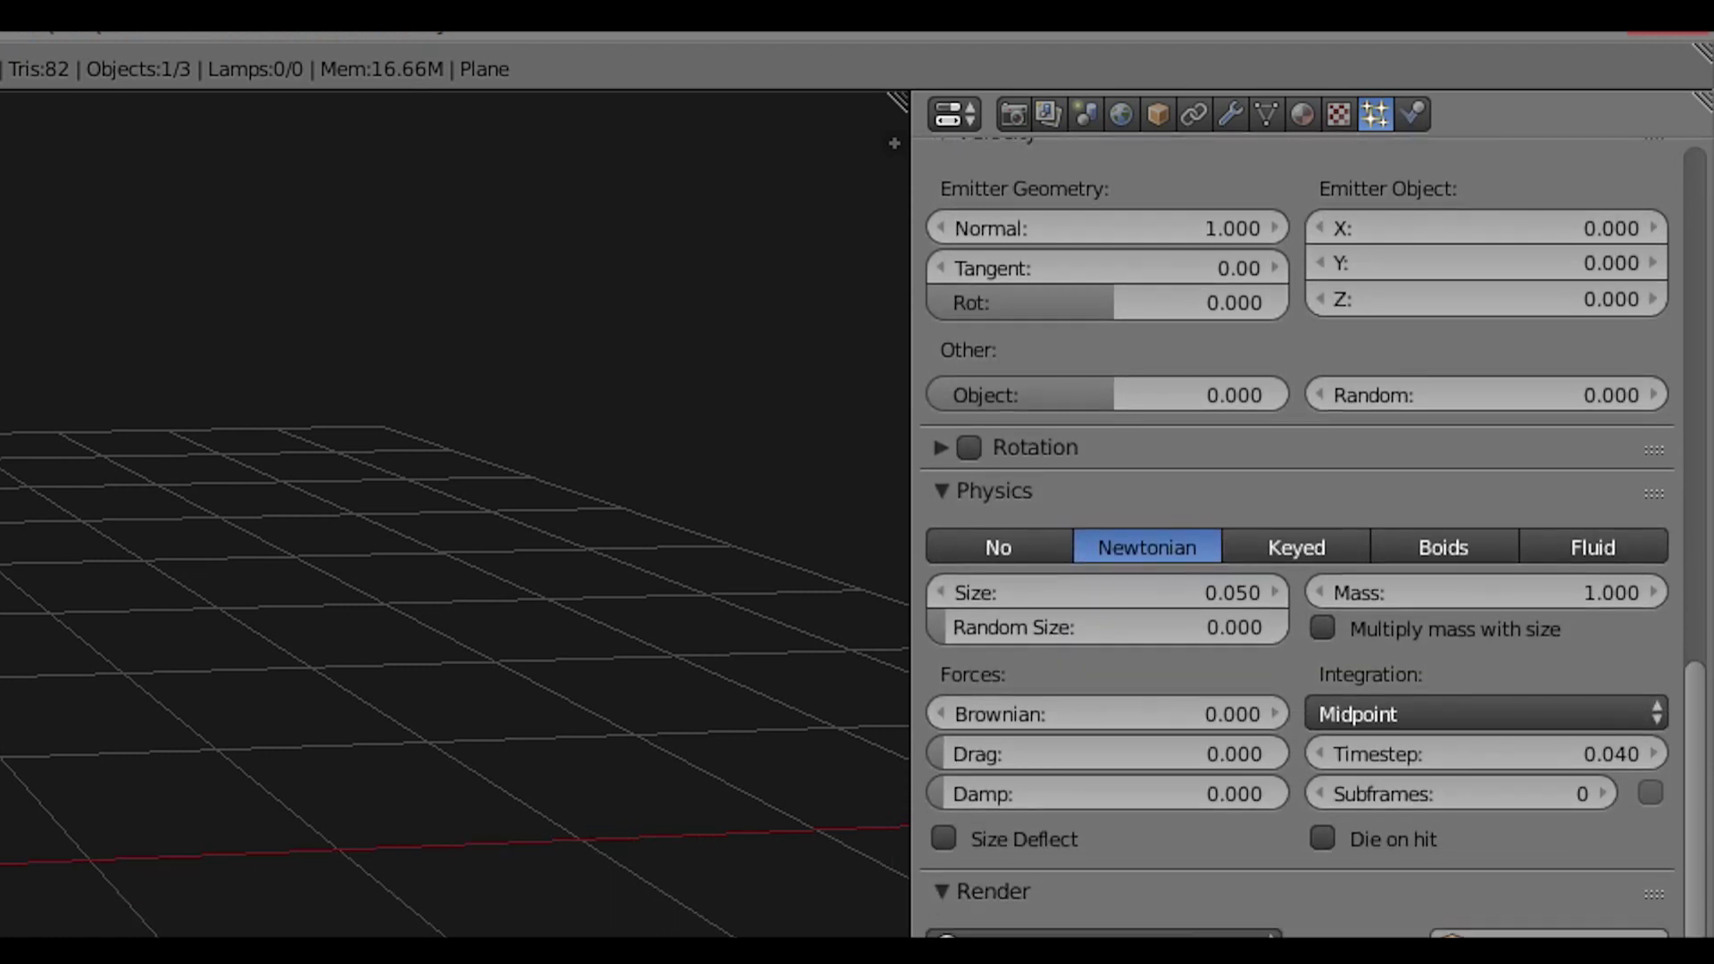
click(1609, 554)
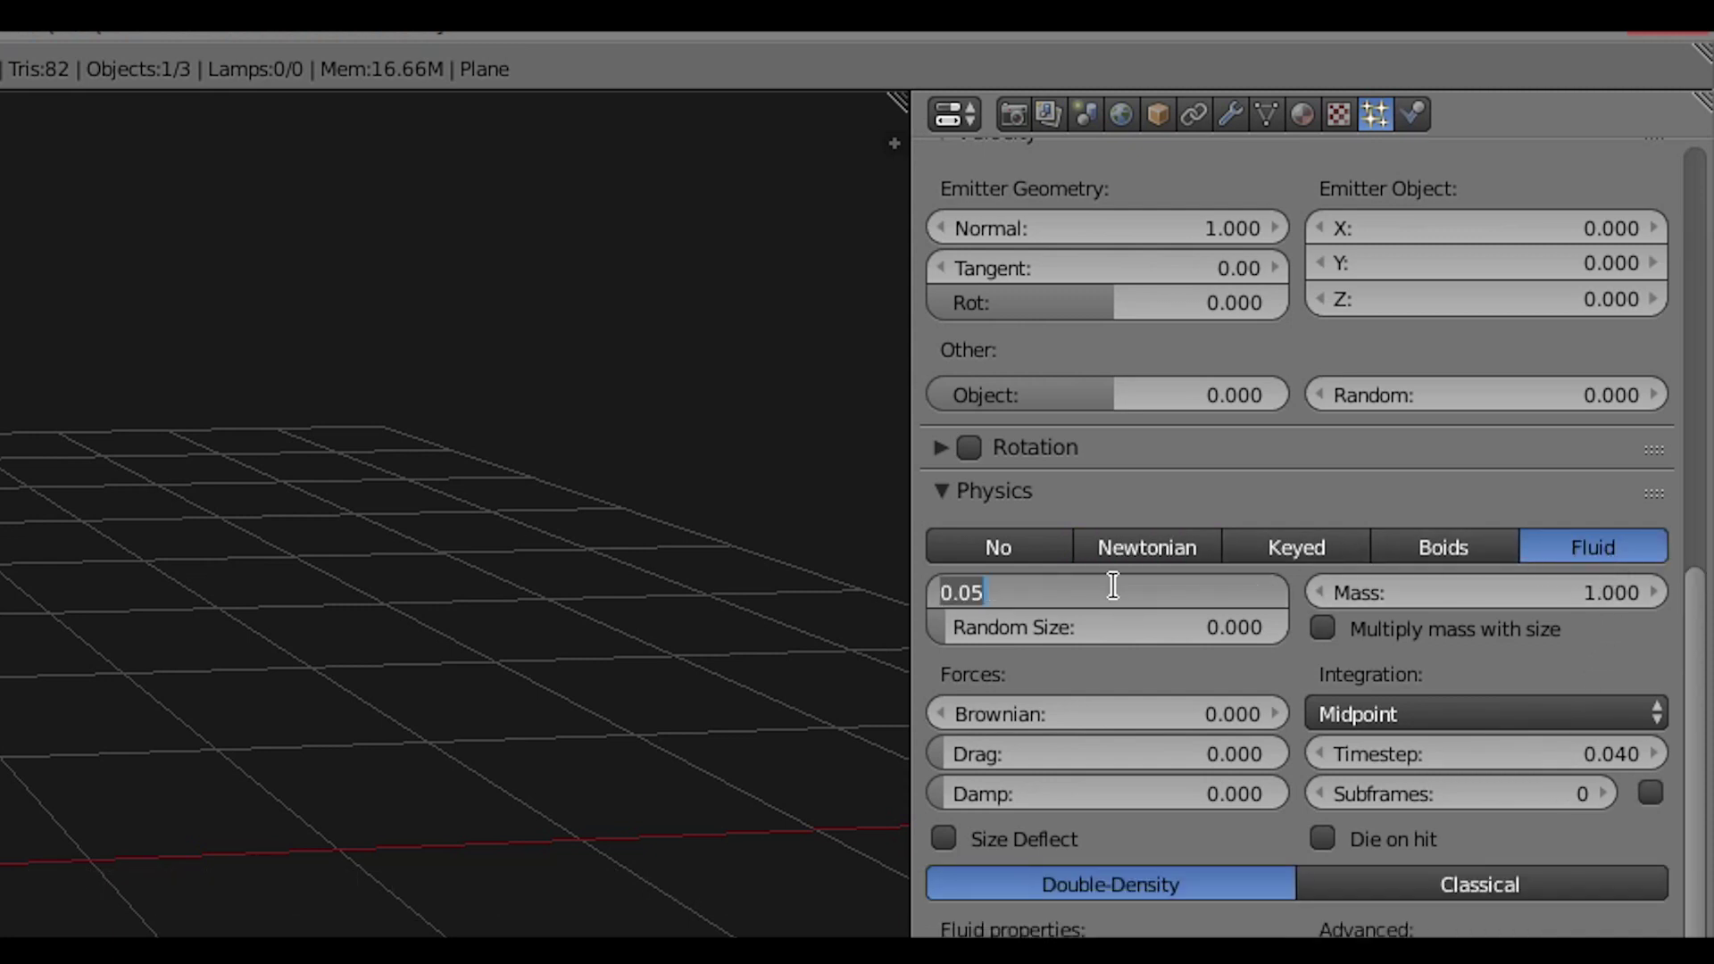
key(BackSpace)
key(BackSpace)
text(1)
key(Return)
click(1094, 625)
text(0.)
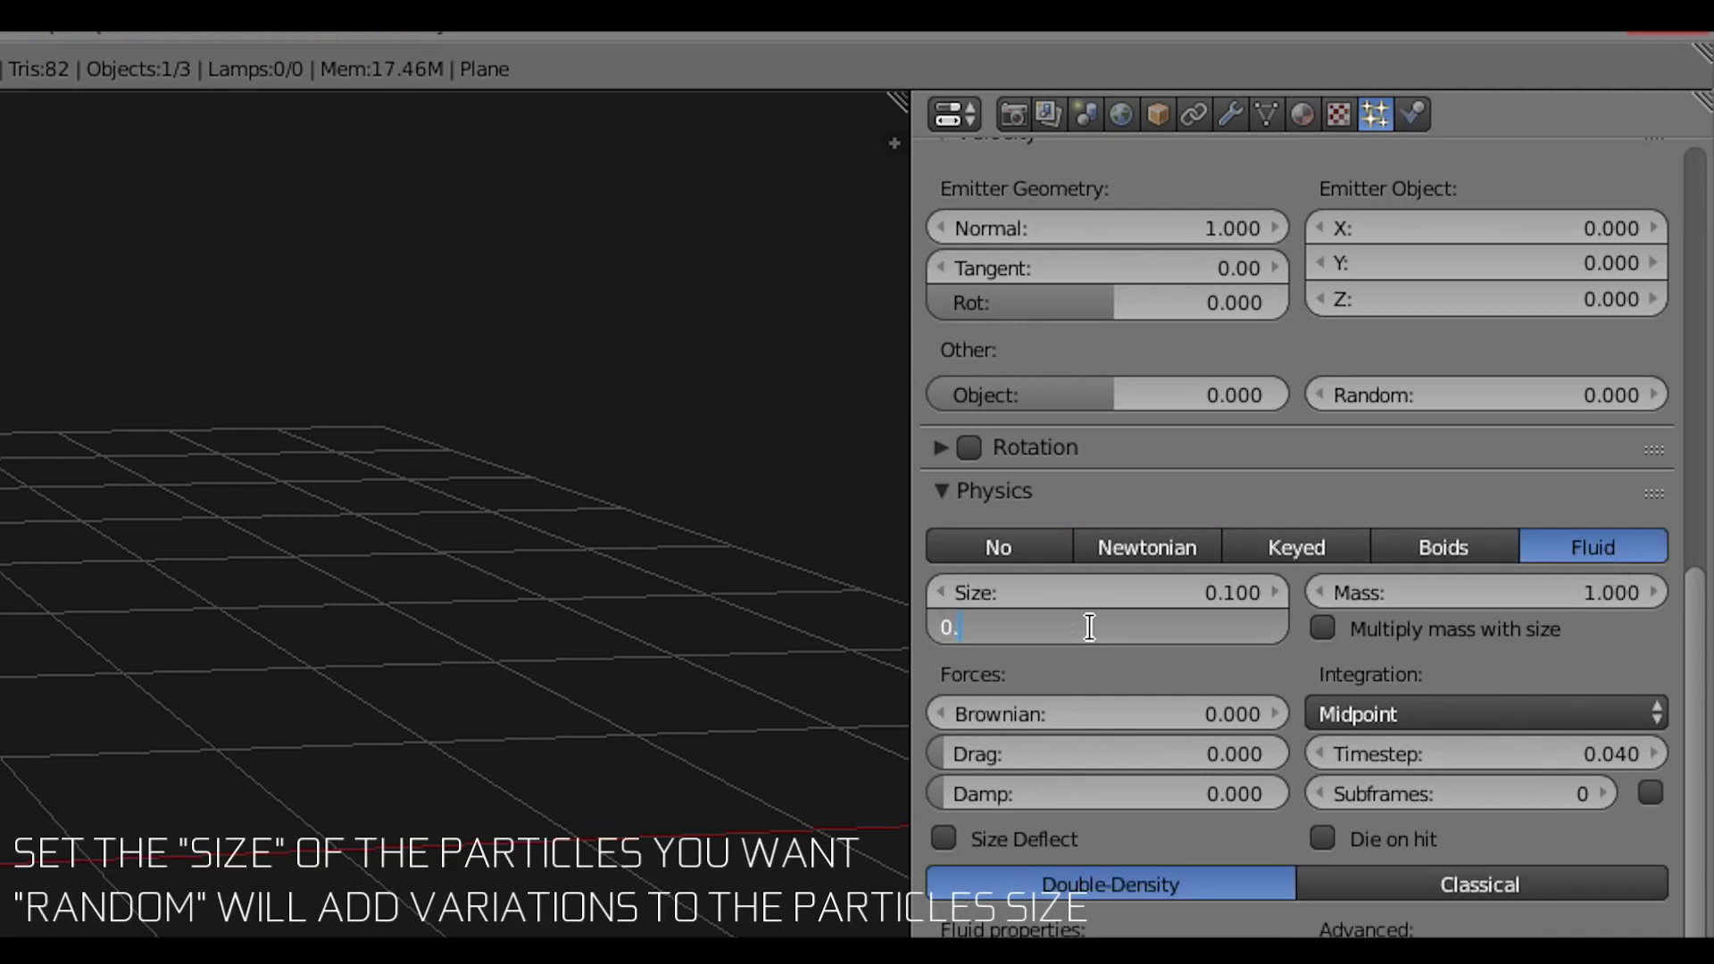
text(5)
key(Return)
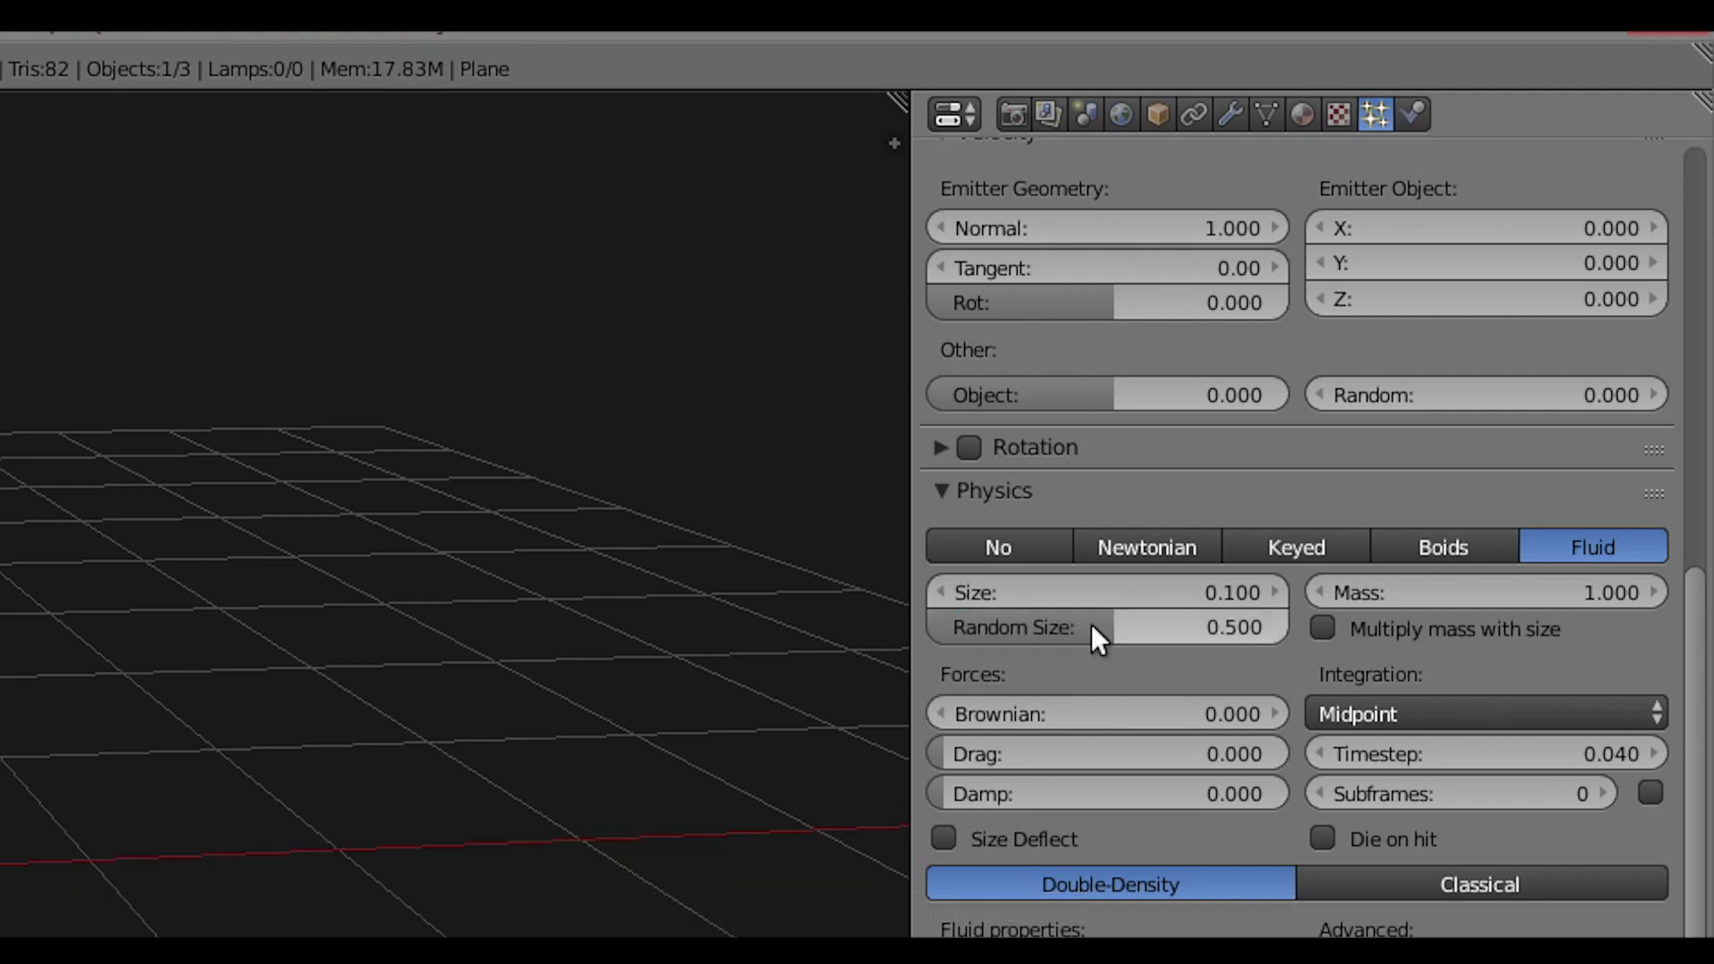
Use Euler integration with adaptive subframes and set Damp to 0.2.
click(1412, 717)
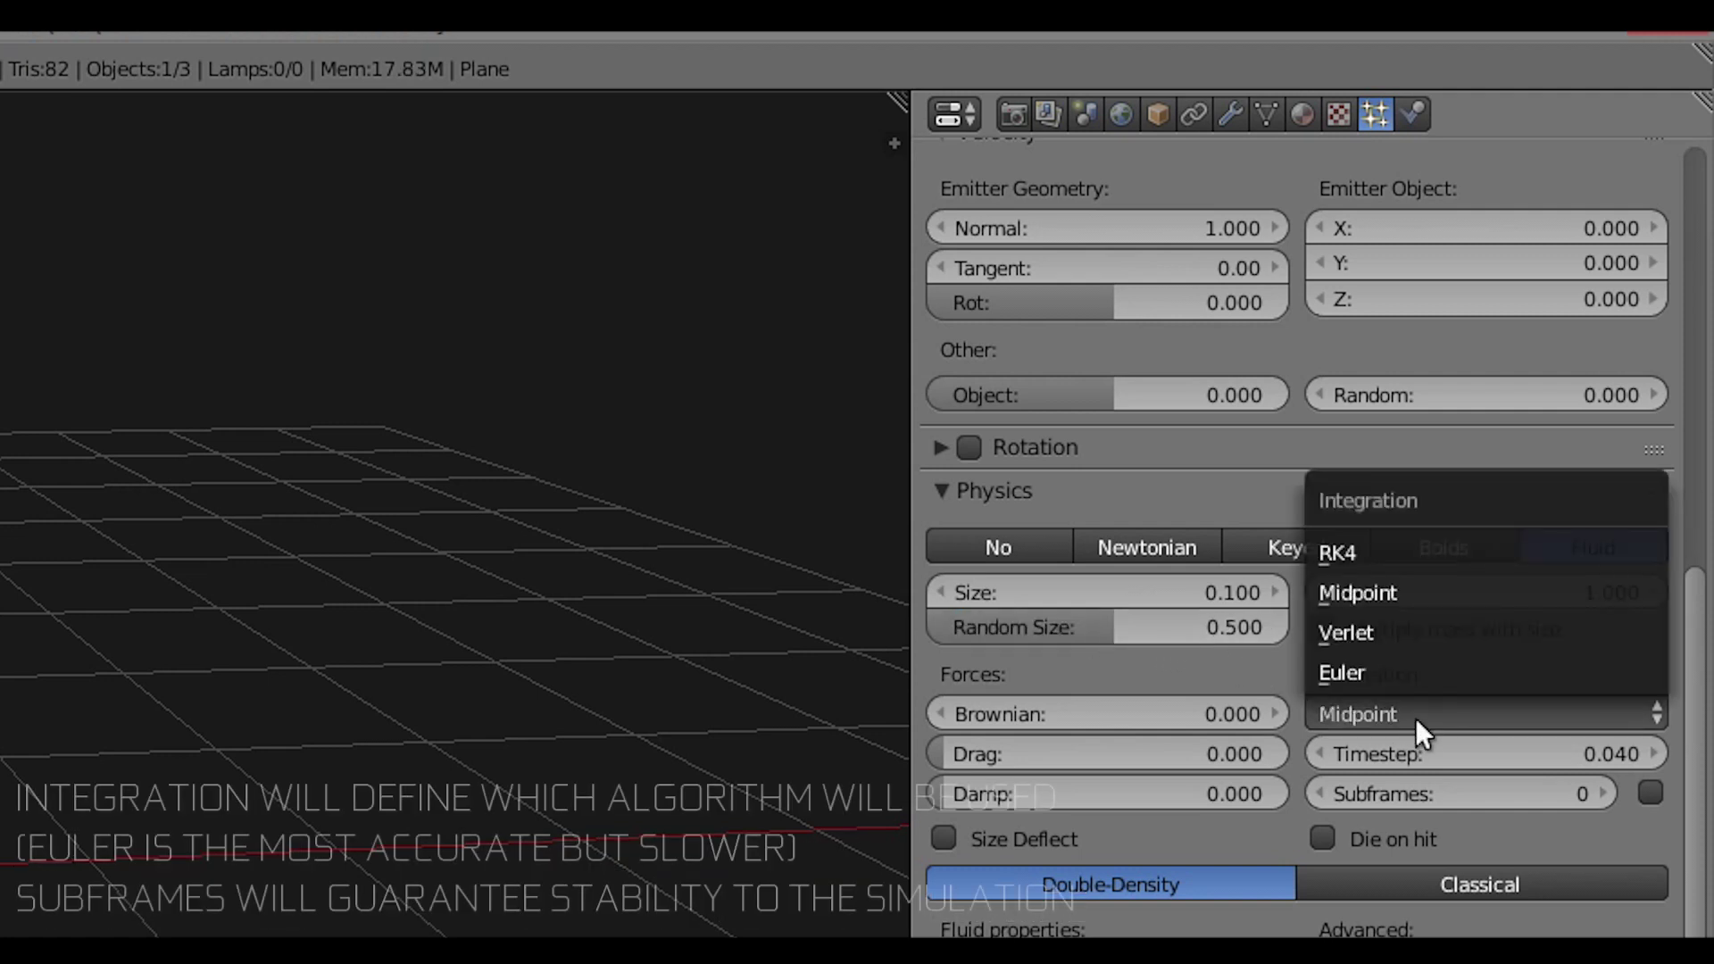
click(1441, 671)
click(1473, 781)
text(10)
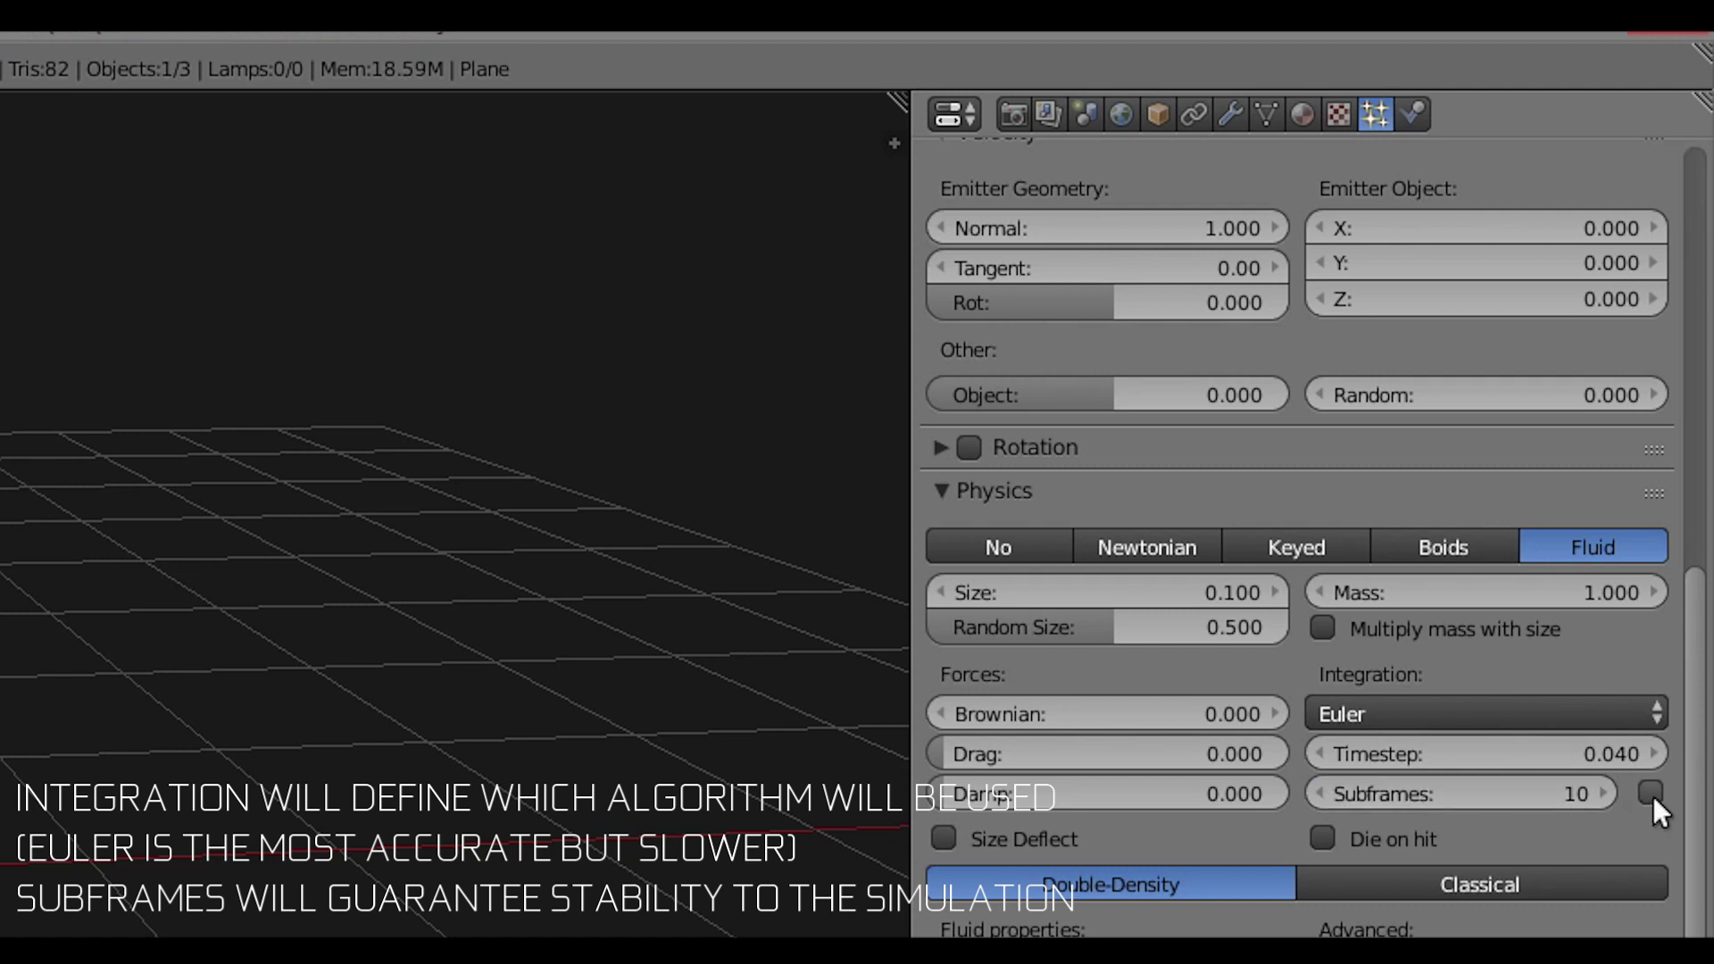
click(1651, 793)
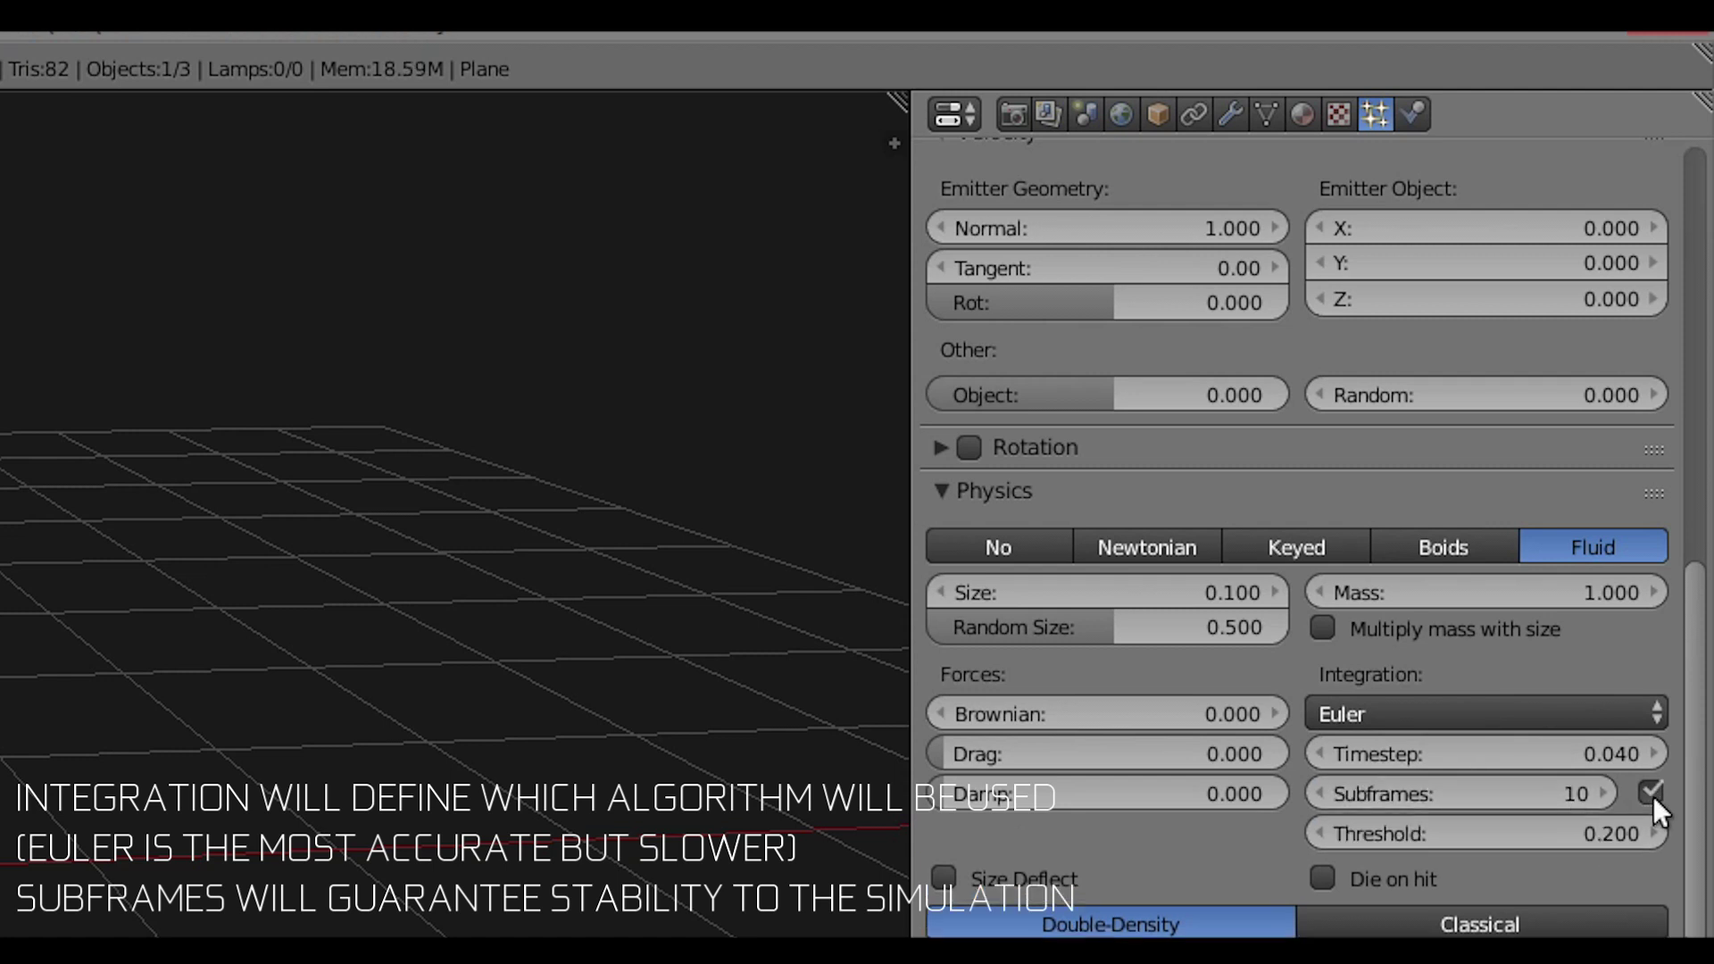
click(1113, 785)
text(0.2)
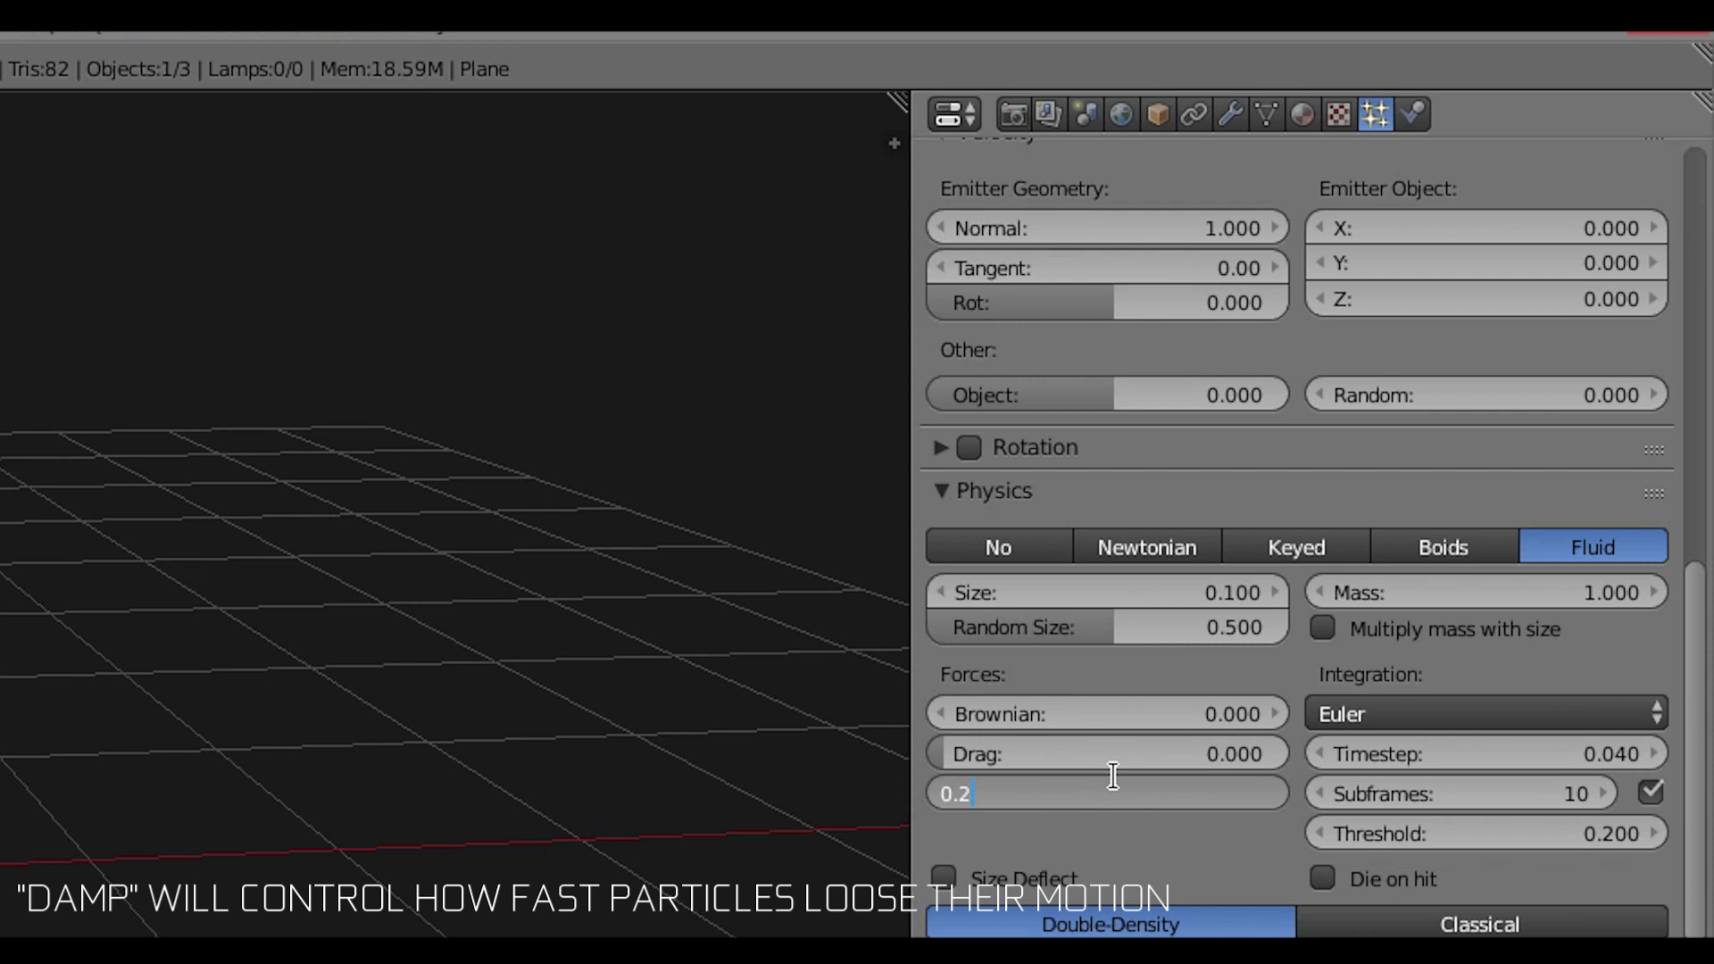
key(Return)
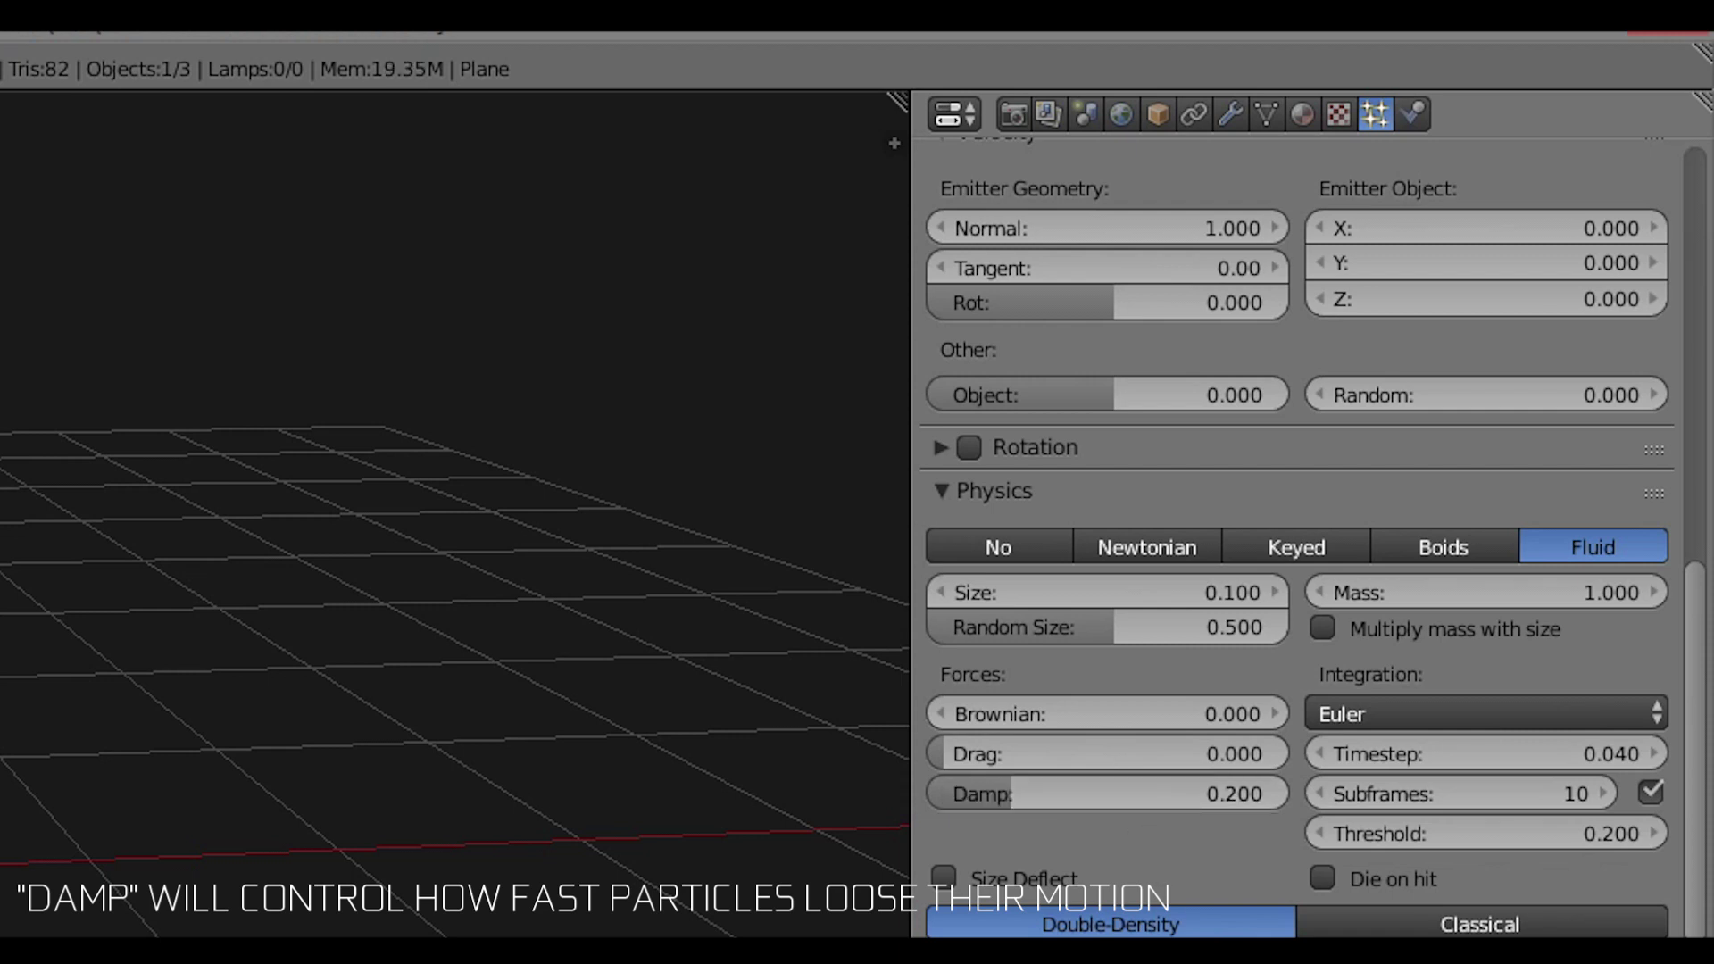
Set the fluid Repulsion to 10, leaving Viscosity at 1.0.
scroll(1161, 830, down, 2)
scroll(1216, 880, down, 6)
scroll(1216, 875, down, 2)
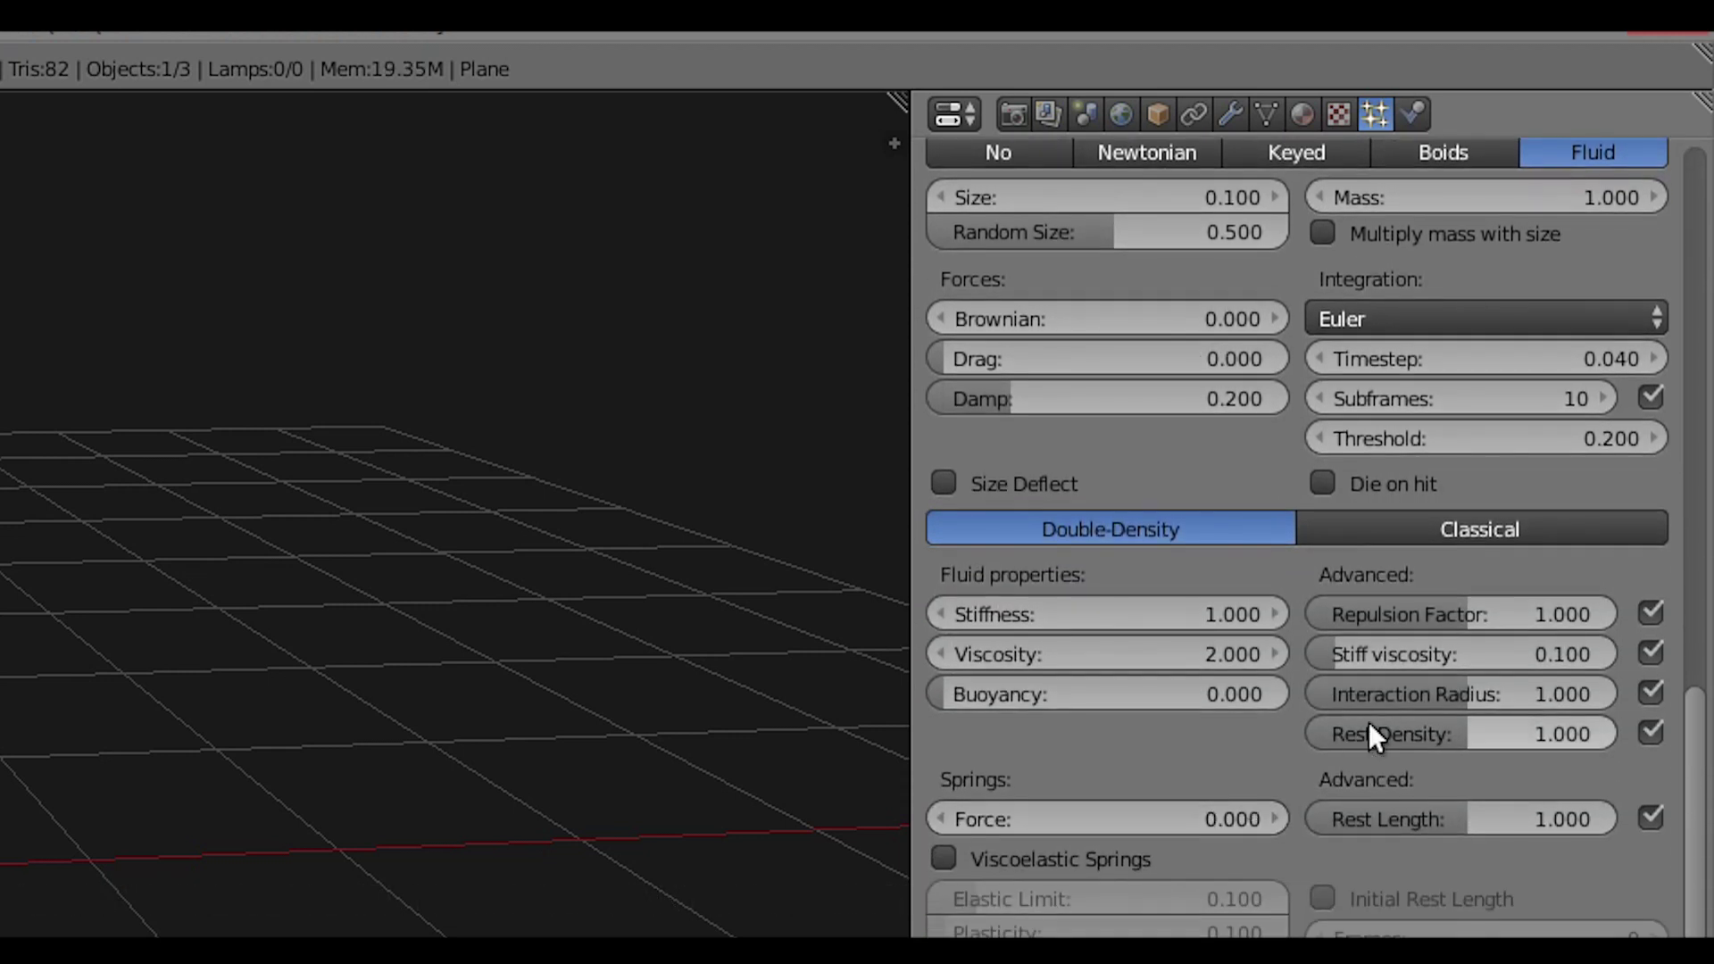
click(1489, 616)
text(10)
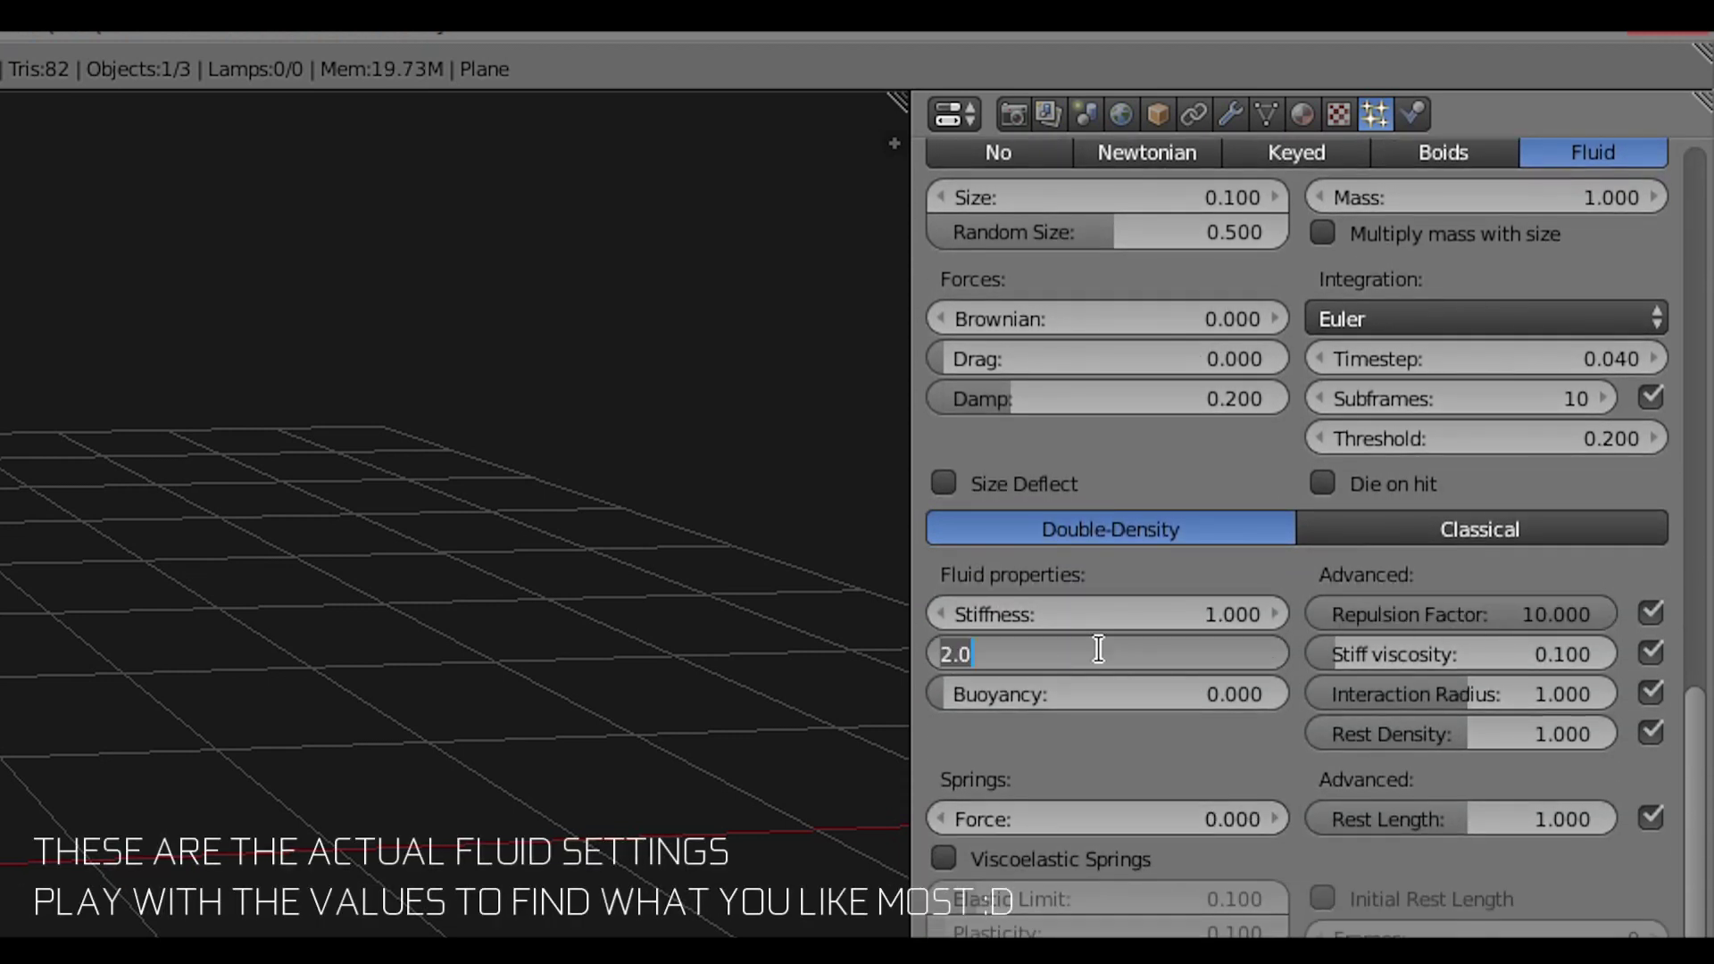
key(Escape)
key(Escape)
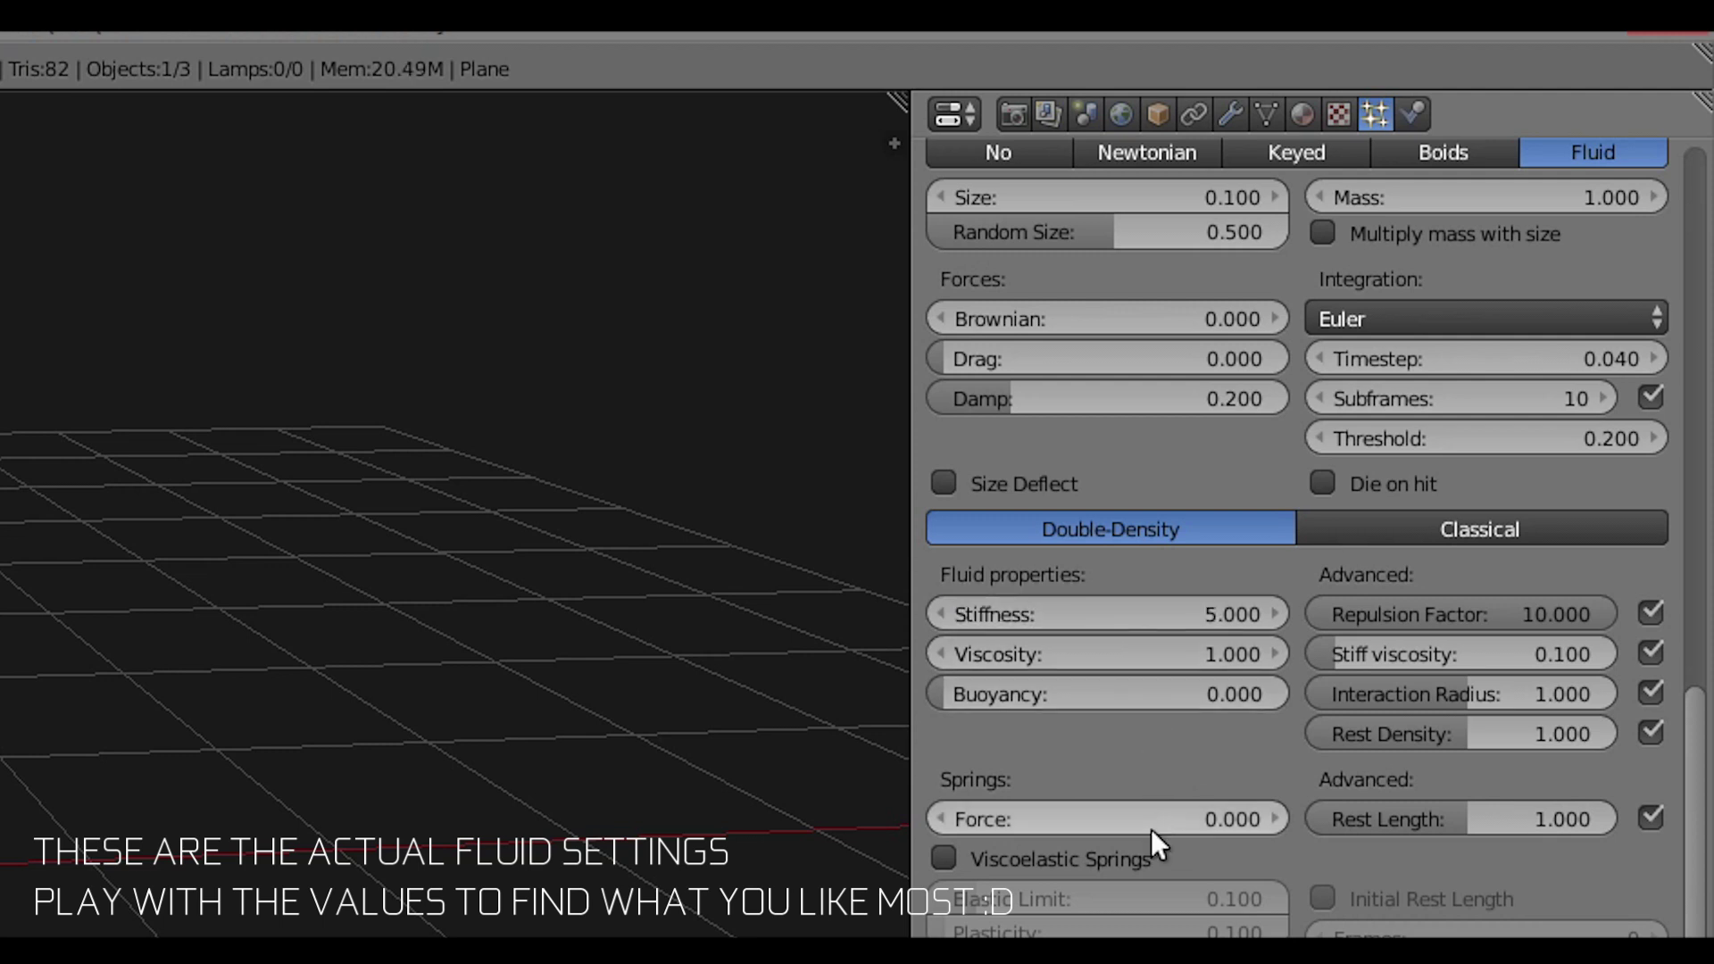
Render particles as Object with Icosphere as the Dupli Object, then play the animation.
scroll(1150, 828, down, 4)
scroll(1228, 470, down, 8)
scroll(1229, 470, down, 6)
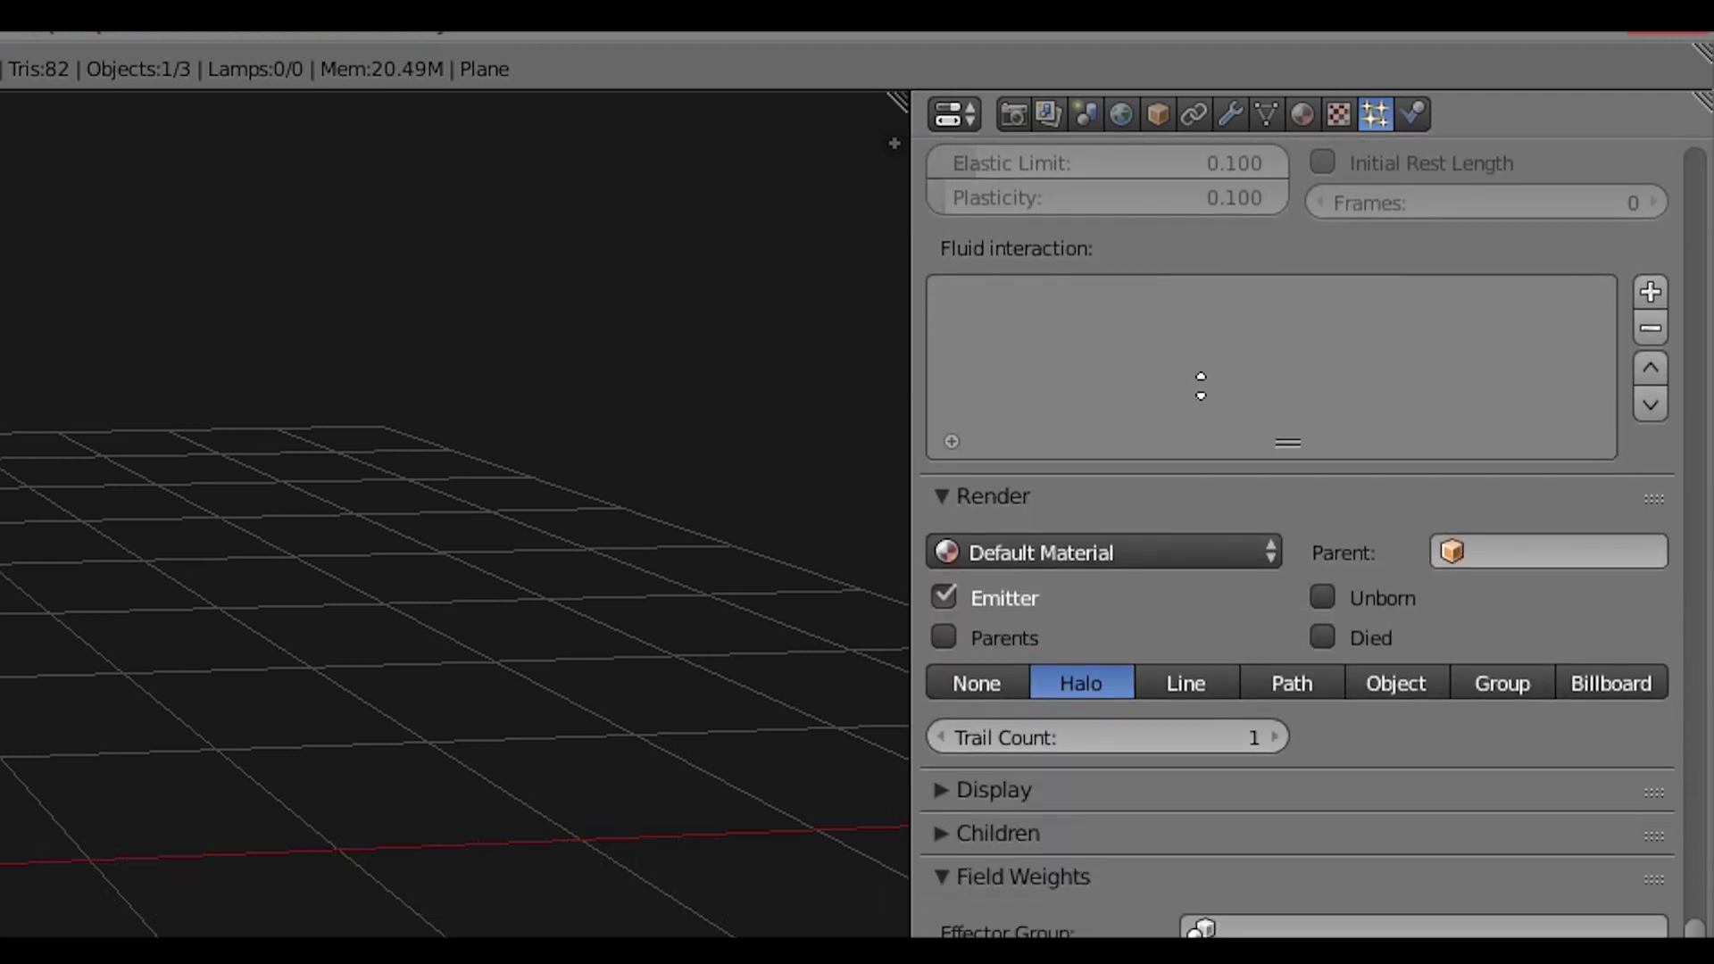
scroll(1229, 471, down, 6)
scroll(1228, 471, down, 3)
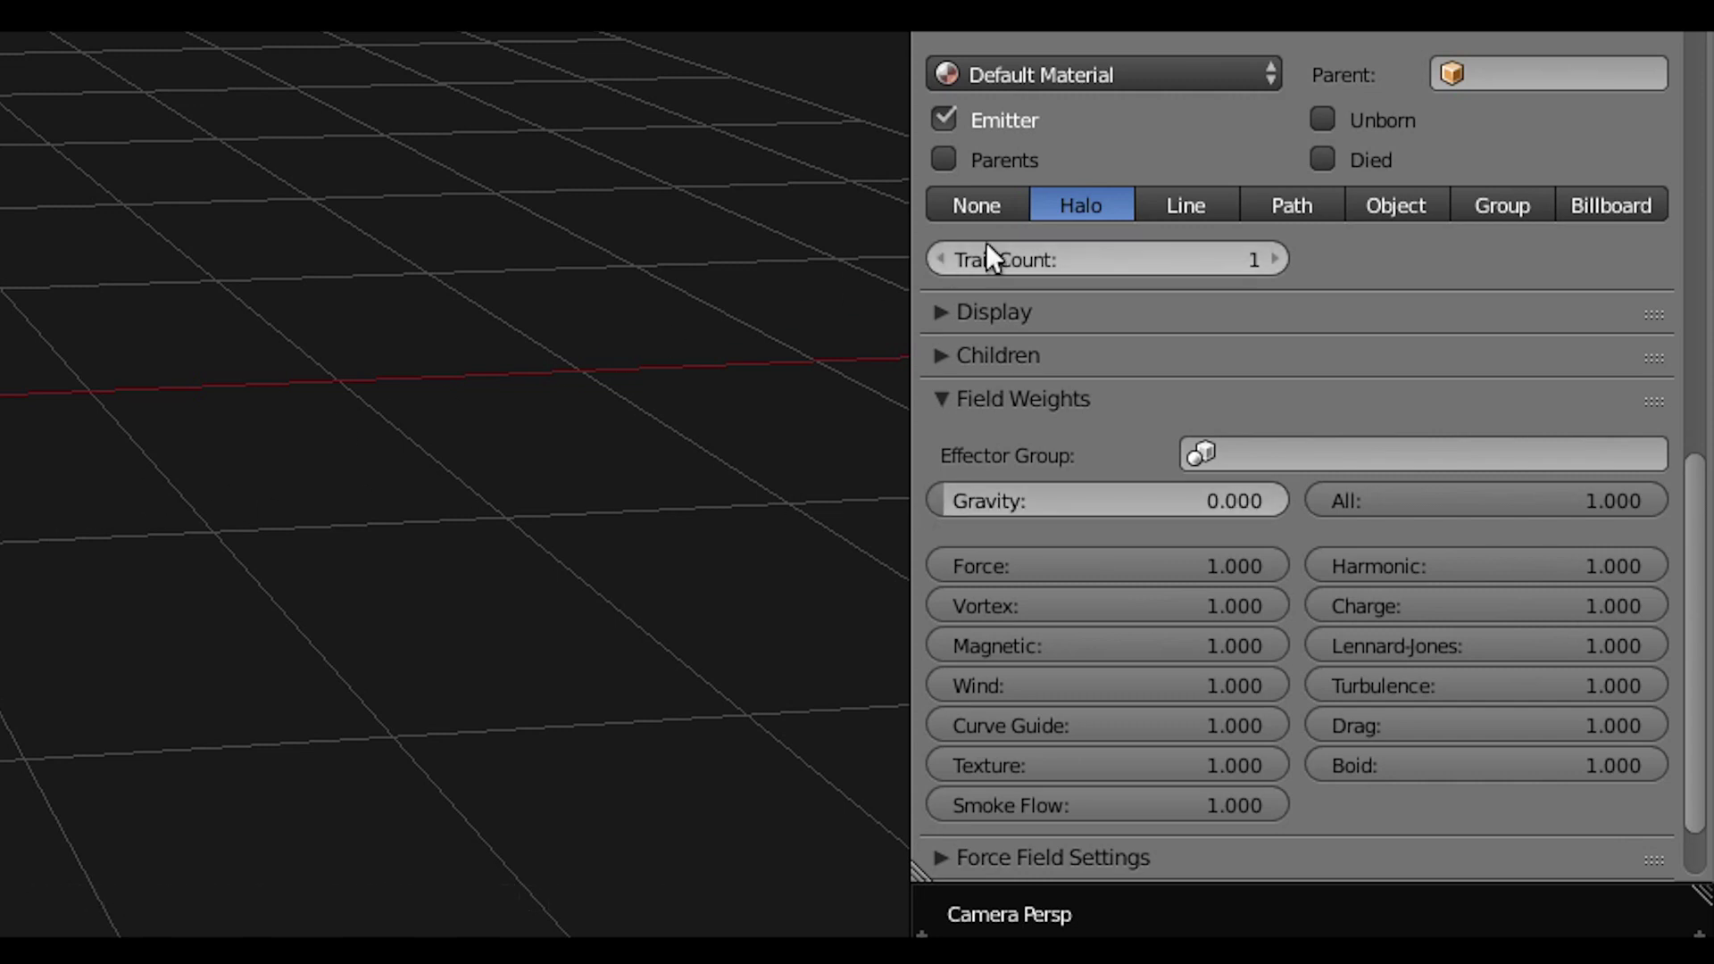
click(1375, 207)
click(1358, 248)
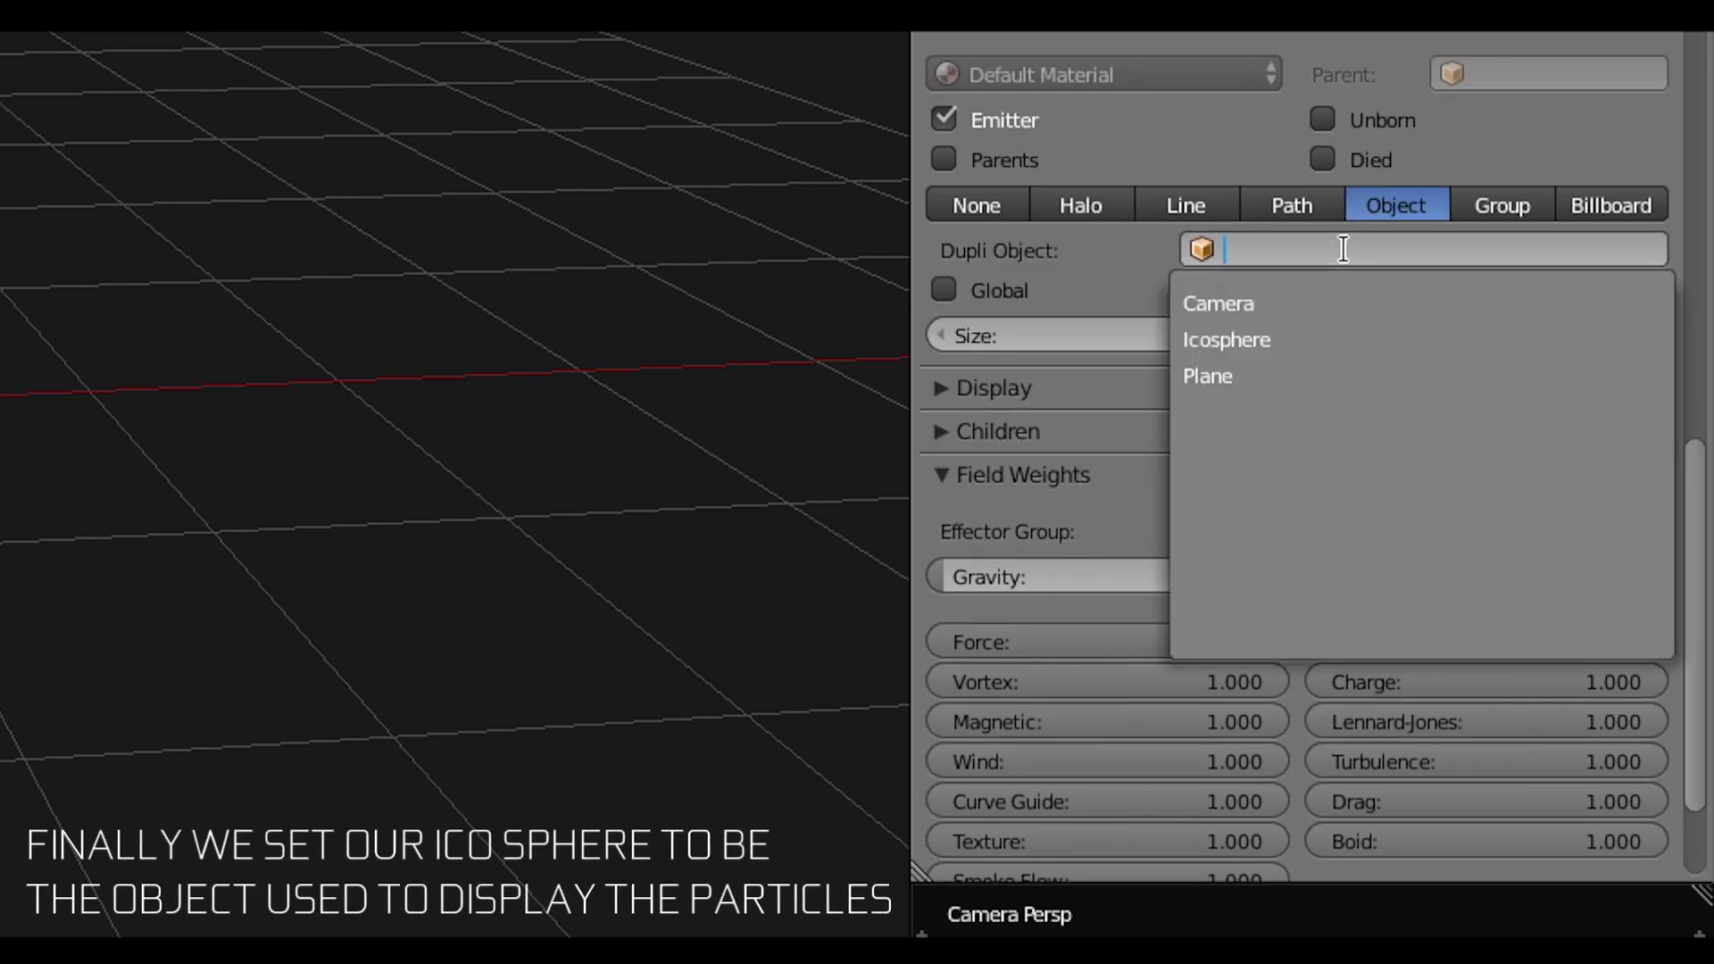
click(1315, 339)
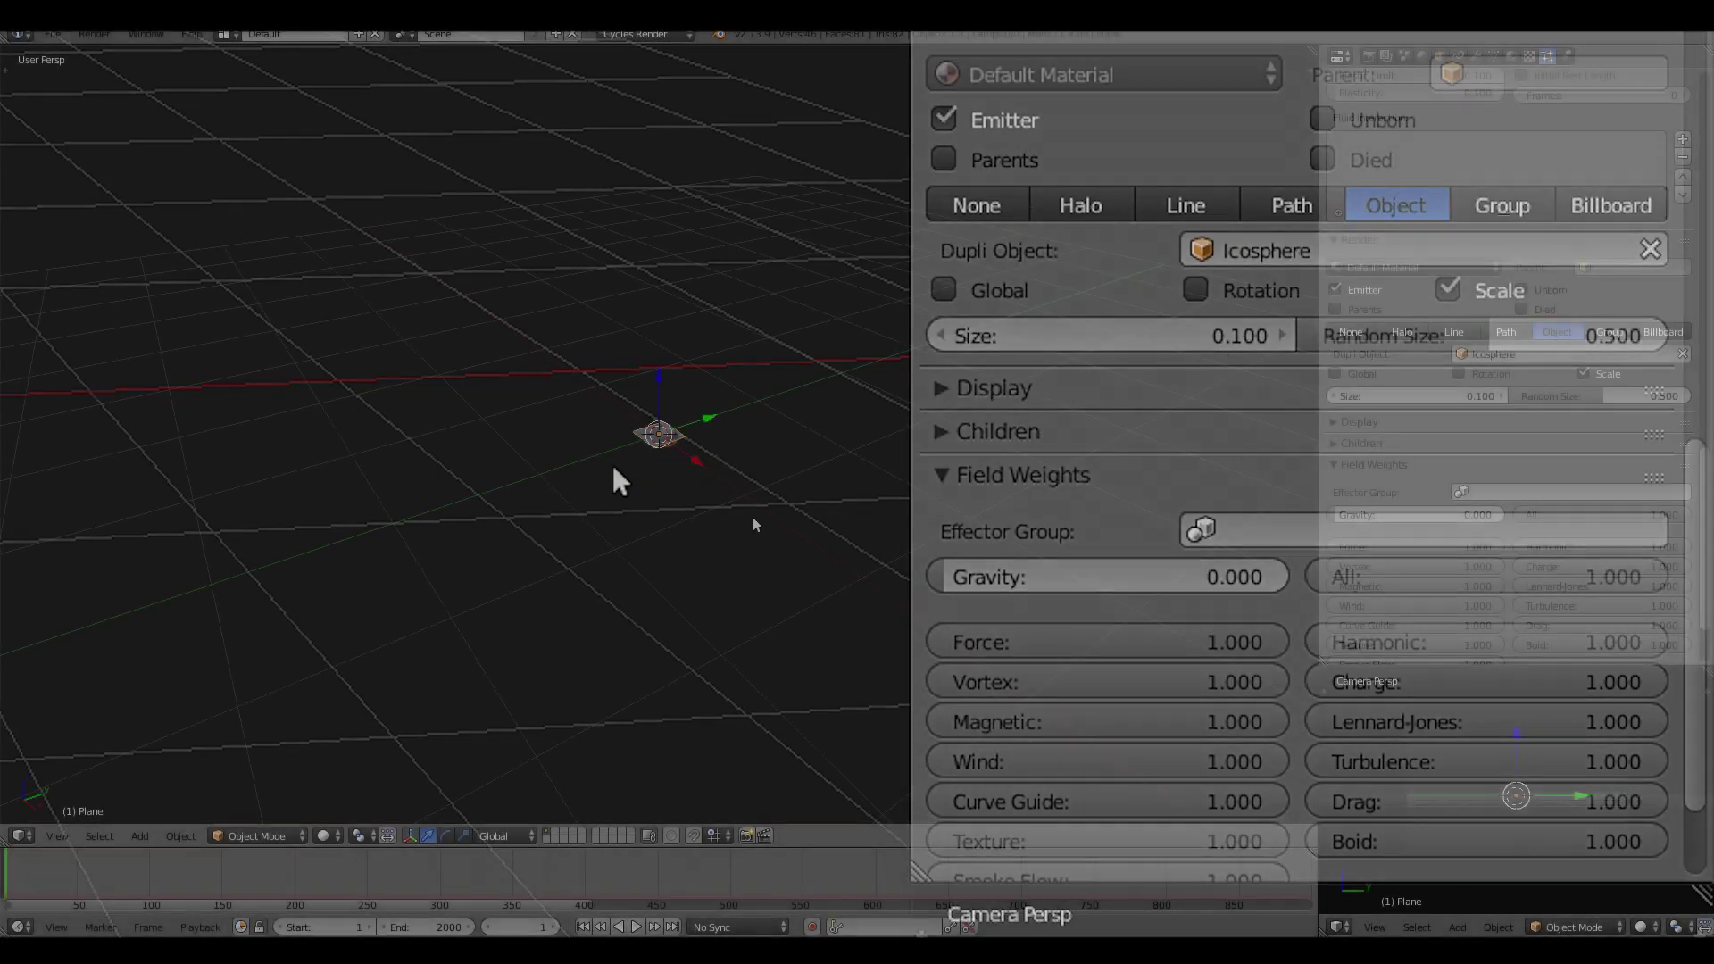
key(alt+a)
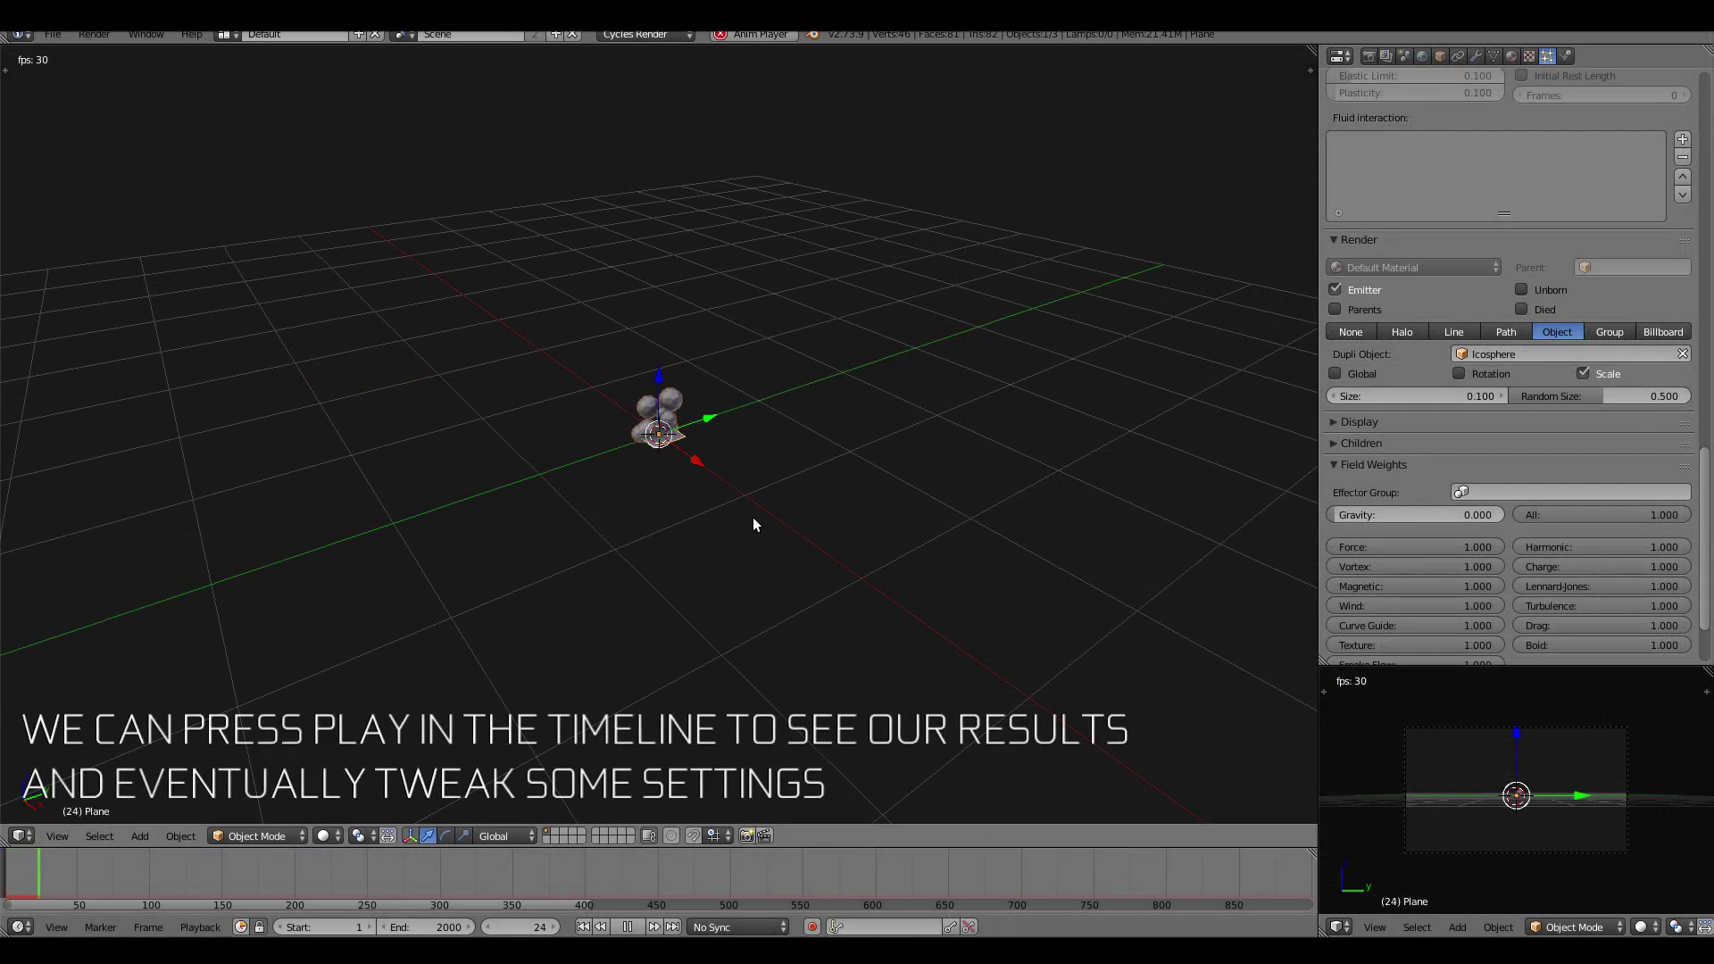
mouse_move(752, 517)
ctrl+middle_down()
mouse_move(759, 313)
mouse_move(715, 527)
mouse_move(777, 505)
mouse_move(774, 717)
mouse_move(754, 791)
ctrl+middle_up()
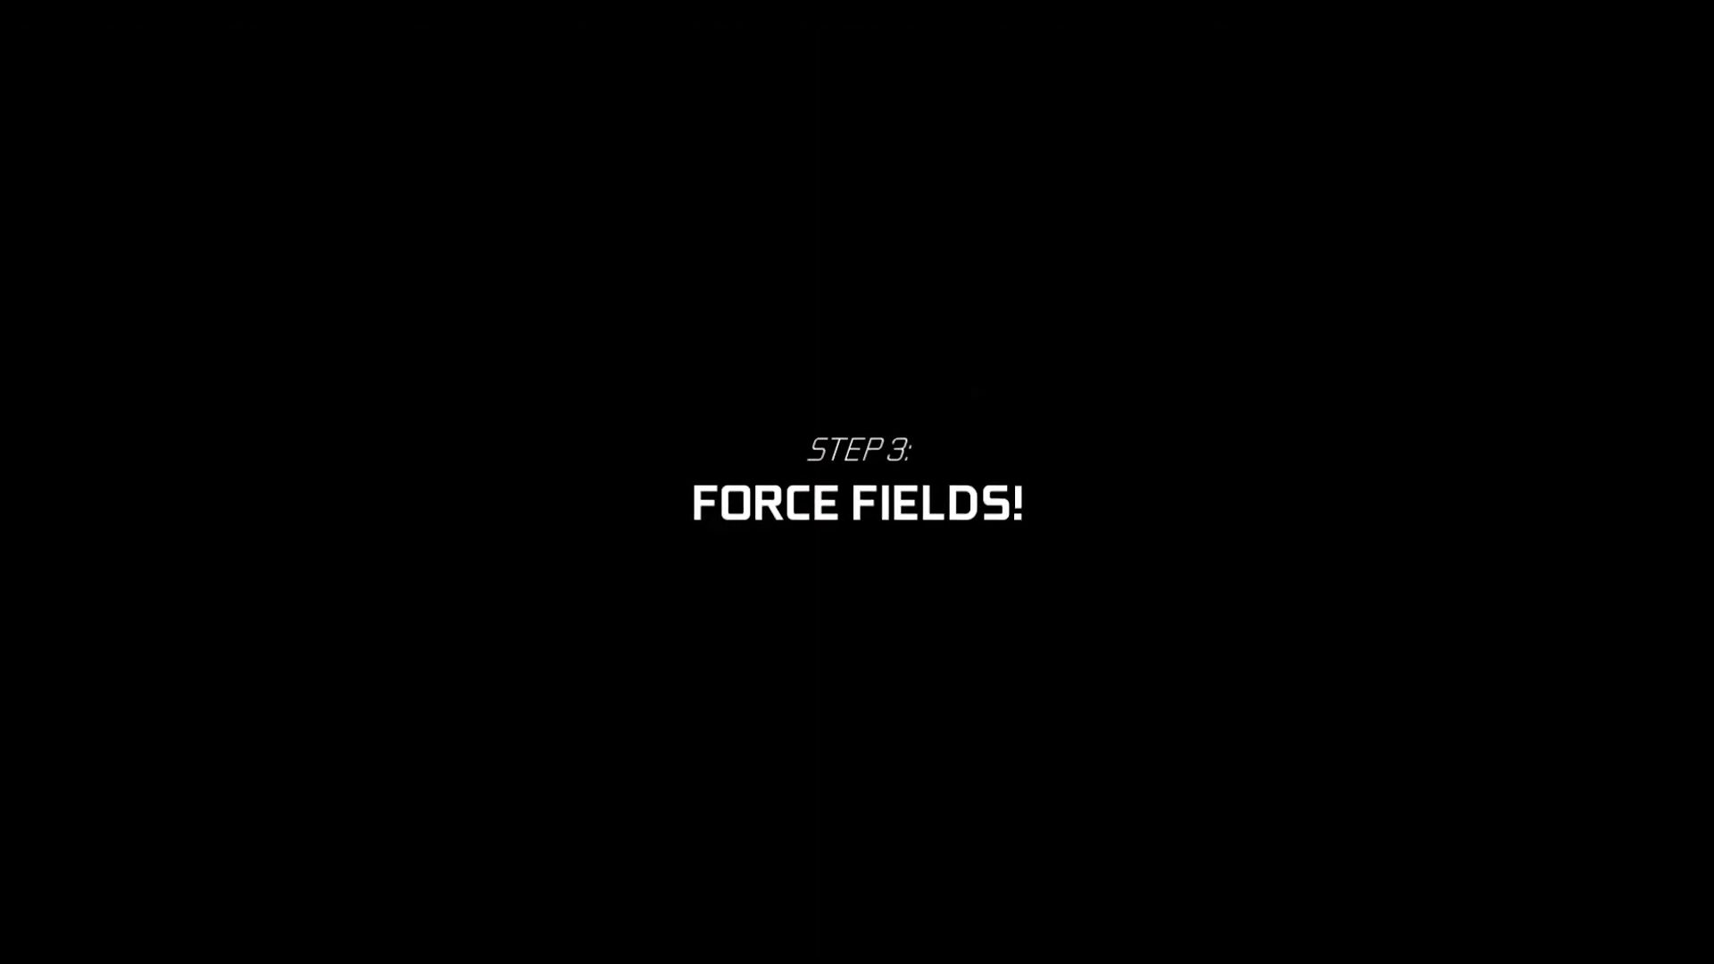
Add a Plain Axes empty at the origin and make it a Force Field with strength -20.
key(shift+a)
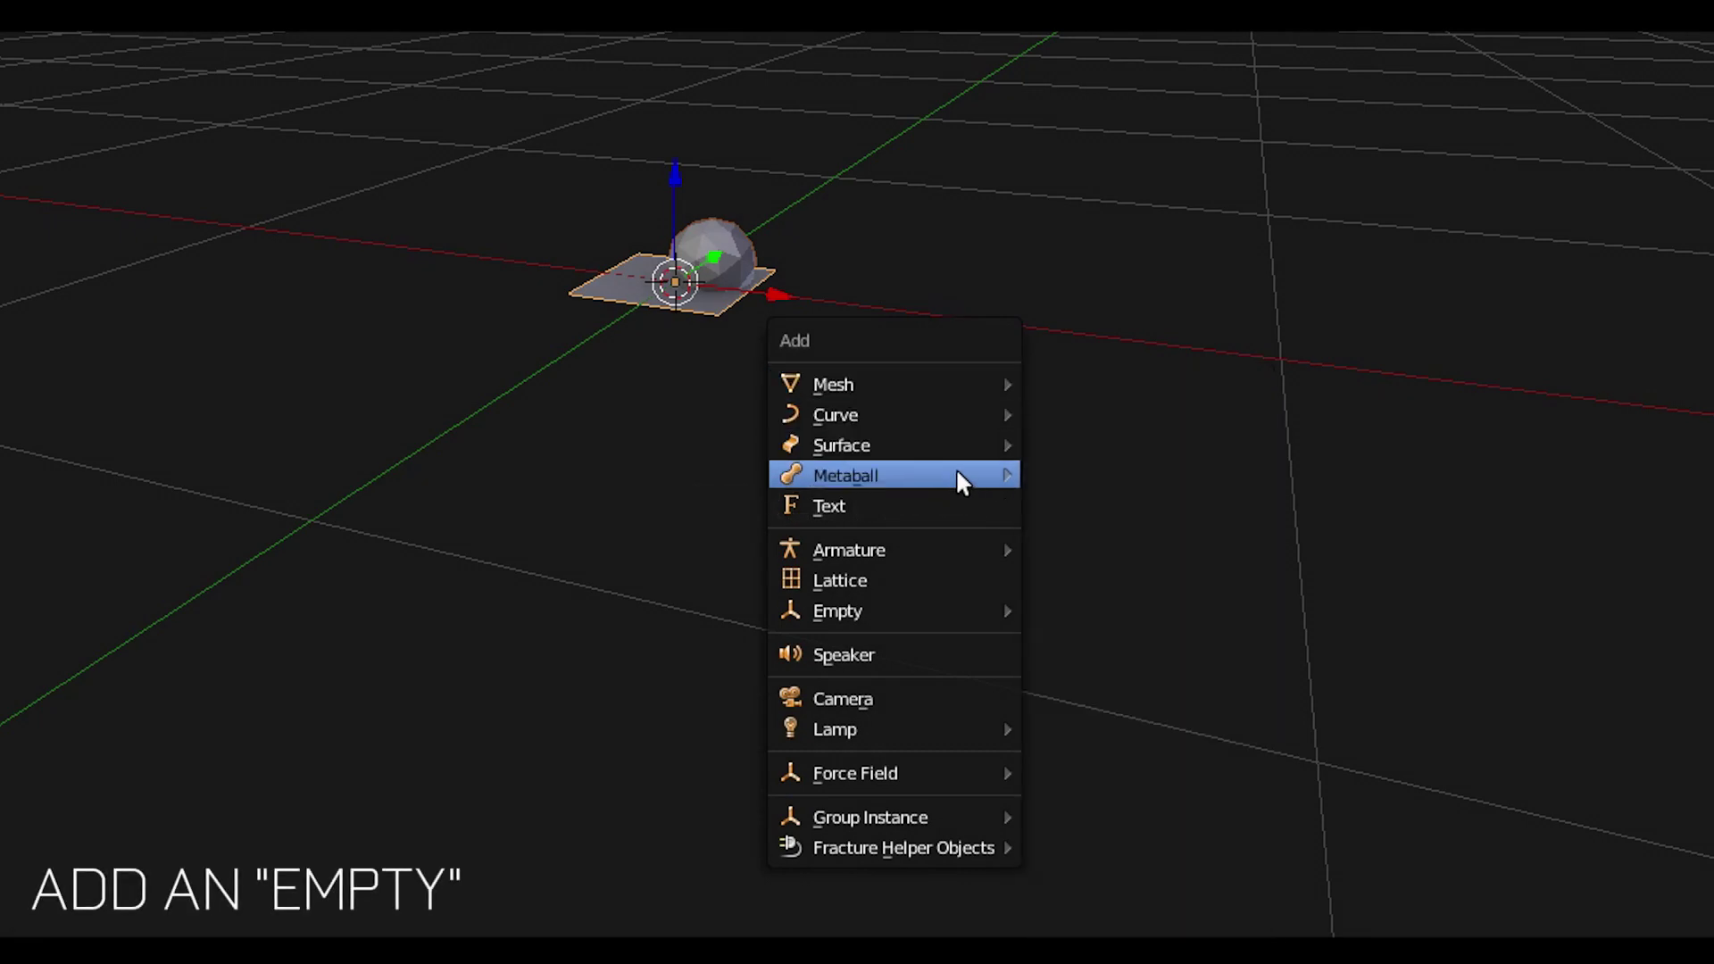
mouse_move(820, 613)
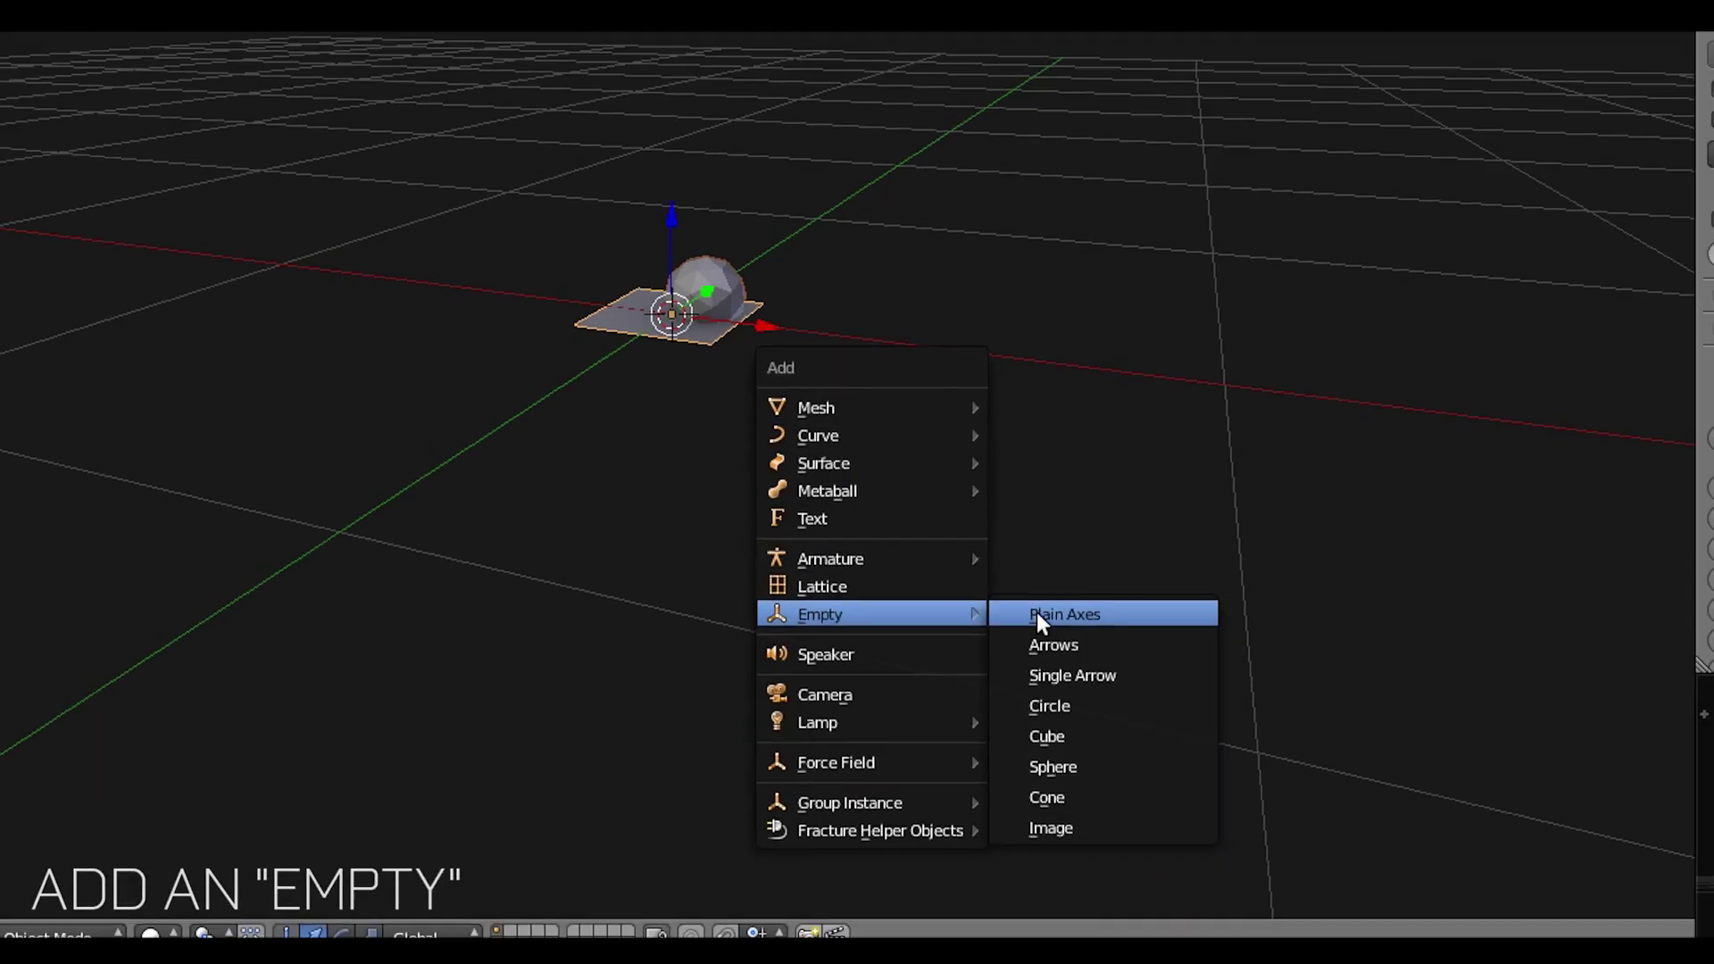
click(1037, 615)
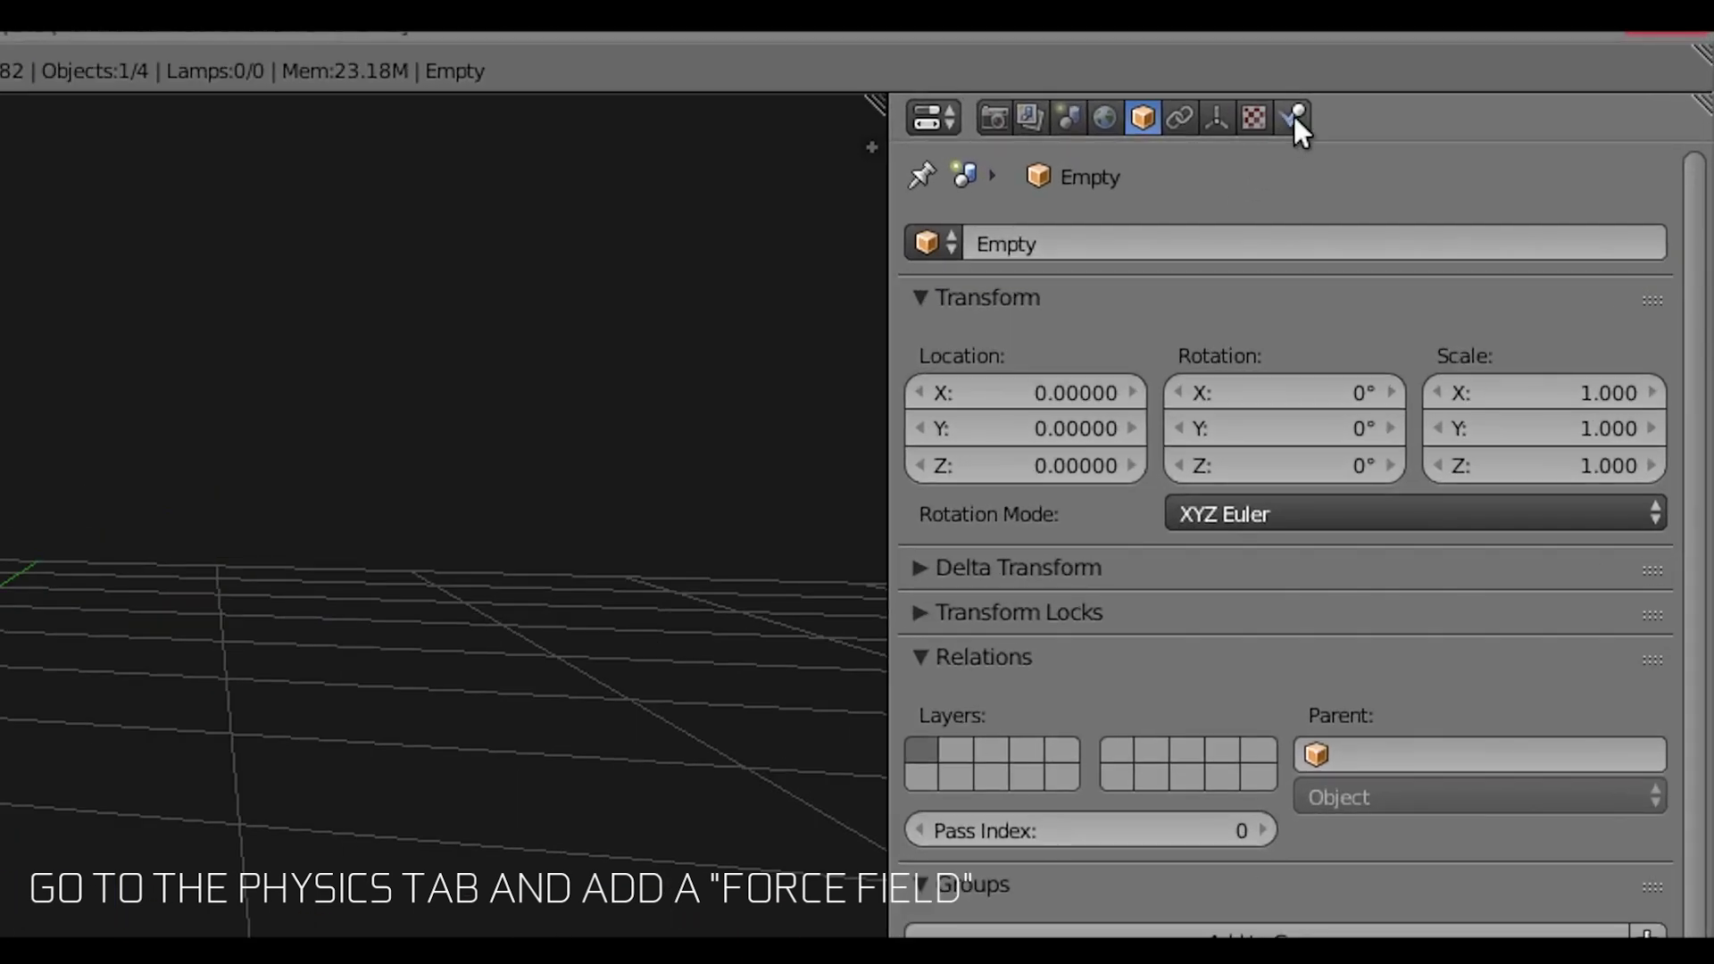
click(1293, 116)
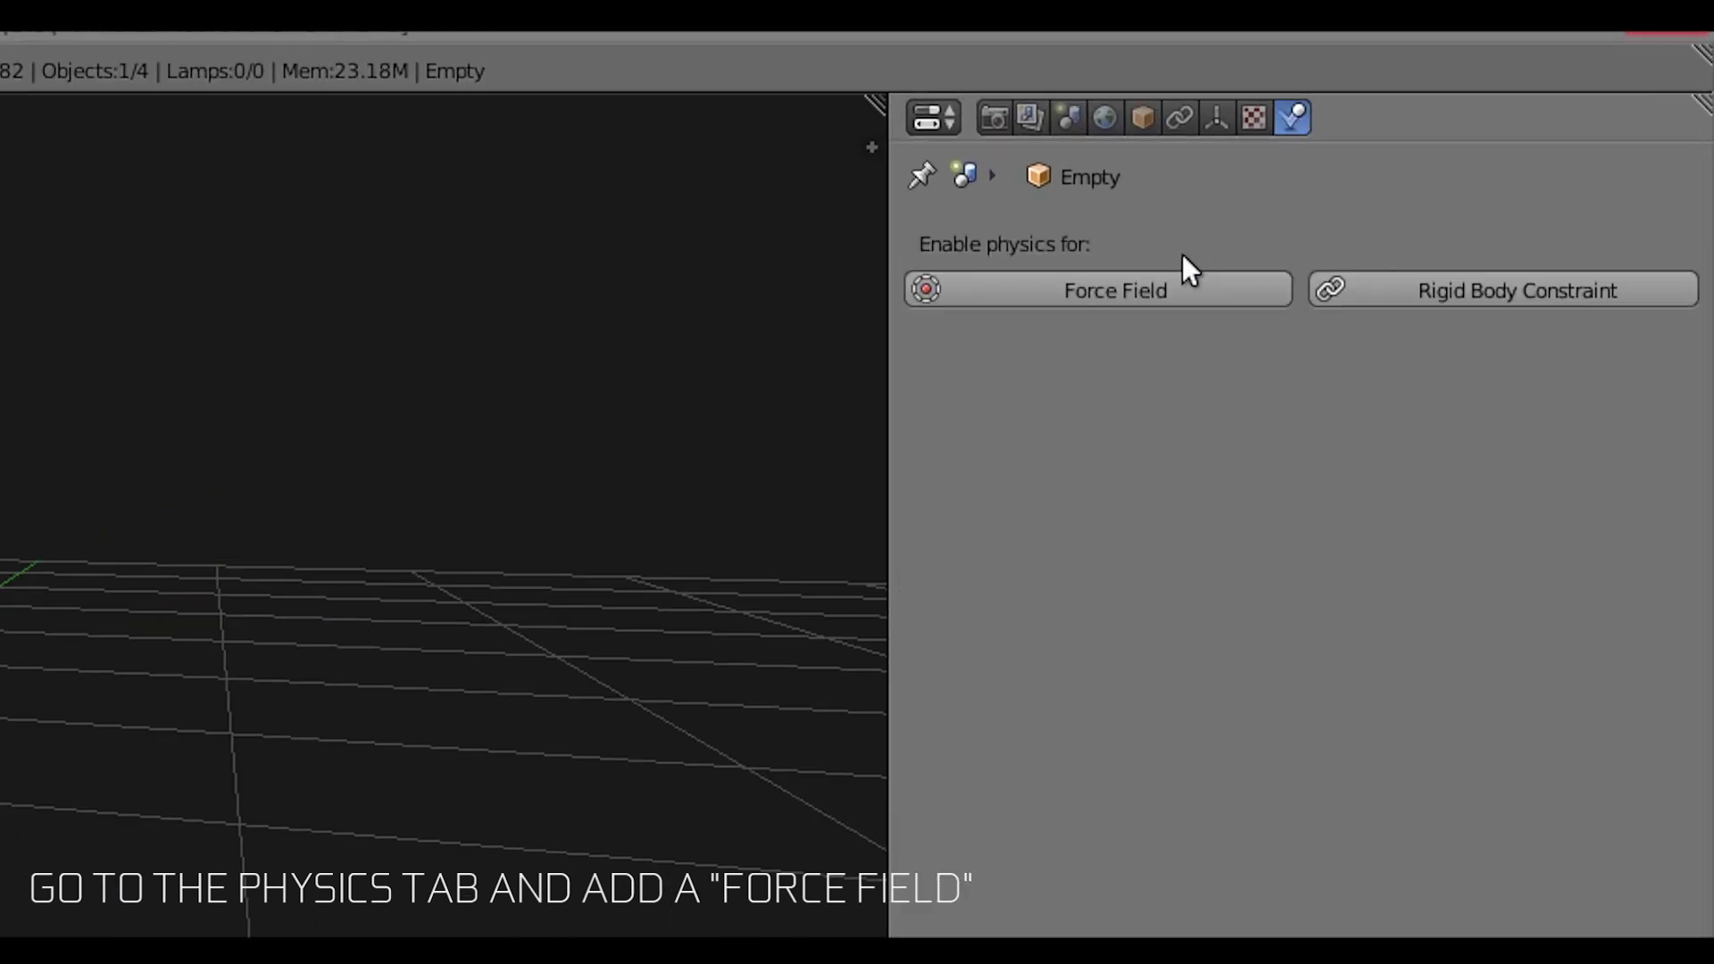
click(1157, 289)
click(1128, 503)
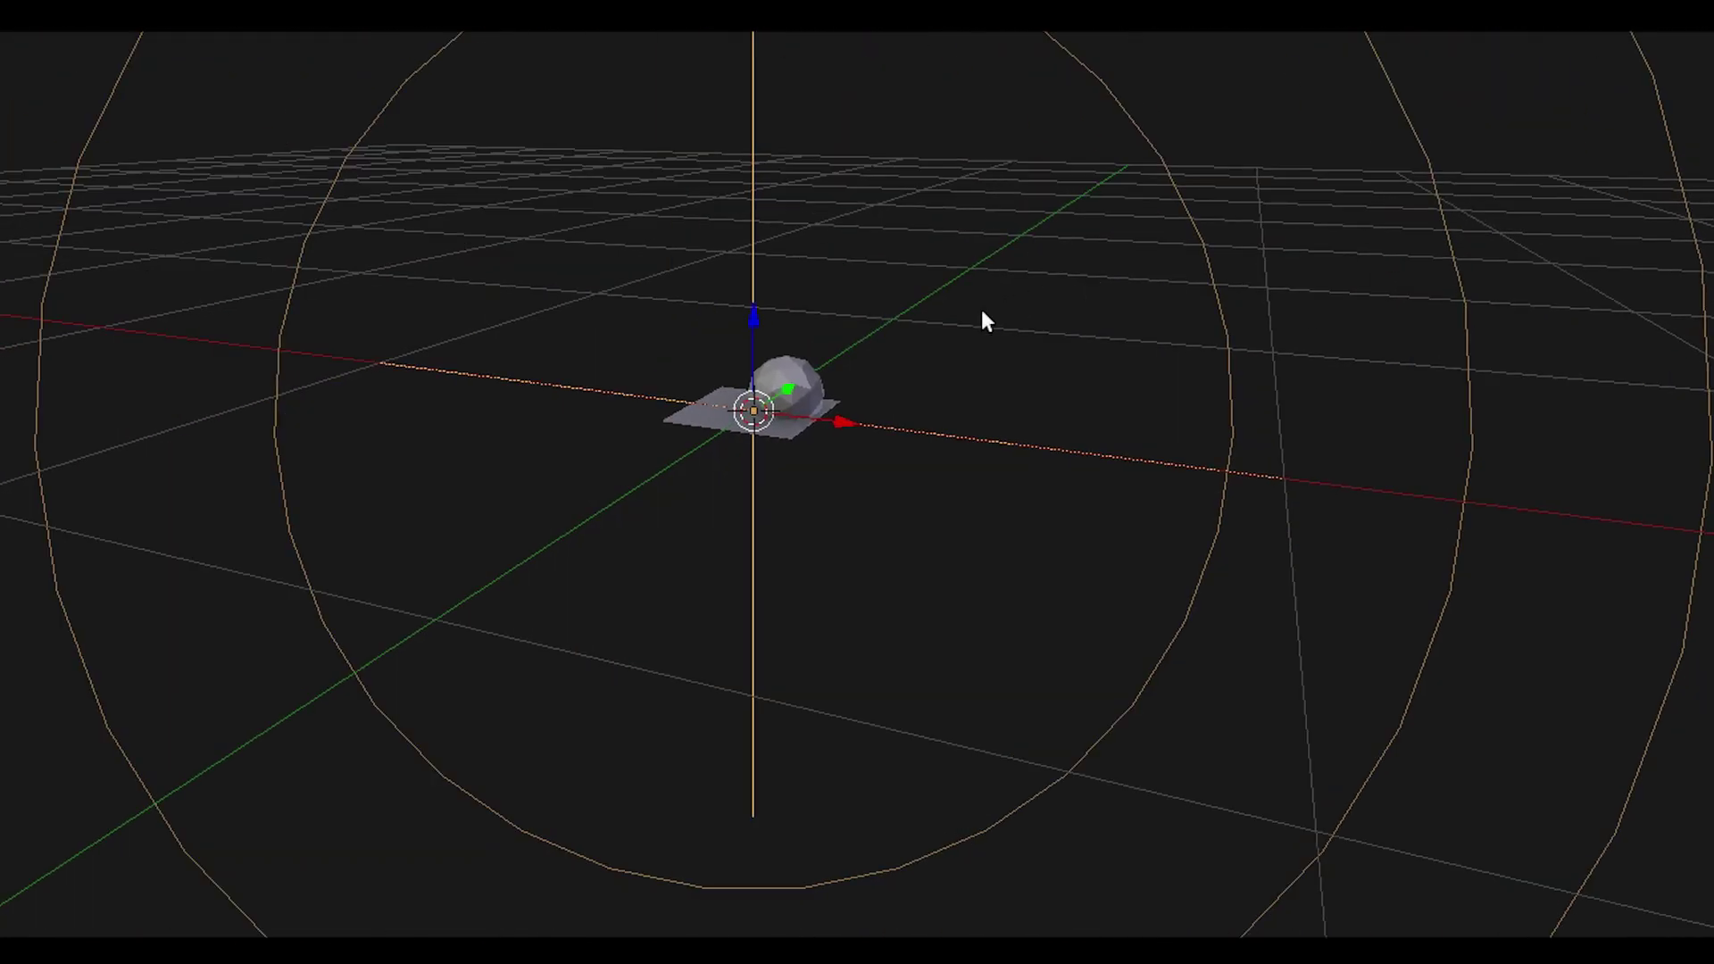
Add a second Plain Axes empty, move it down in Z, and make it a Turbulence field (Strength 15, Size 1).
key(shift+a)
mouse_move(823, 343)
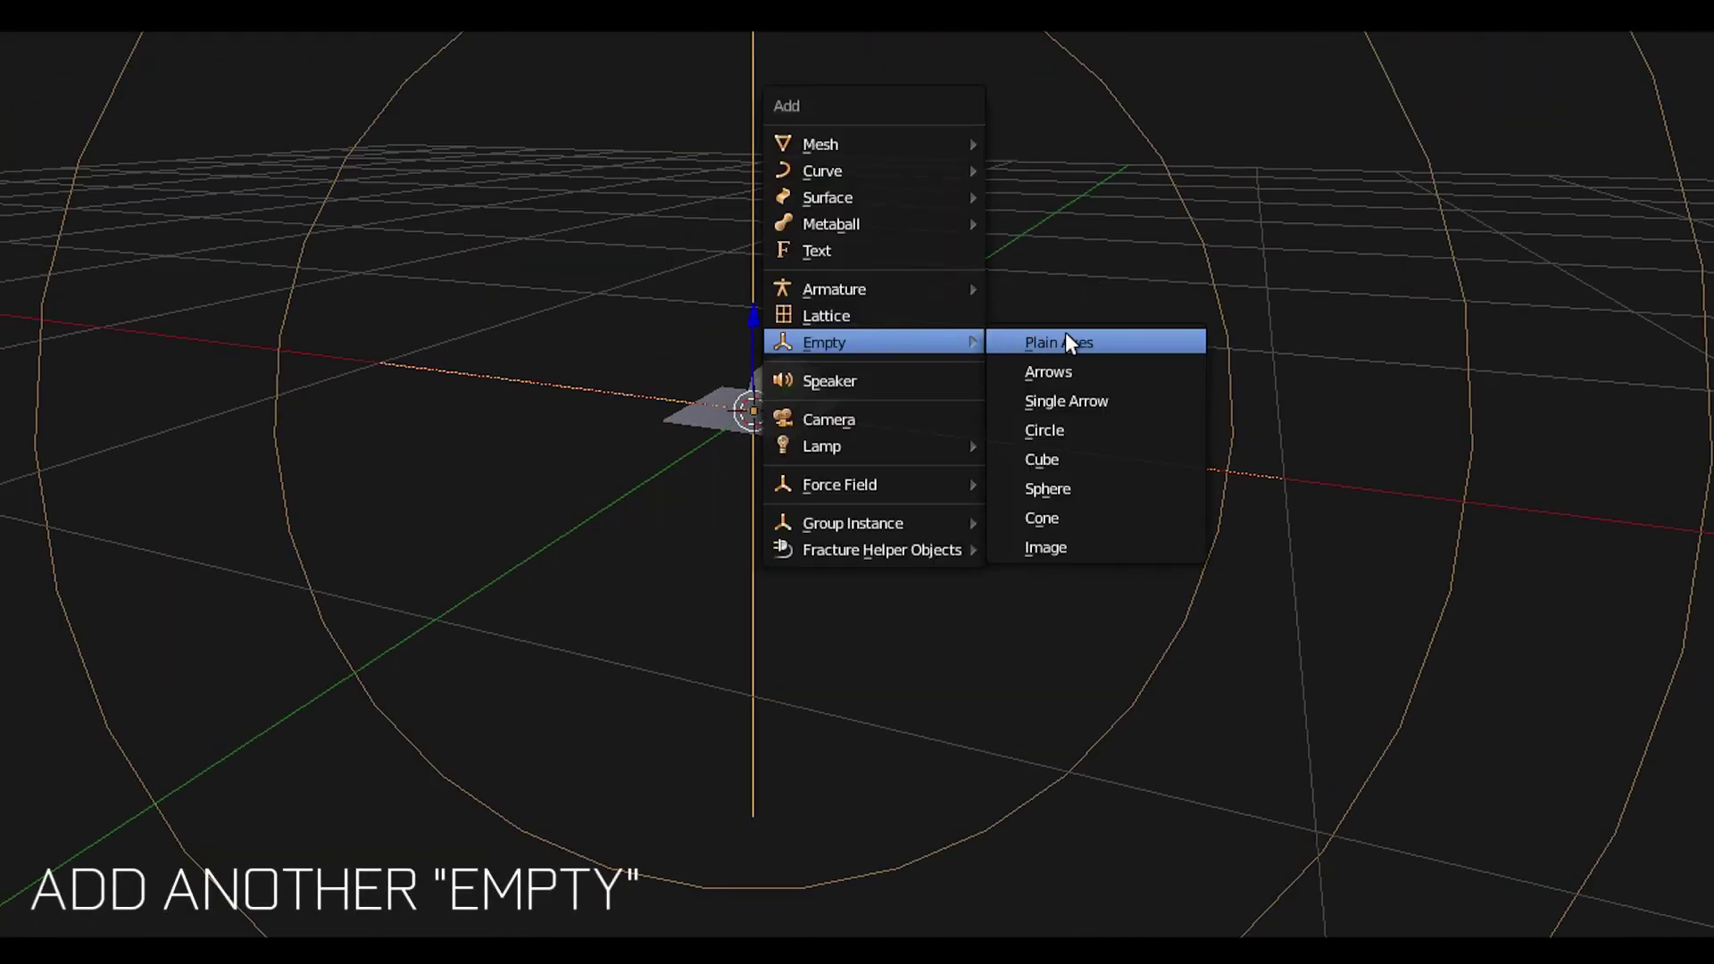
click(1071, 343)
key(g)
key(z)
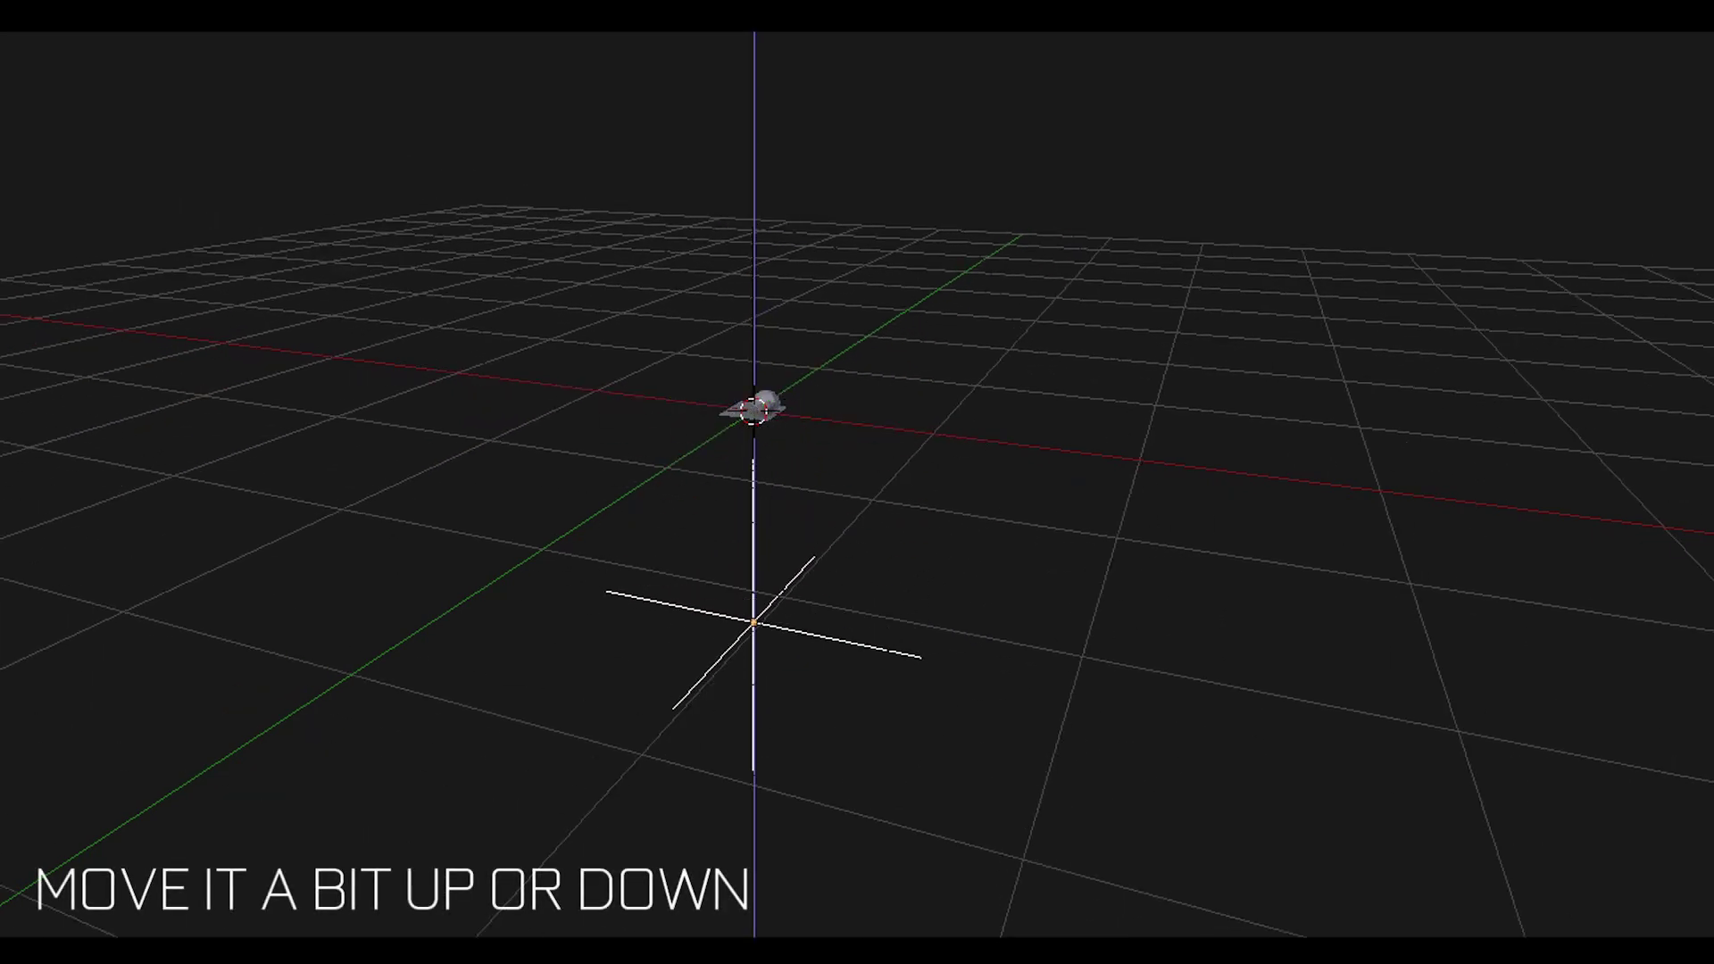
middle_drag(1095, 459, 912, 383)
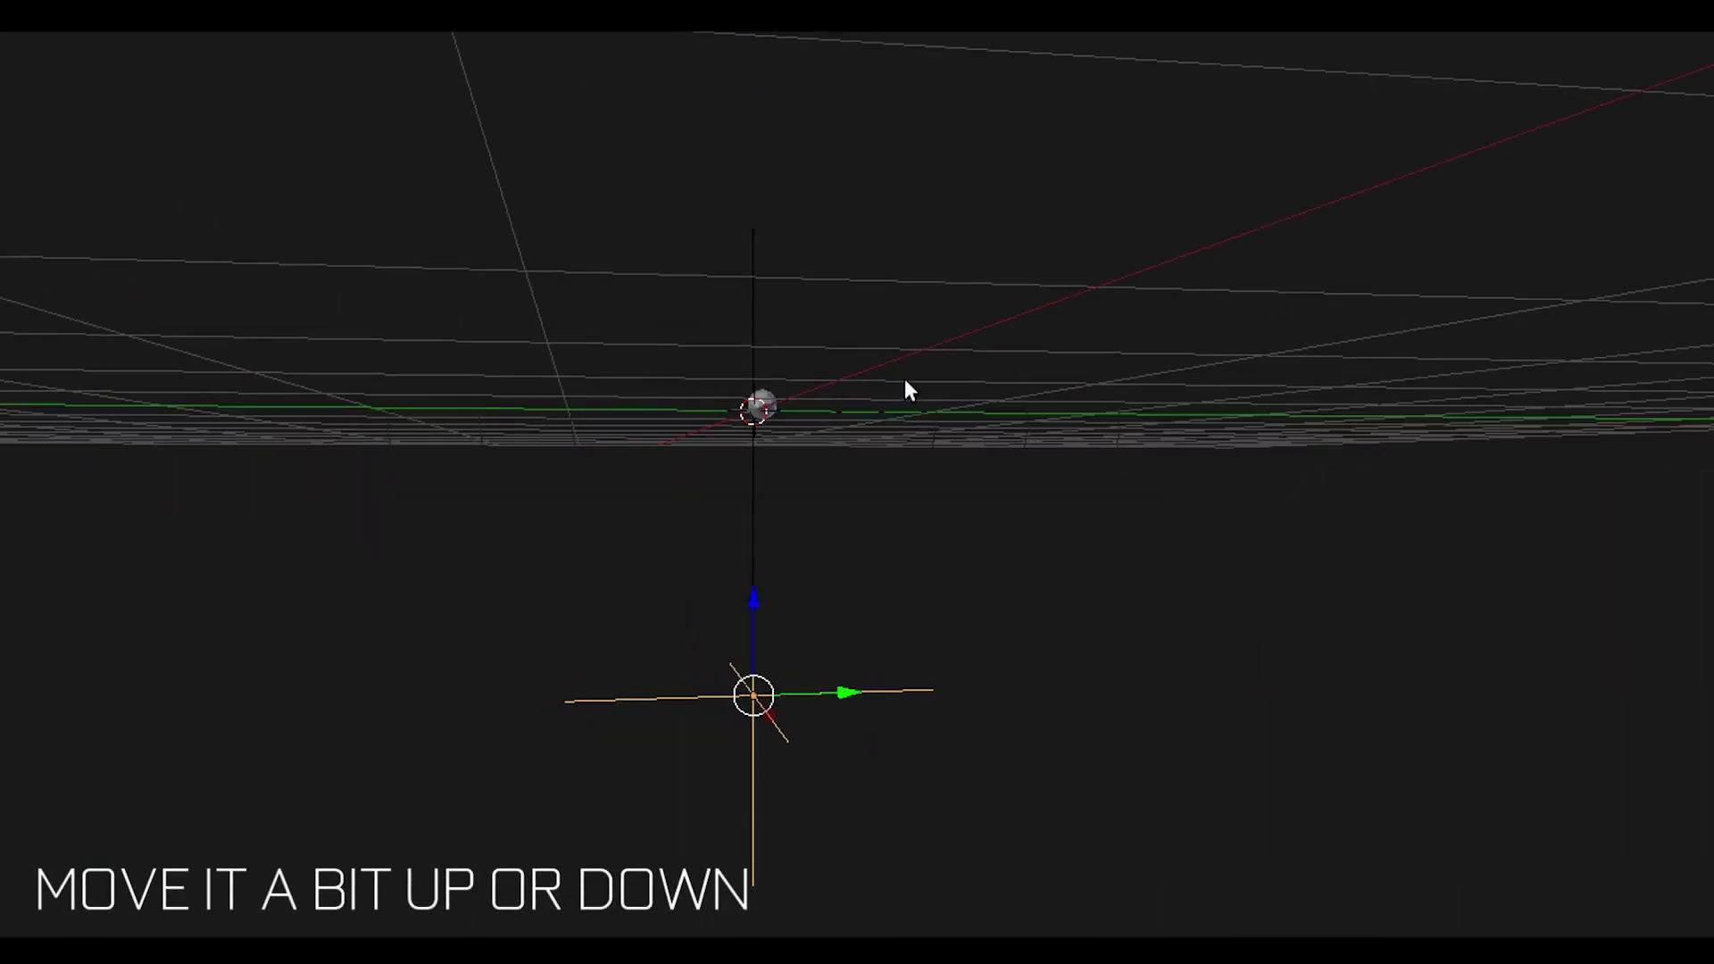
click(1307, 209)
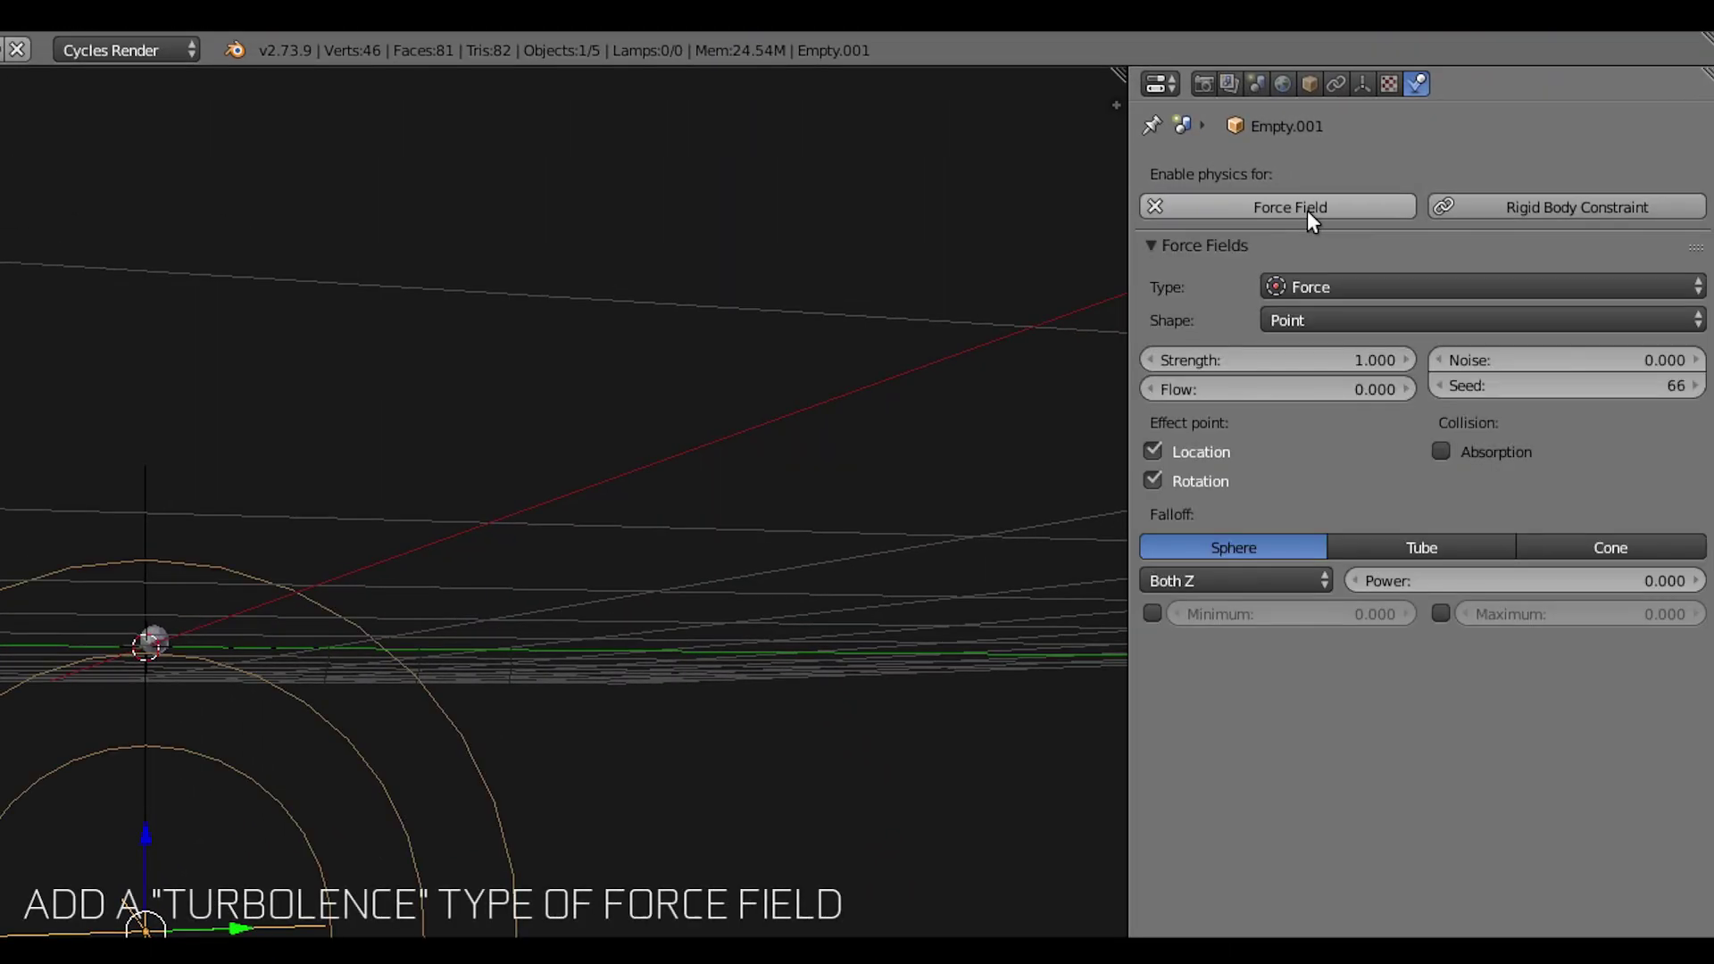
click(1328, 287)
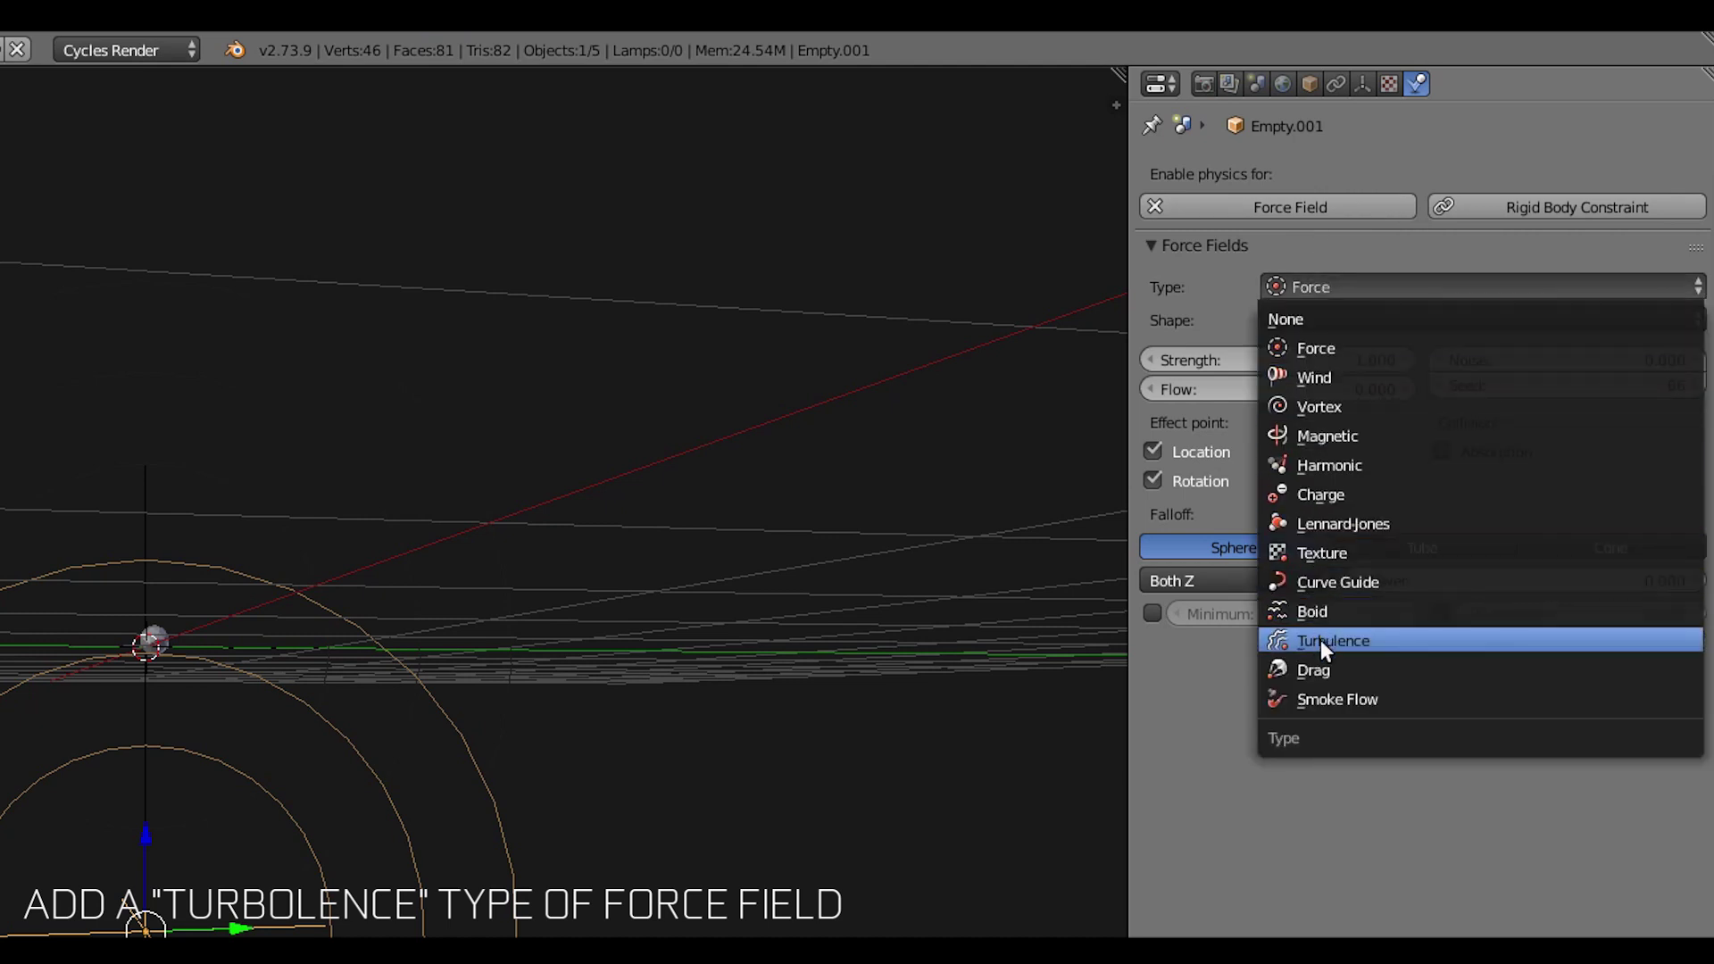
click(1383, 644)
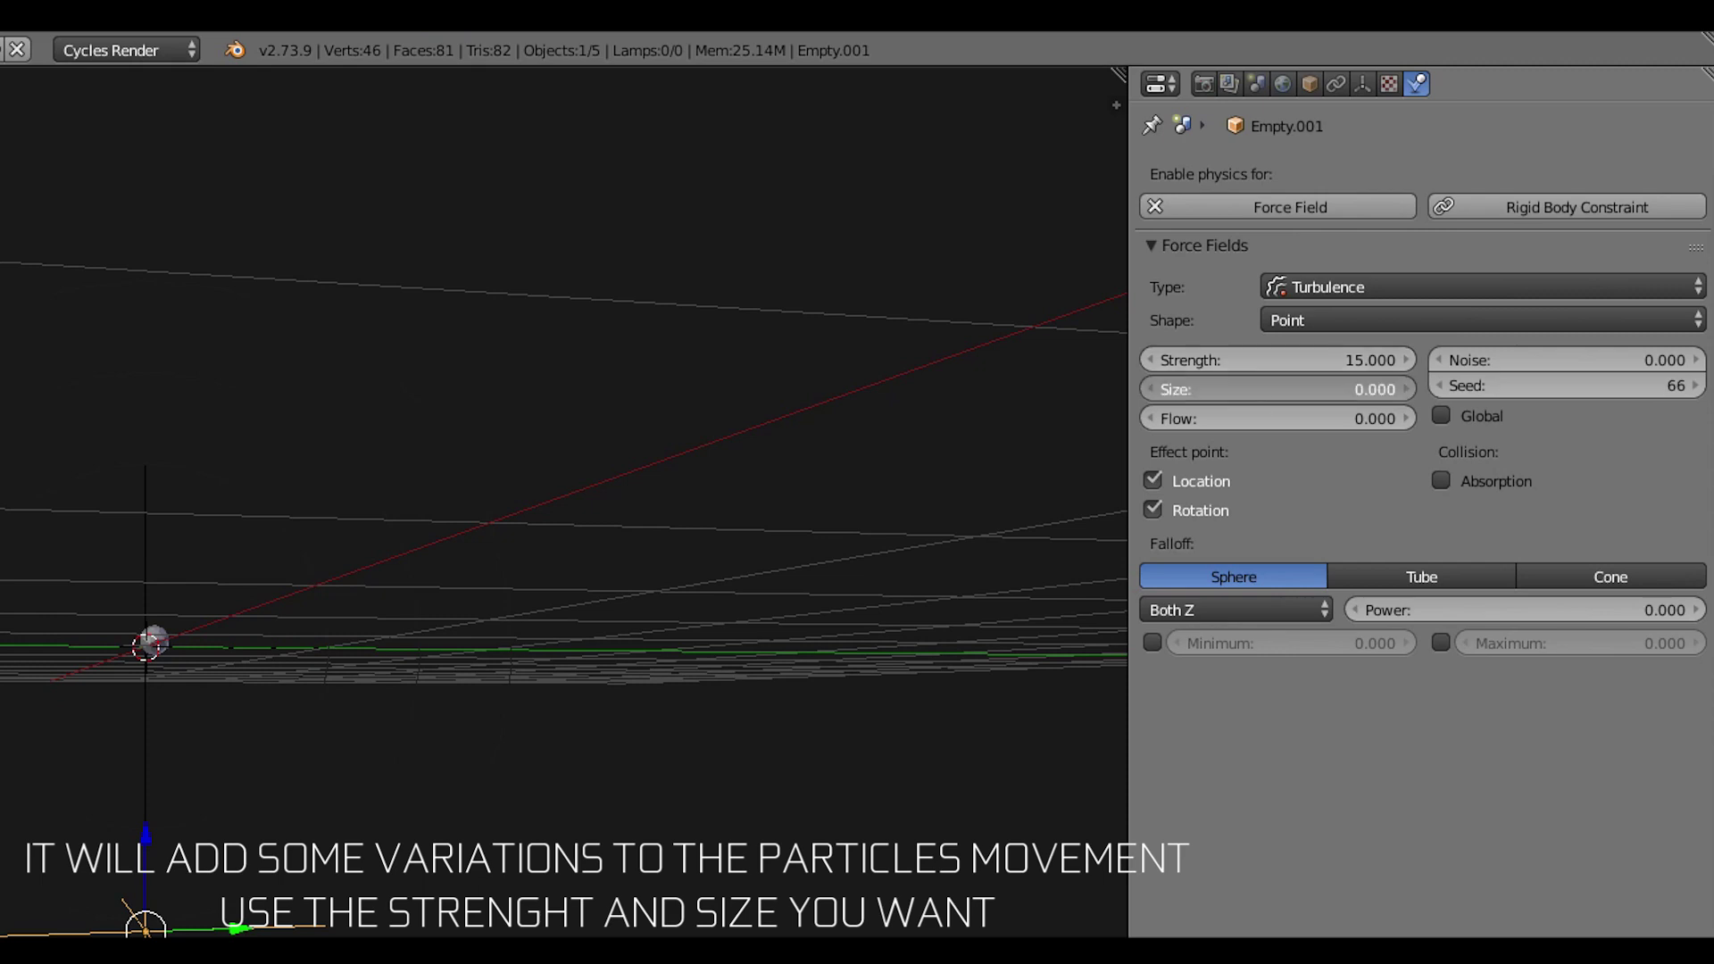
middle_drag(488, 674, 600, 730)
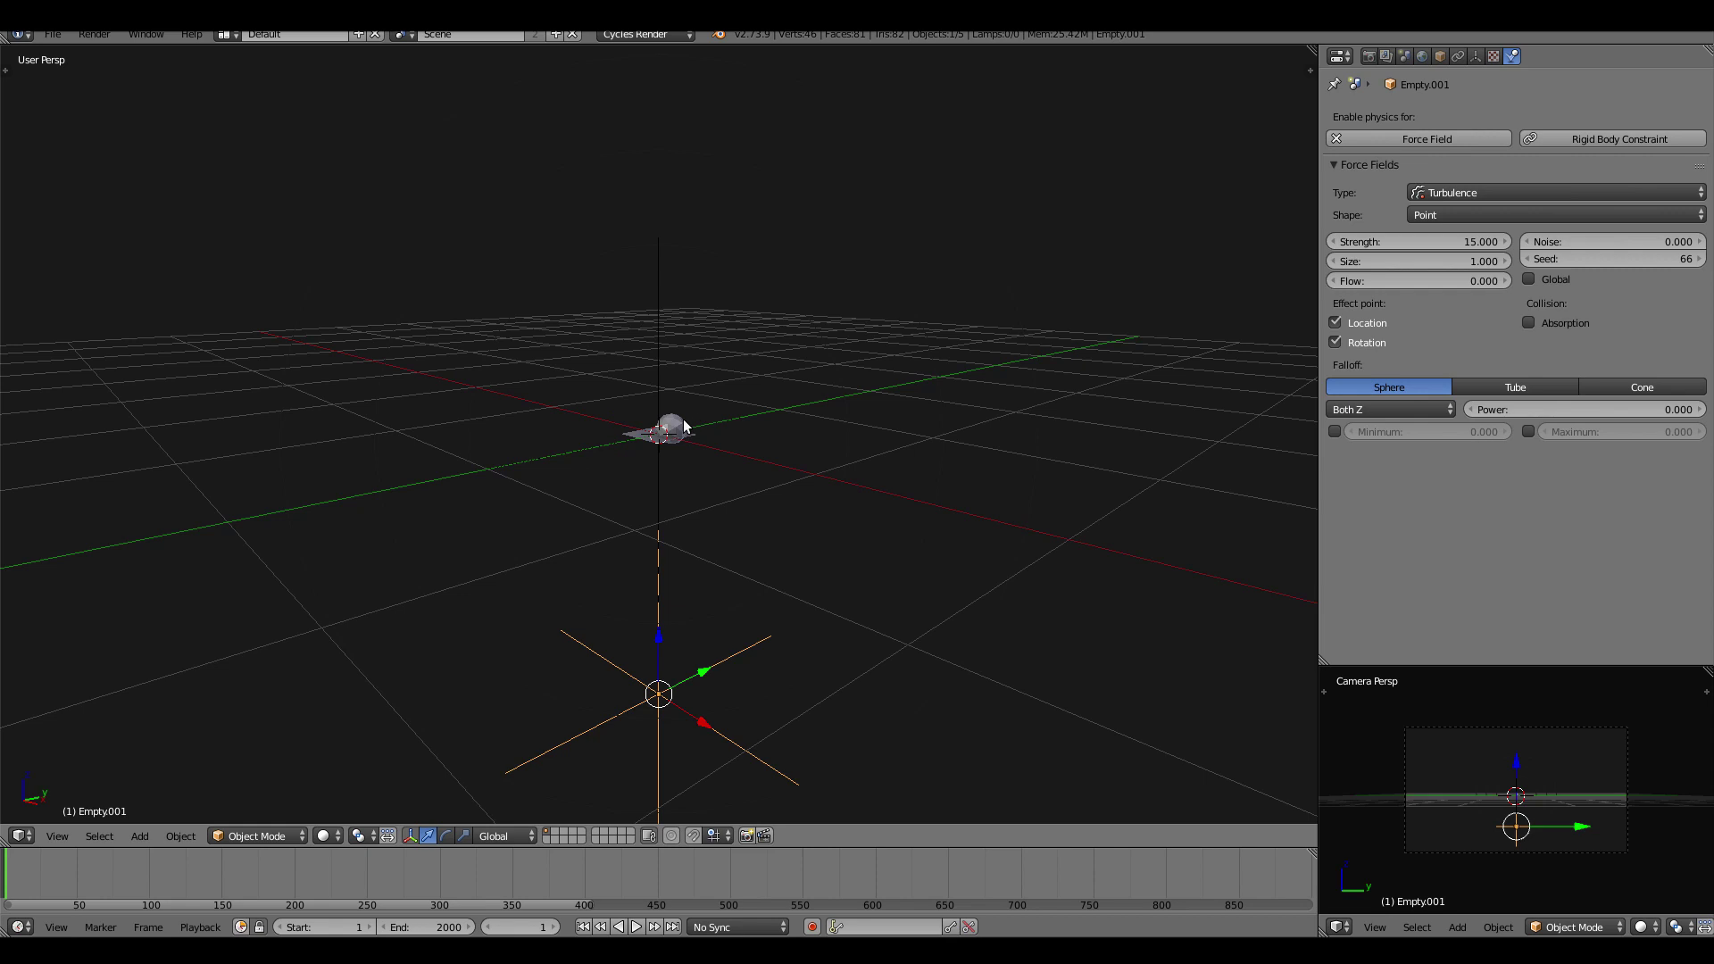
Play the turbulence preview and split the 3D viewport into two side-by-side views.
key(alt+a)
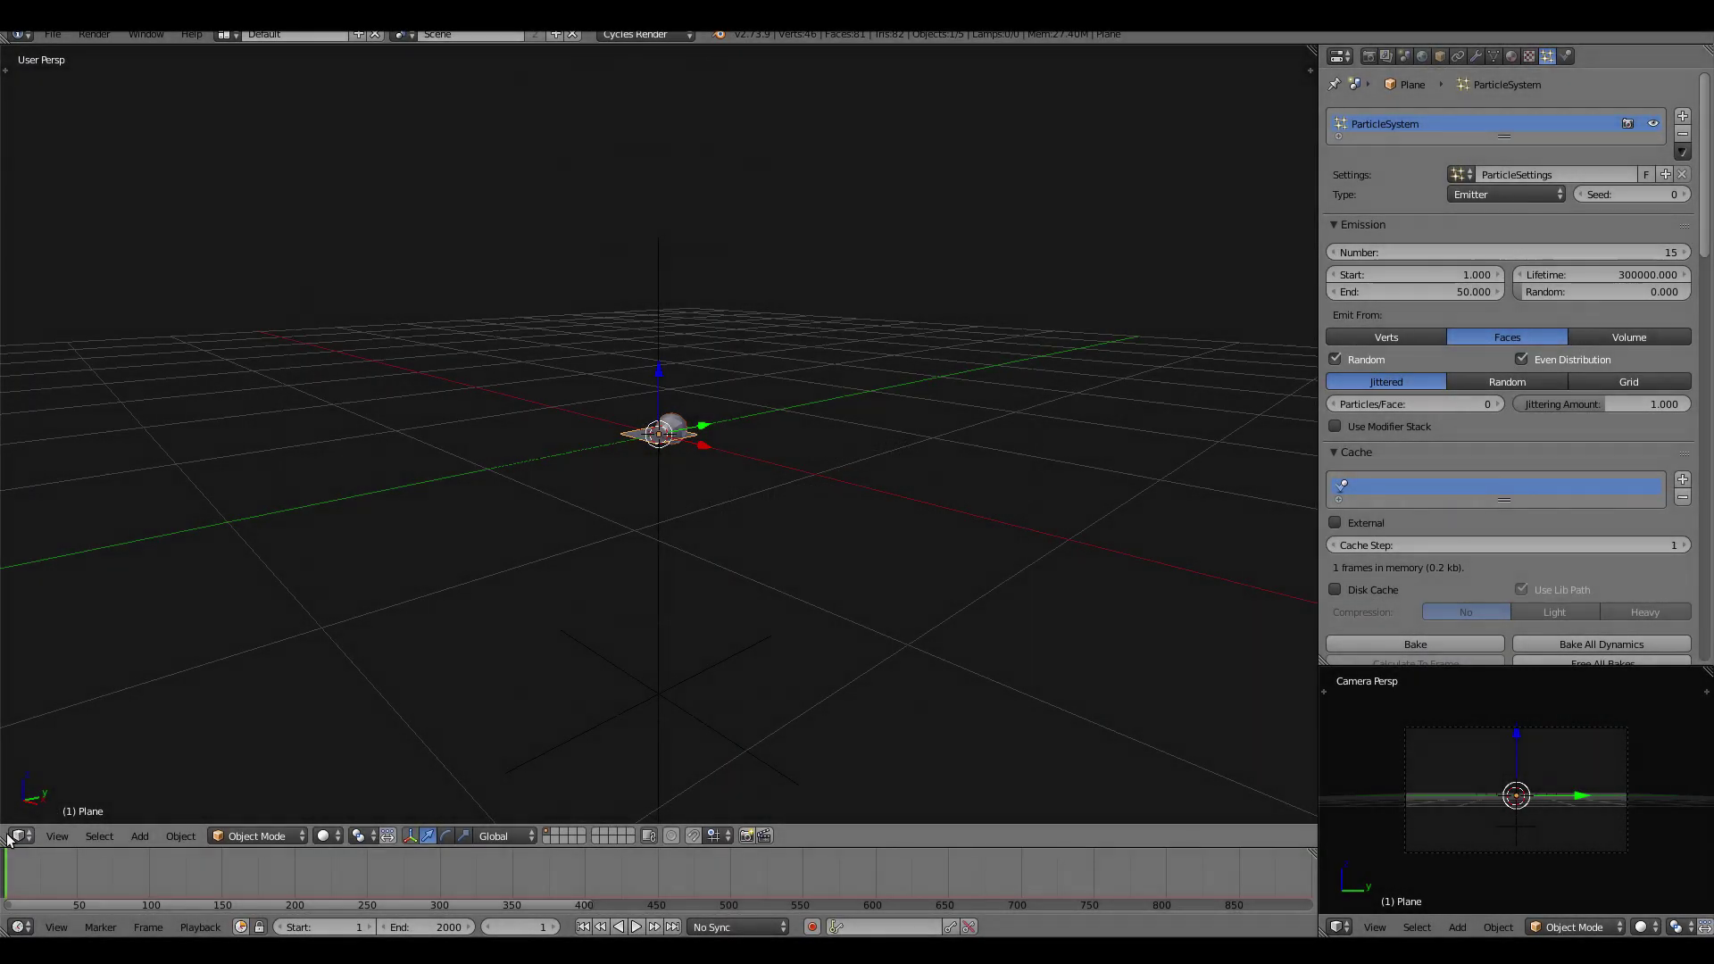
drag(3, 839, 692, 822)
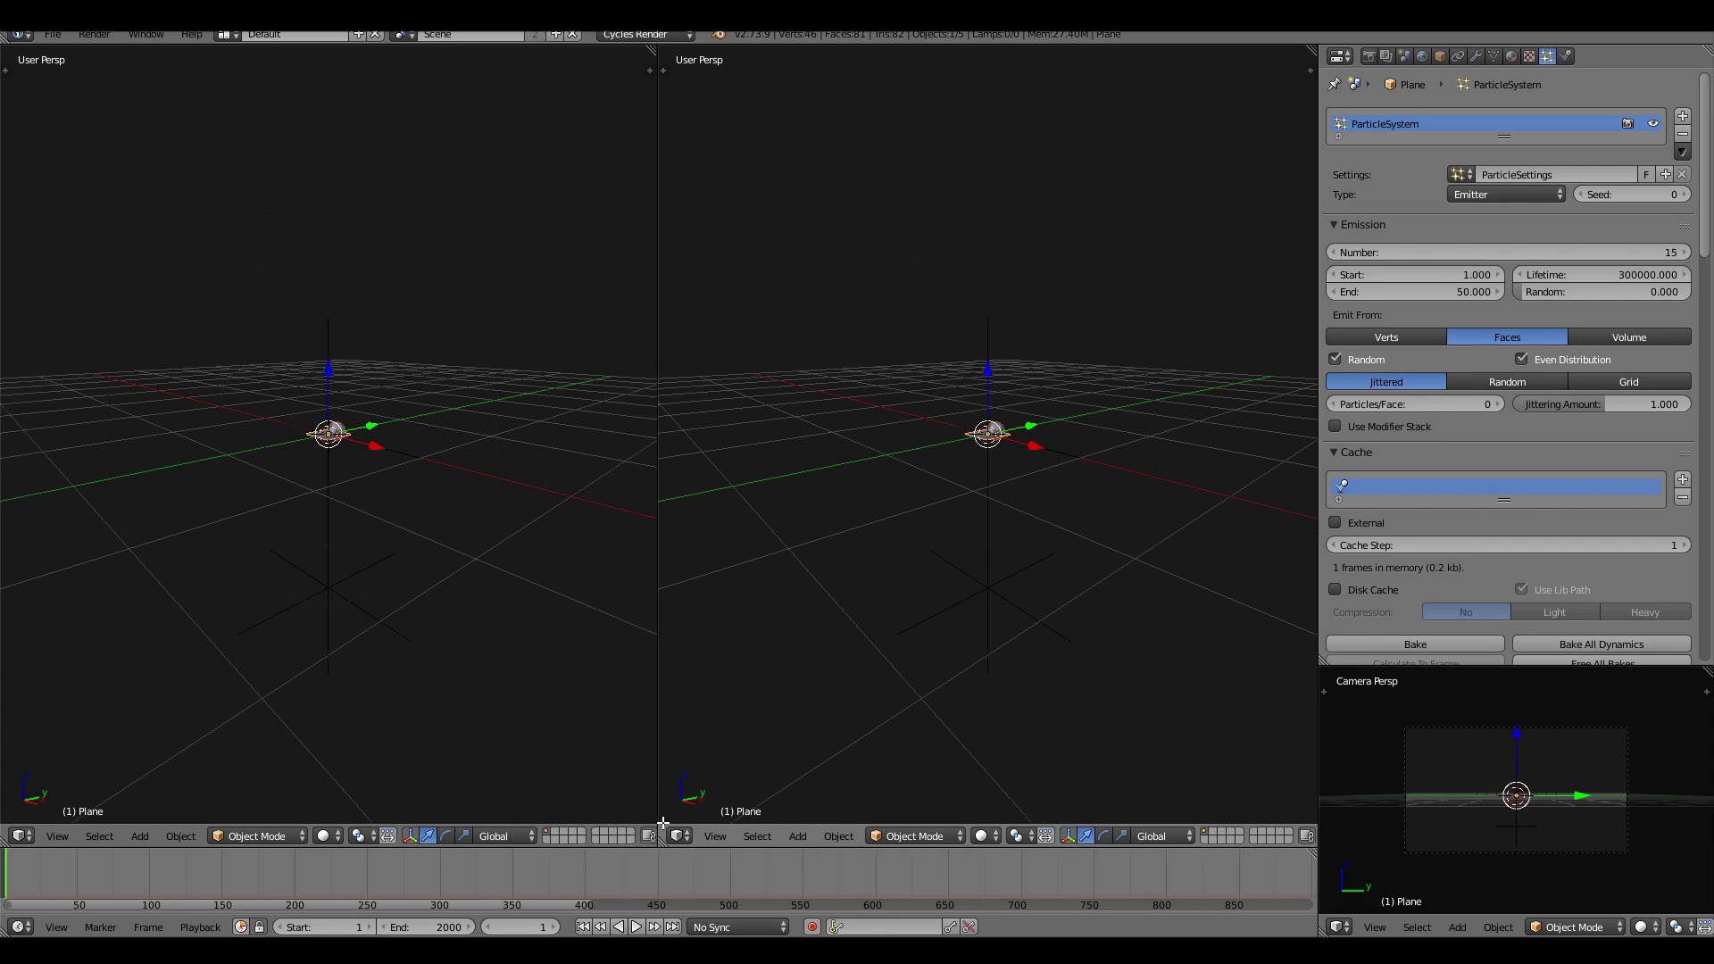
Make the left view a Graph Editor and keyframe particle Size (0.1) and Random Size (0.5).
click(21, 836)
click(61, 765)
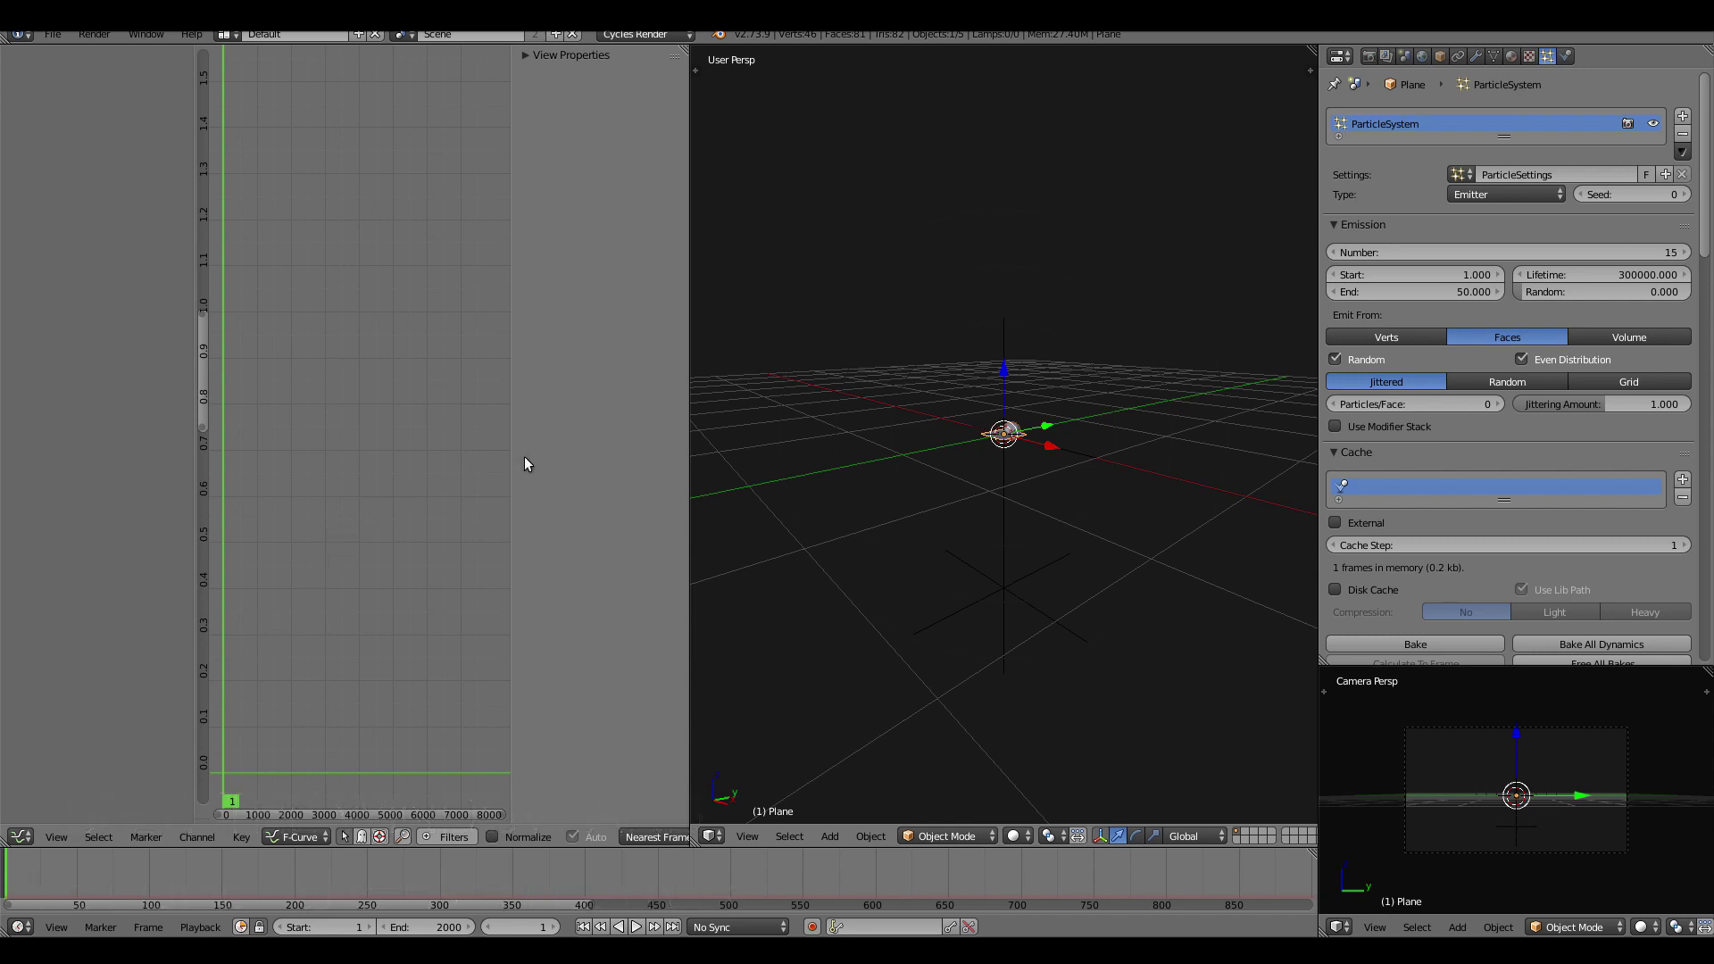
scroll(1409, 576, down, 3)
scroll(1420, 437, down, 5)
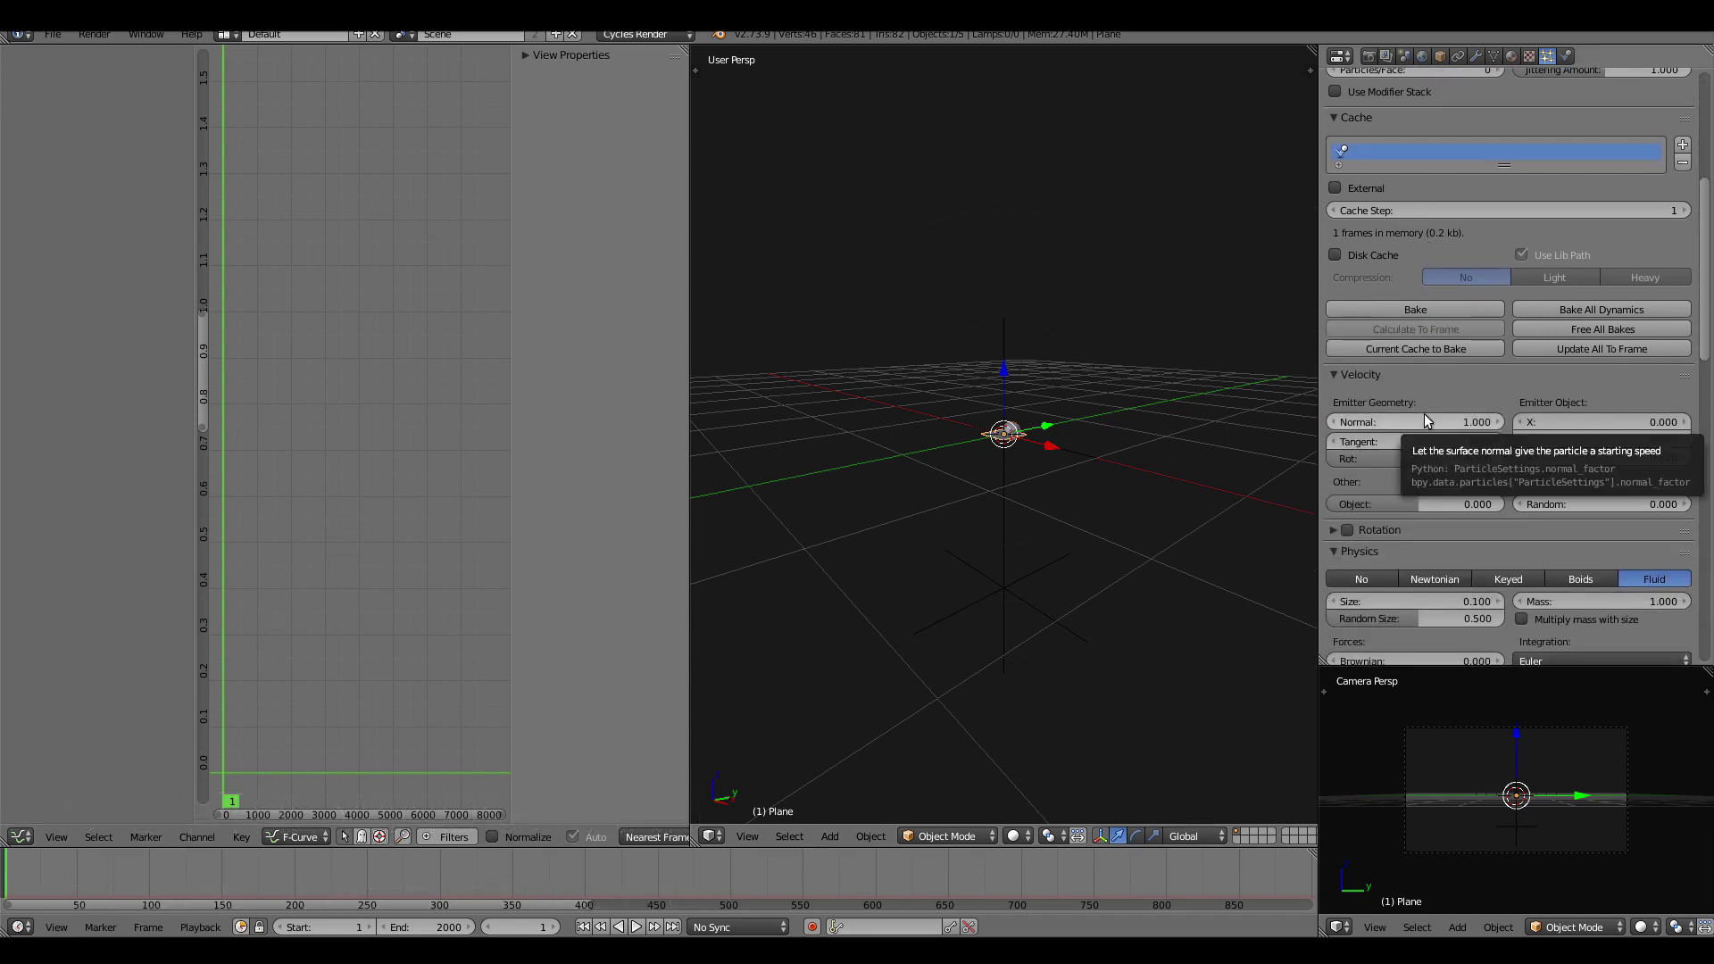
middle_drag(1437, 551, 1461, 412)
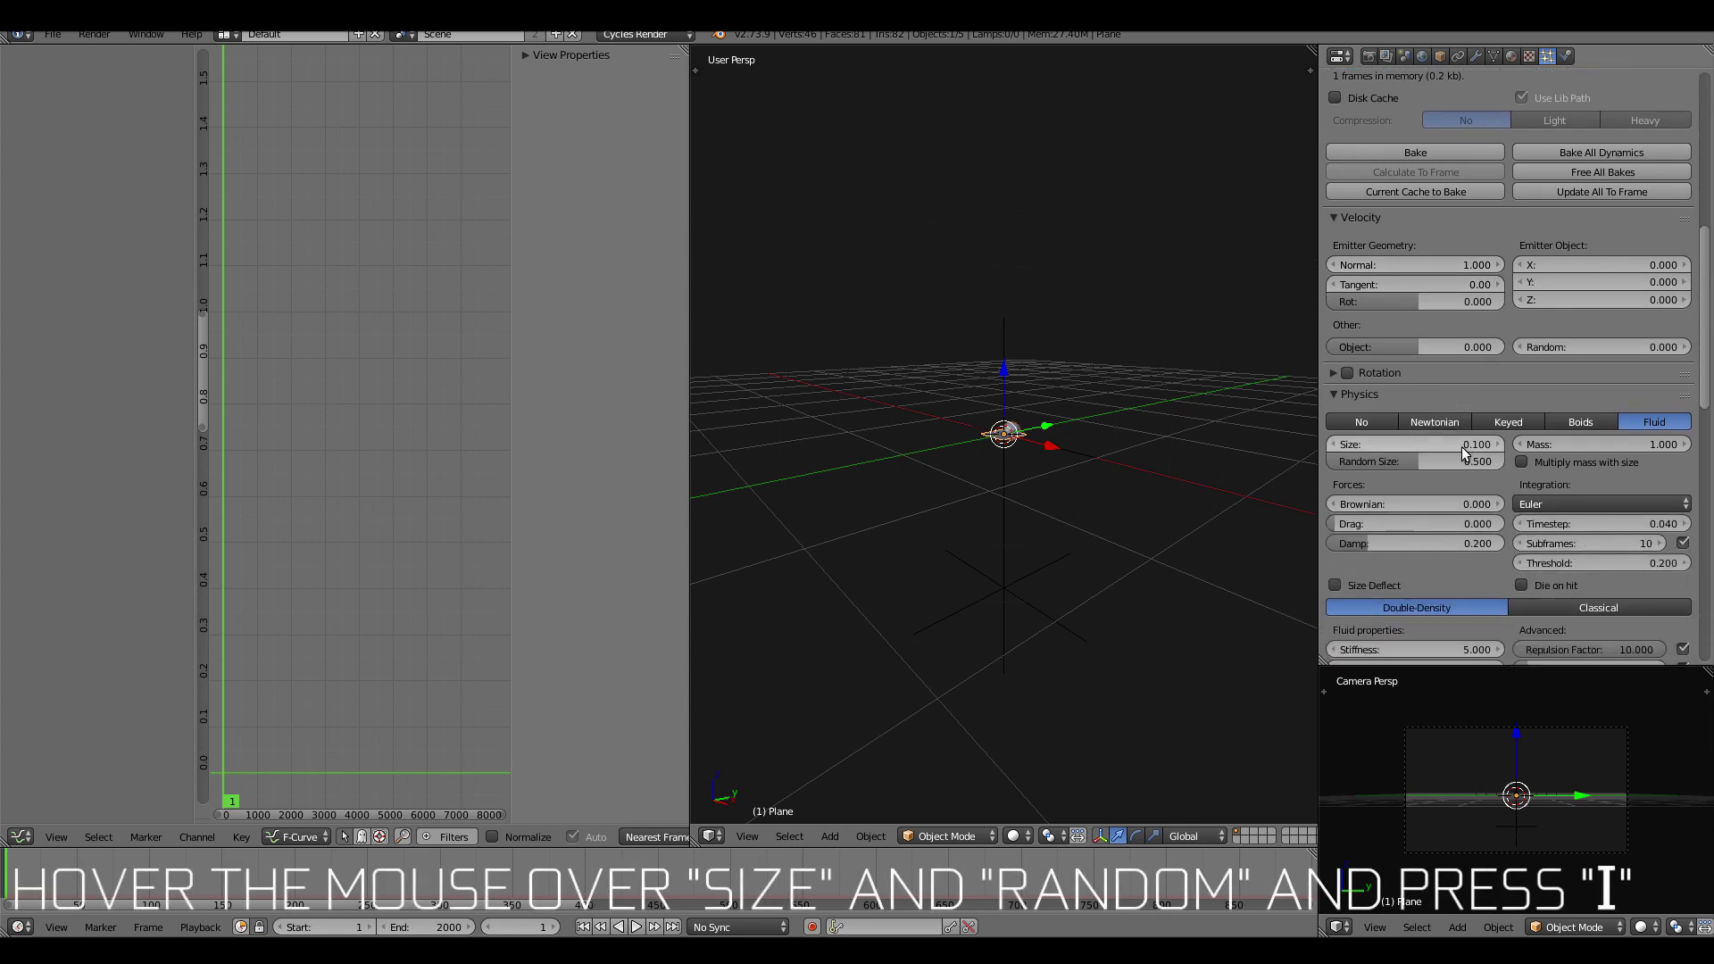
key(i)
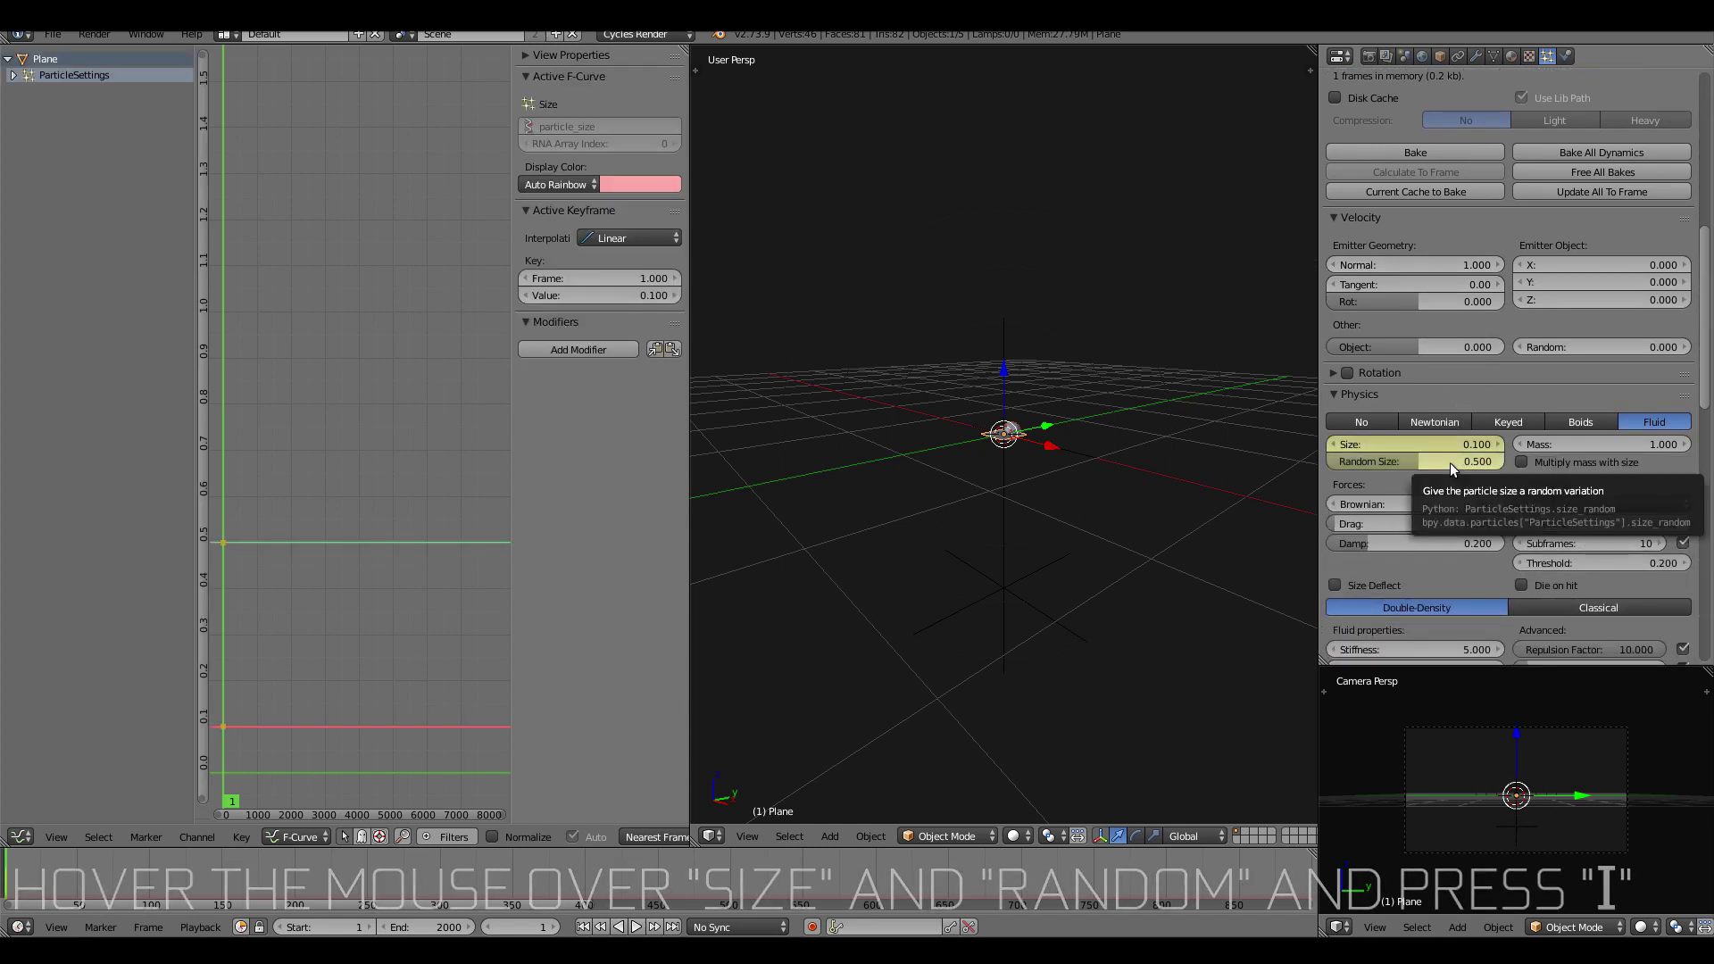
key(i)
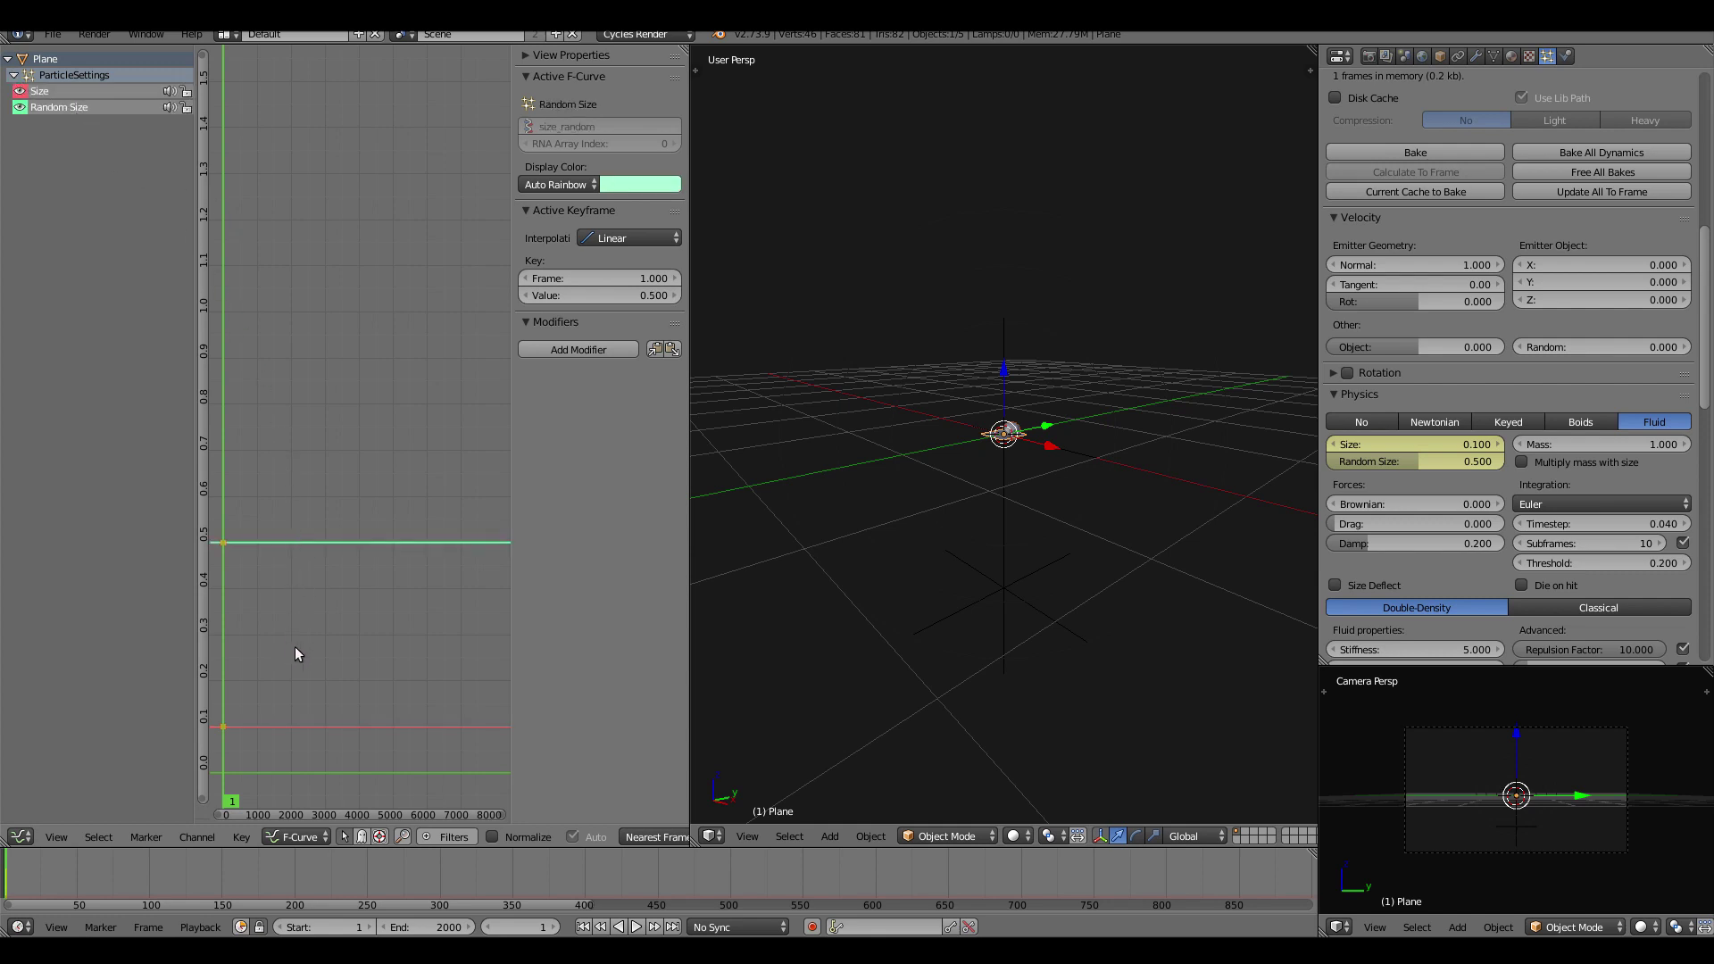
middle_drag(297, 654, 374, 630)
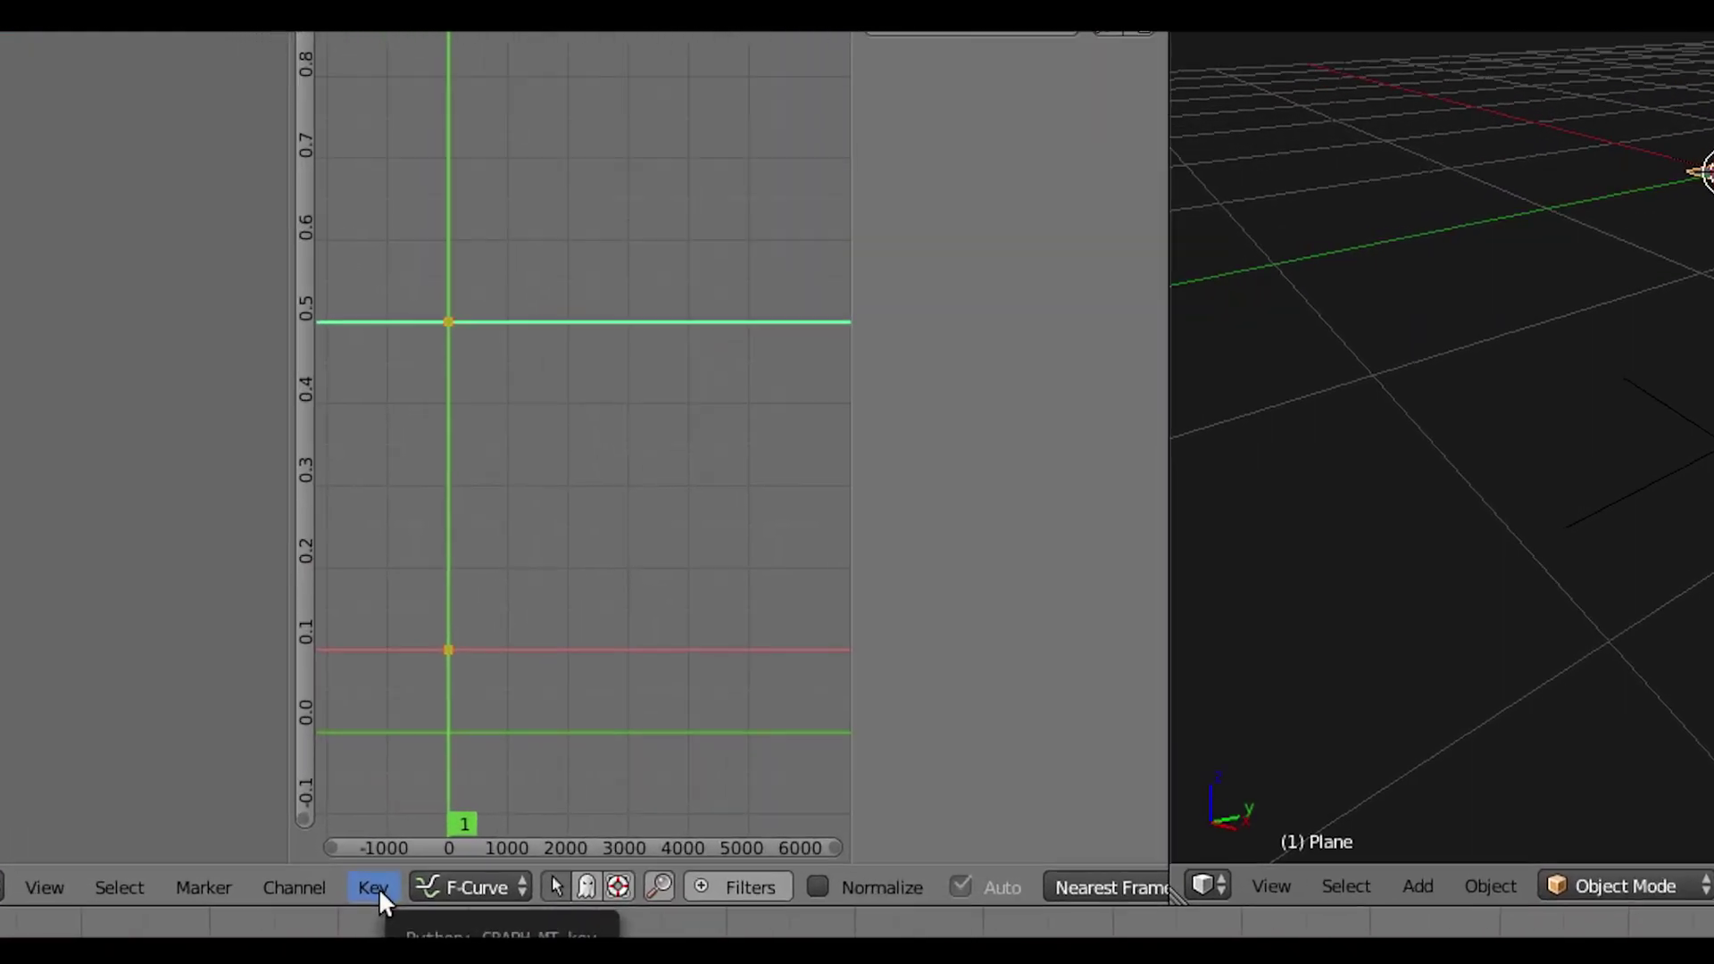
Bake sound onto the Size curves, play to watch the spheres pulse, then return to frame 1.
click(247, 836)
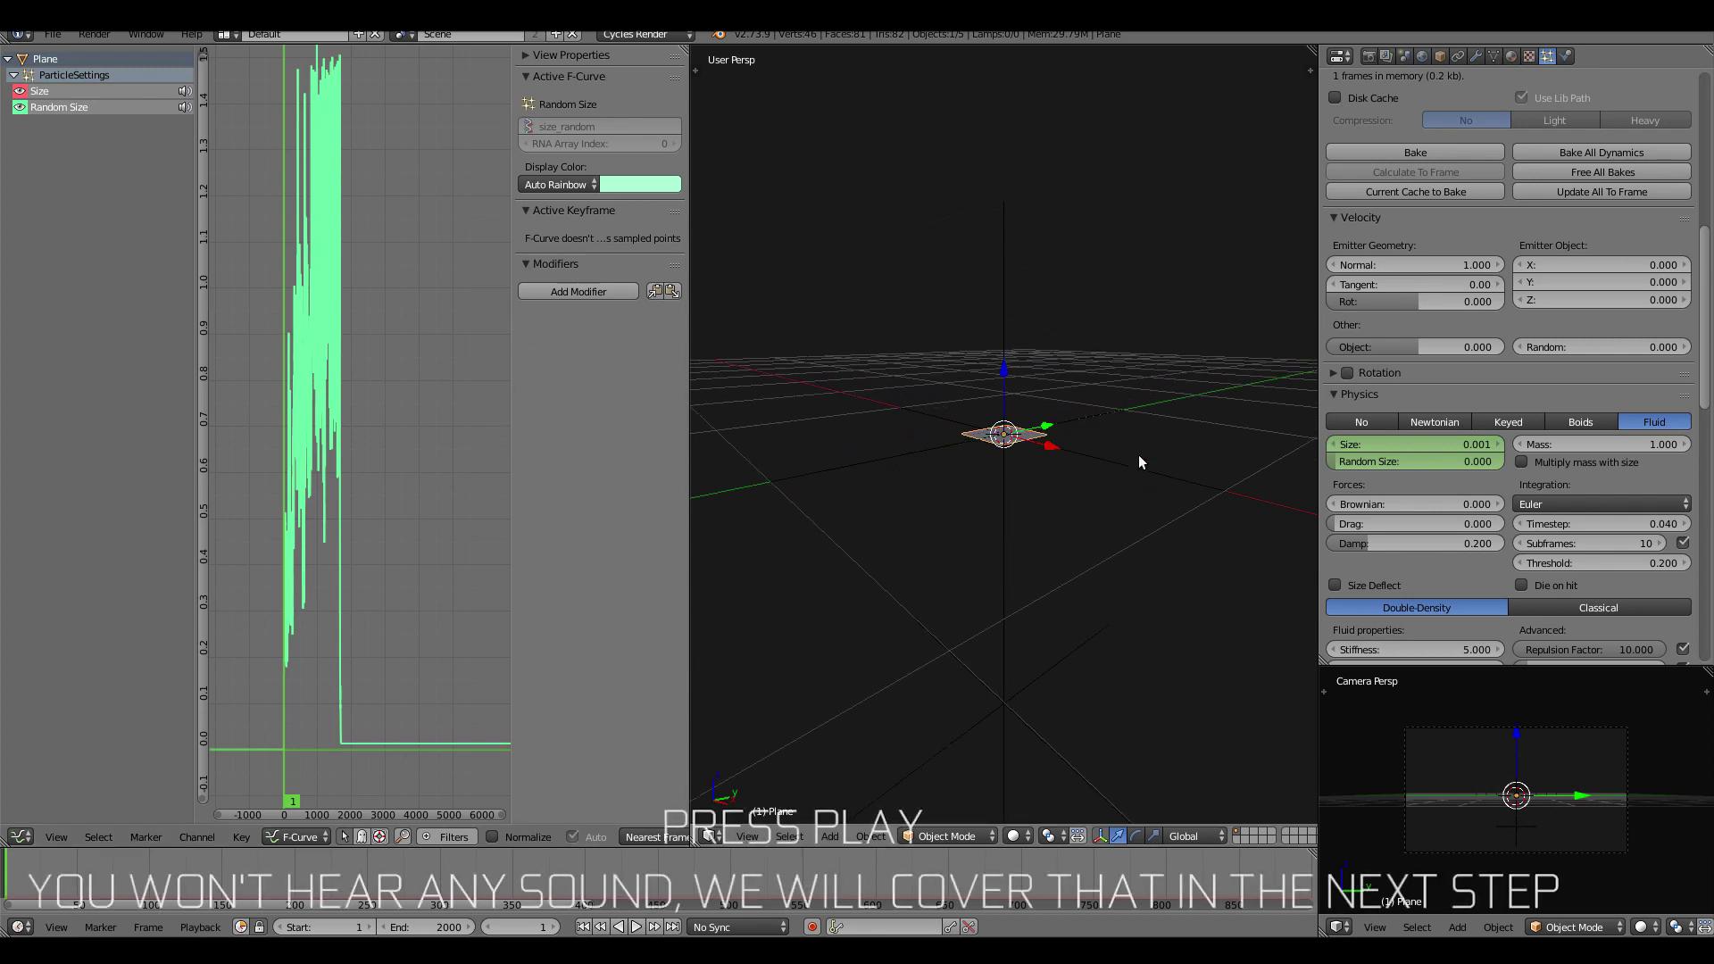
key(alt+a)
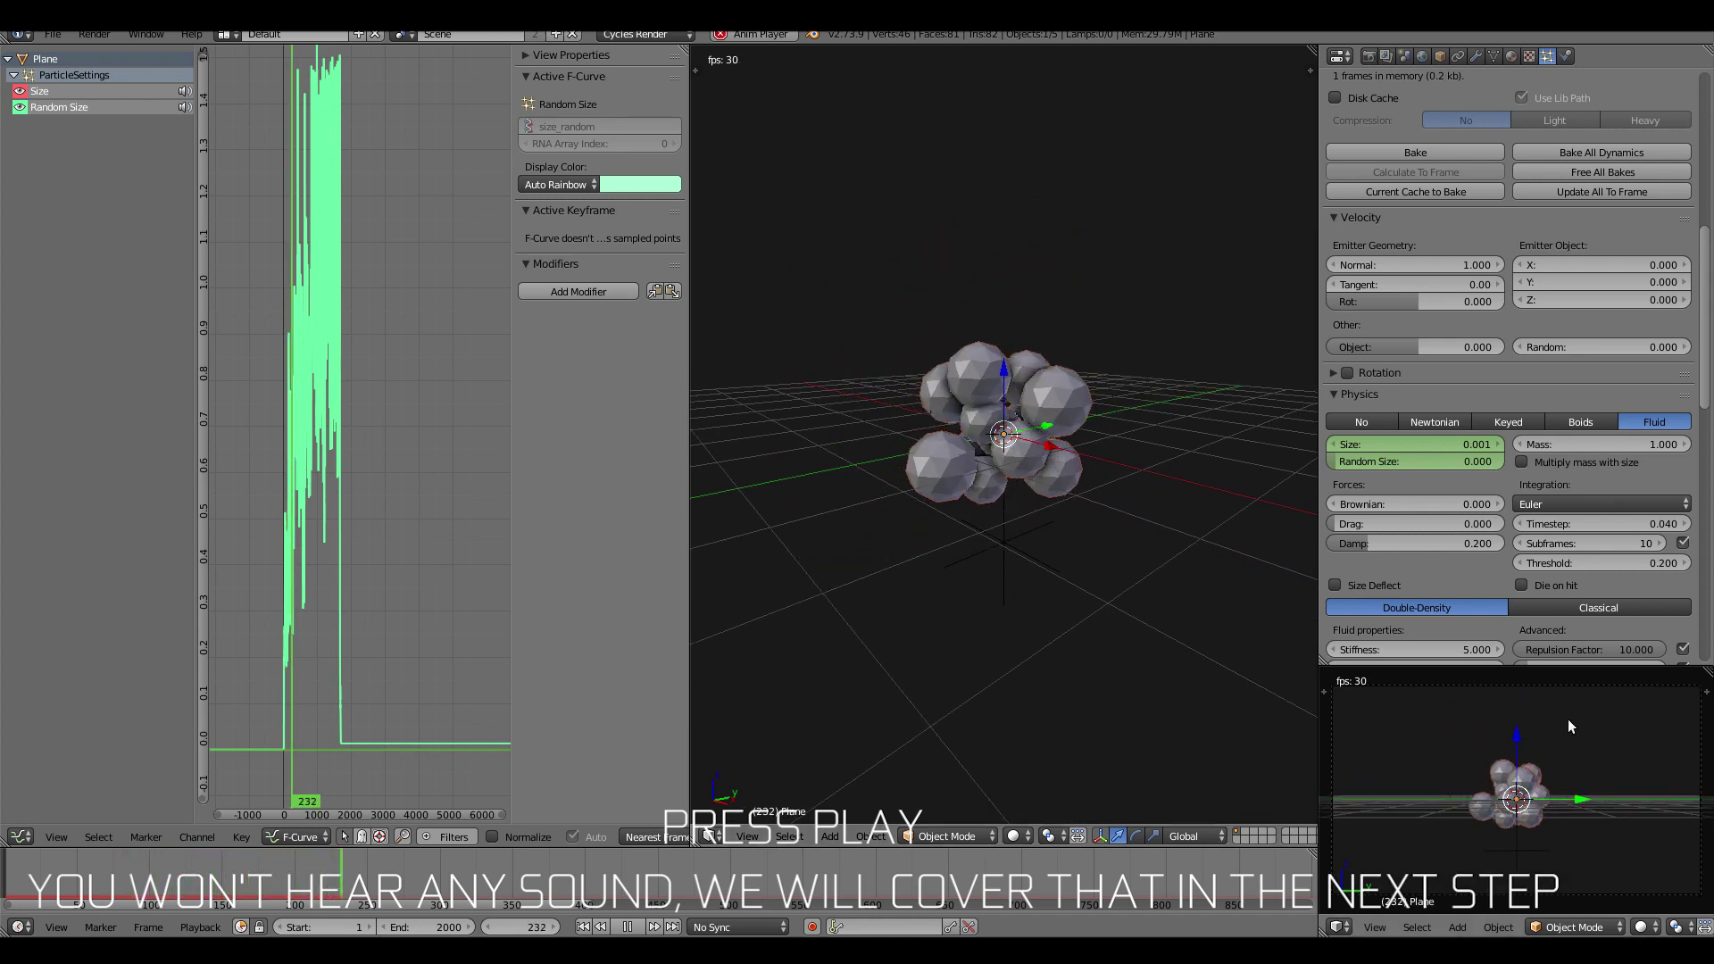
mouse_move(423, 402)
ctrl+middle_down()
mouse_move(423, 517)
mouse_move(425, 425)
ctrl+middle_up()
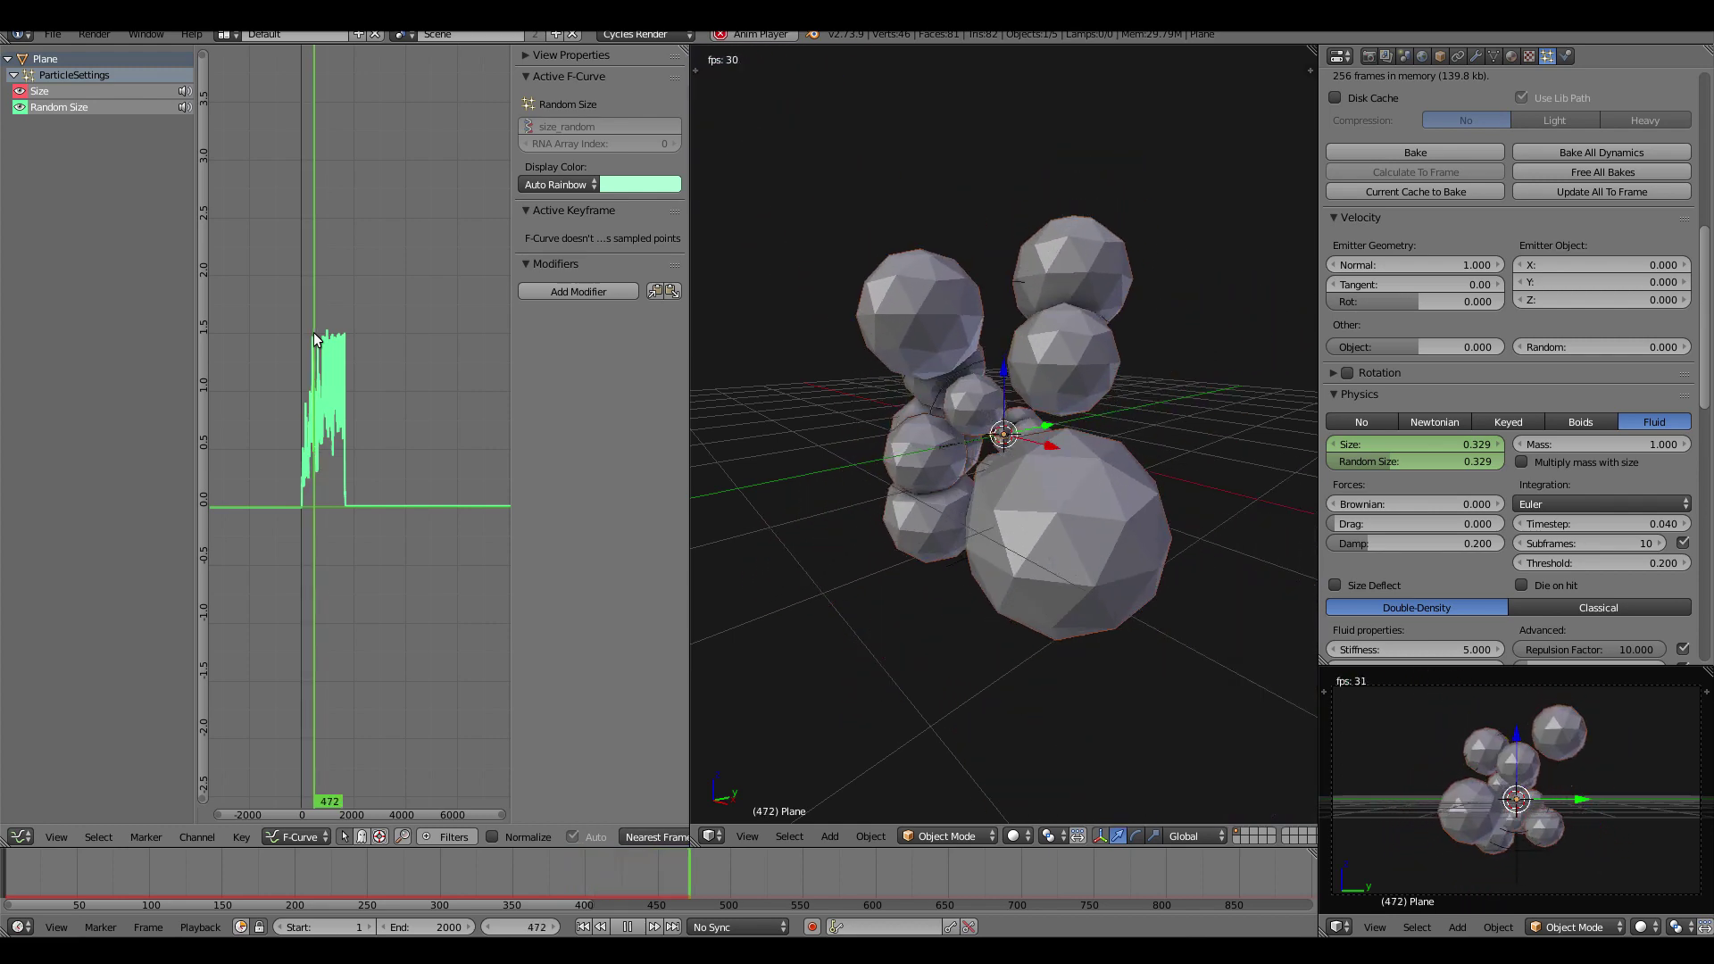
key(alt+a)
key(shift+Left)
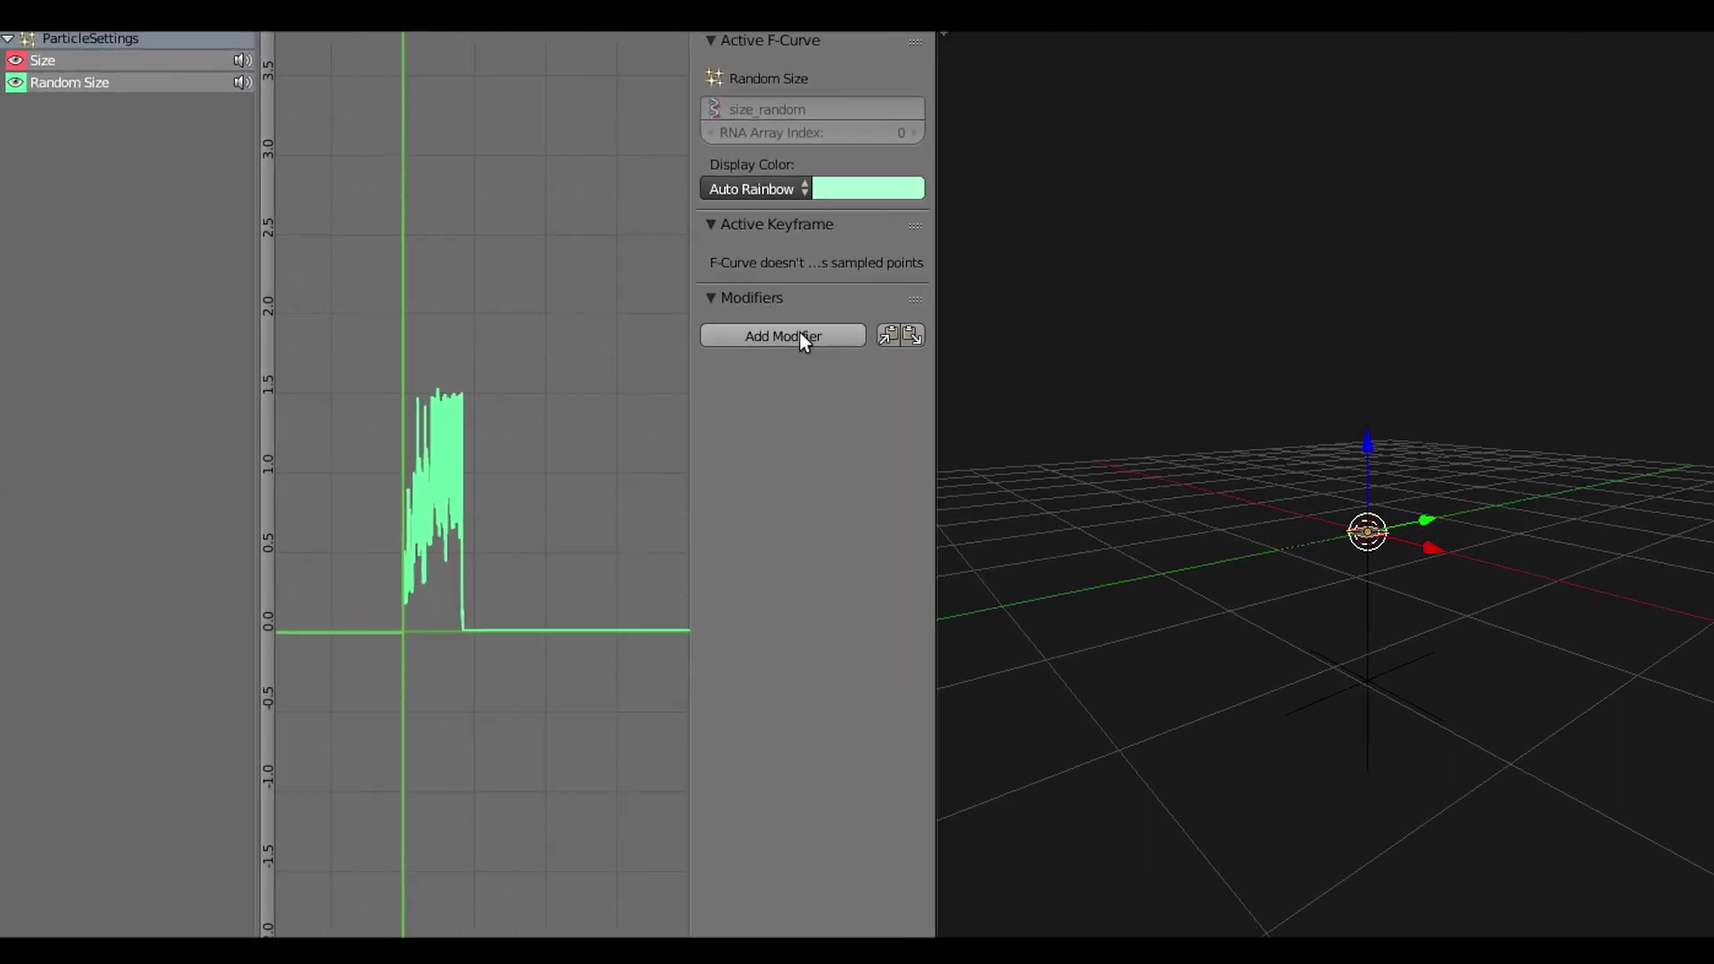
Add a Limits modifier to the Random Size curve clamping values between 0.1 and 1.1.
click(585, 292)
click(890, 359)
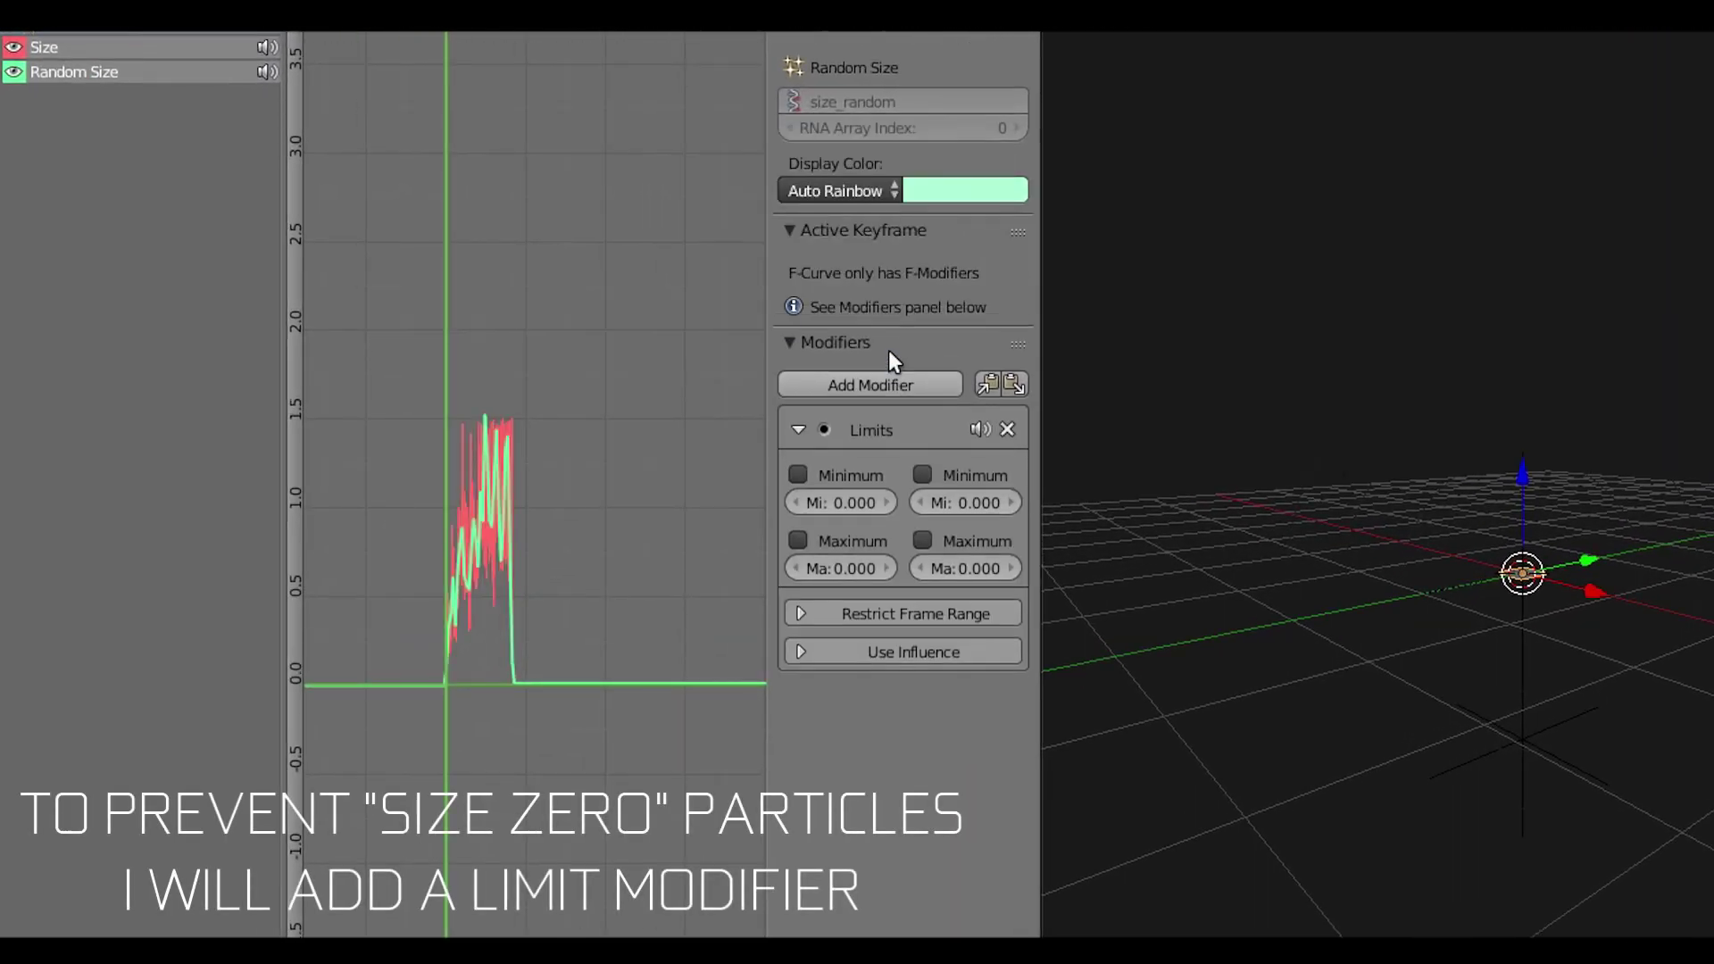
click(923, 544)
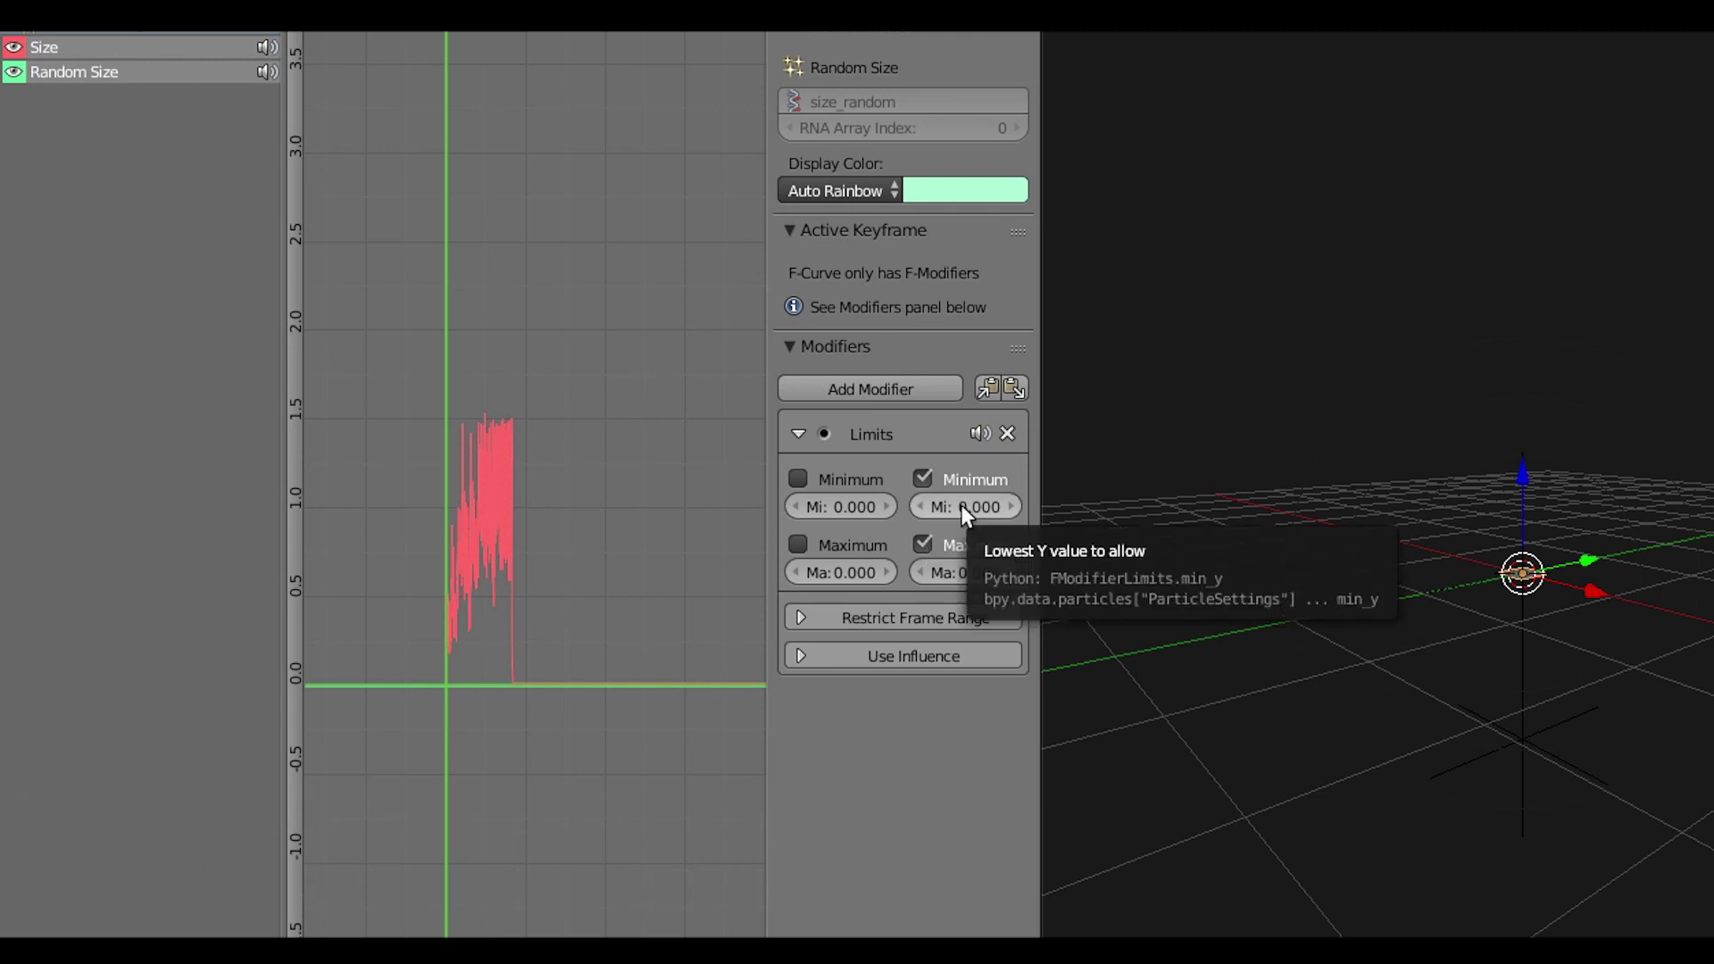
click(961, 505)
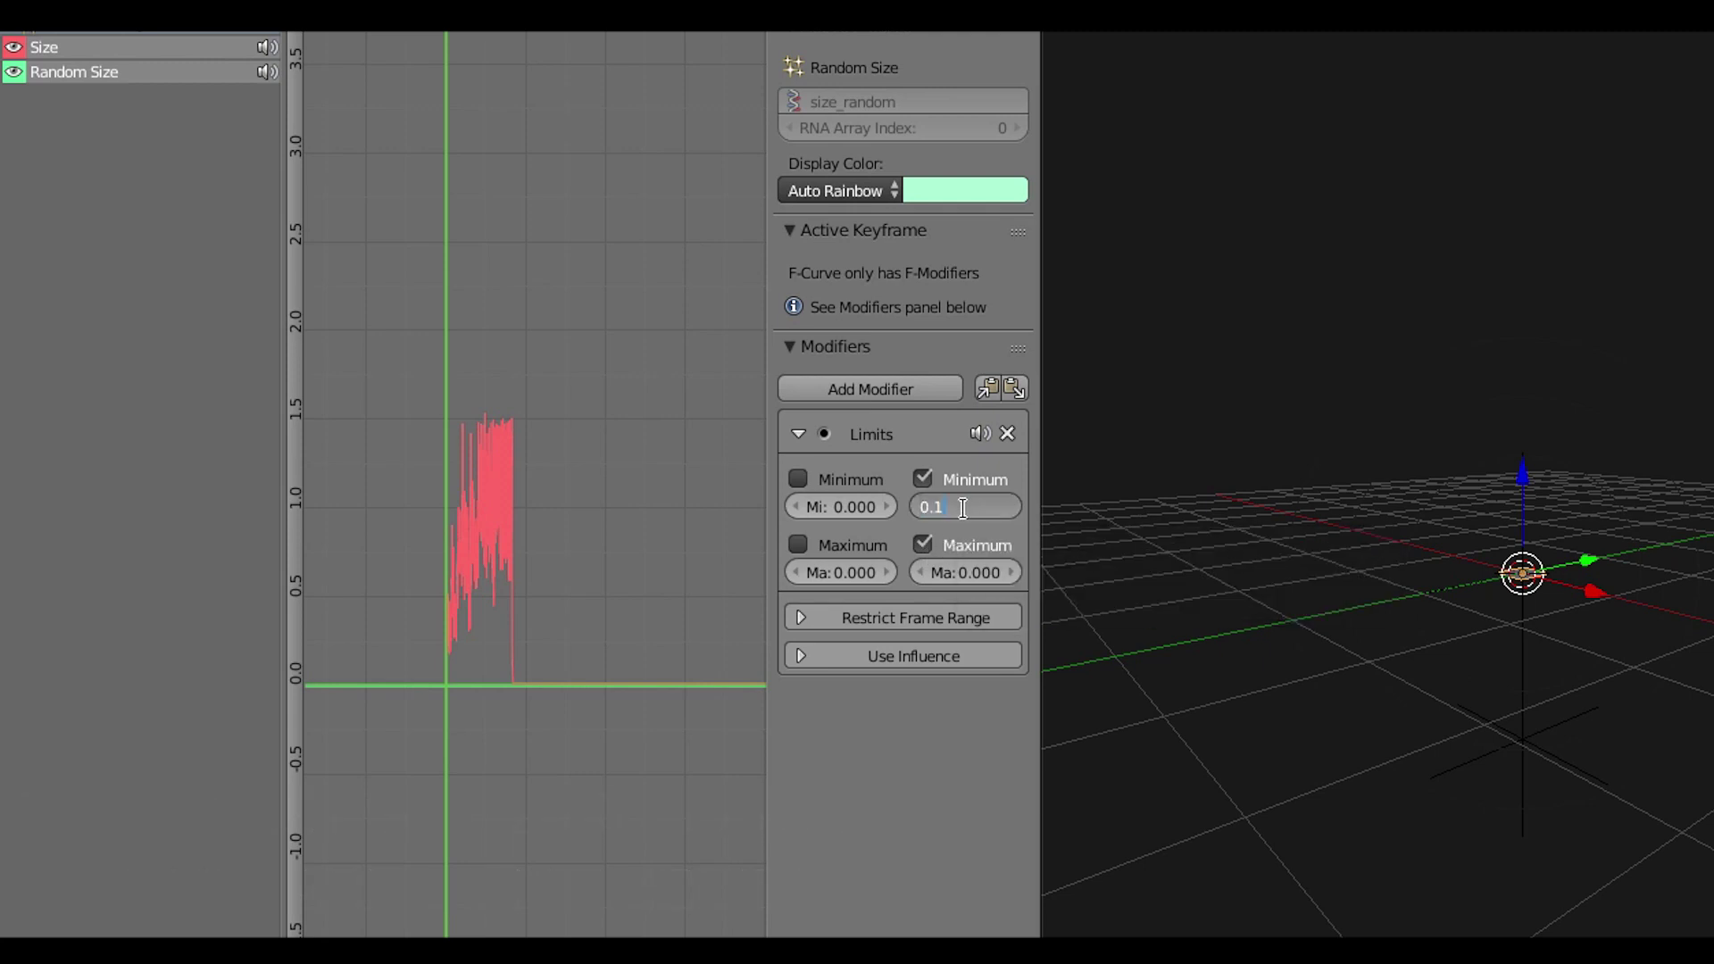
click(958, 572)
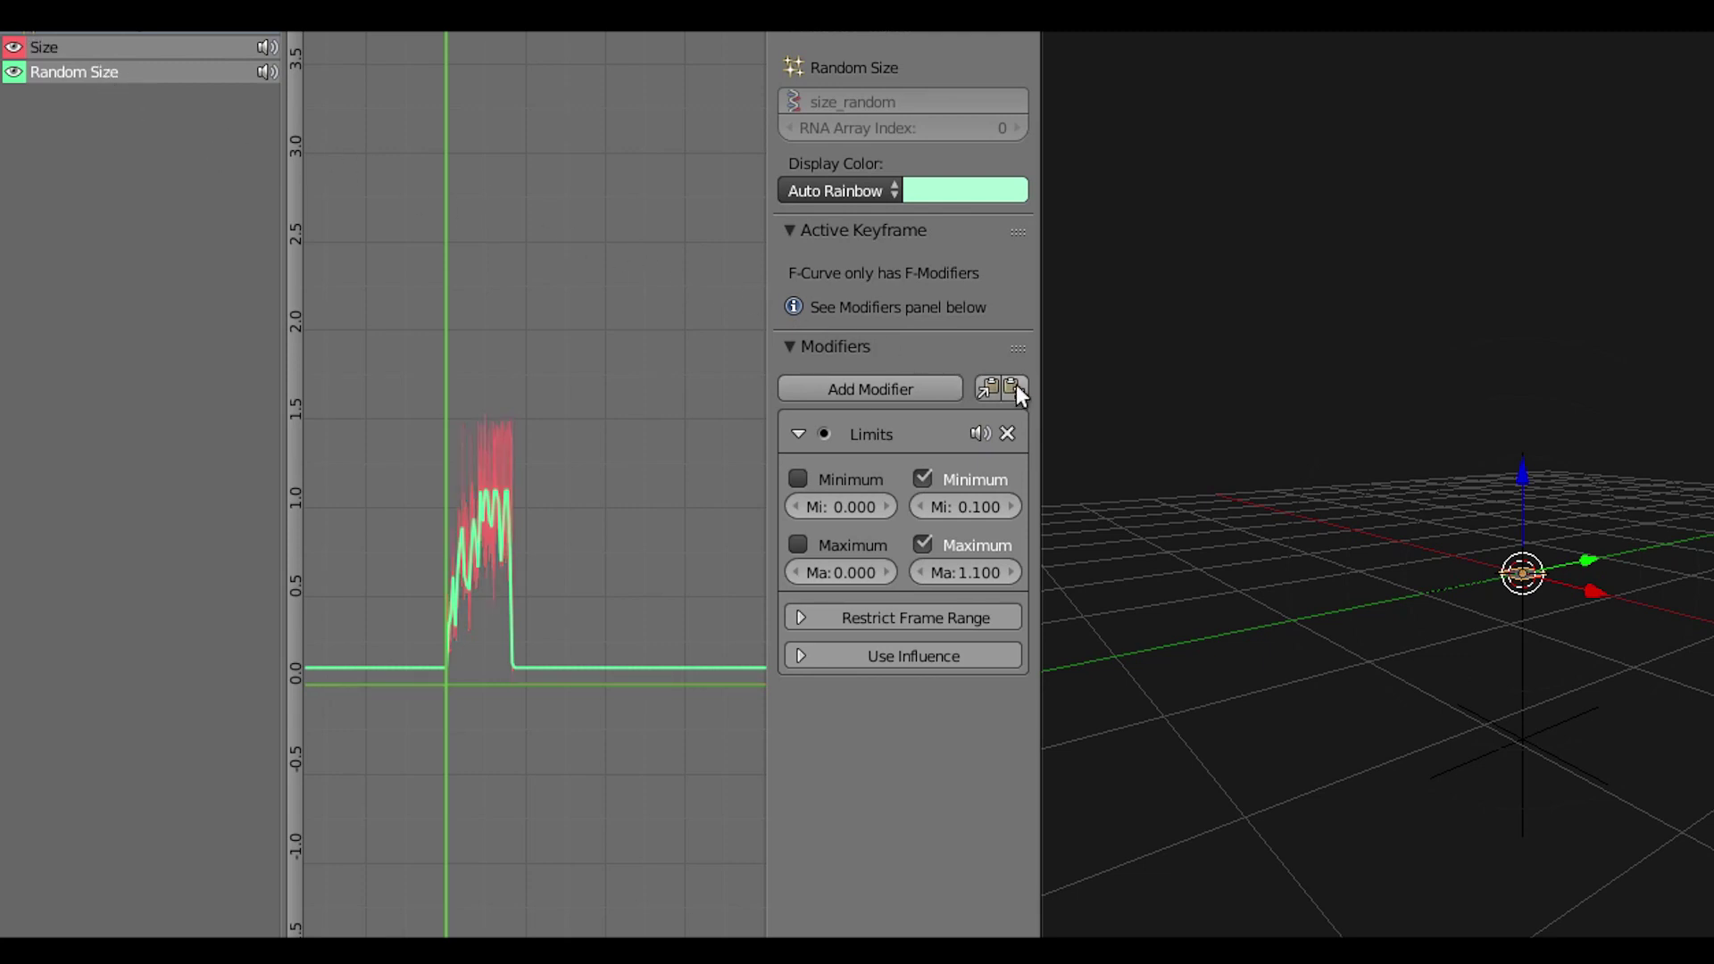
Paste the same Limits modifier onto the Size curve and play the particle animation.
click(162, 45)
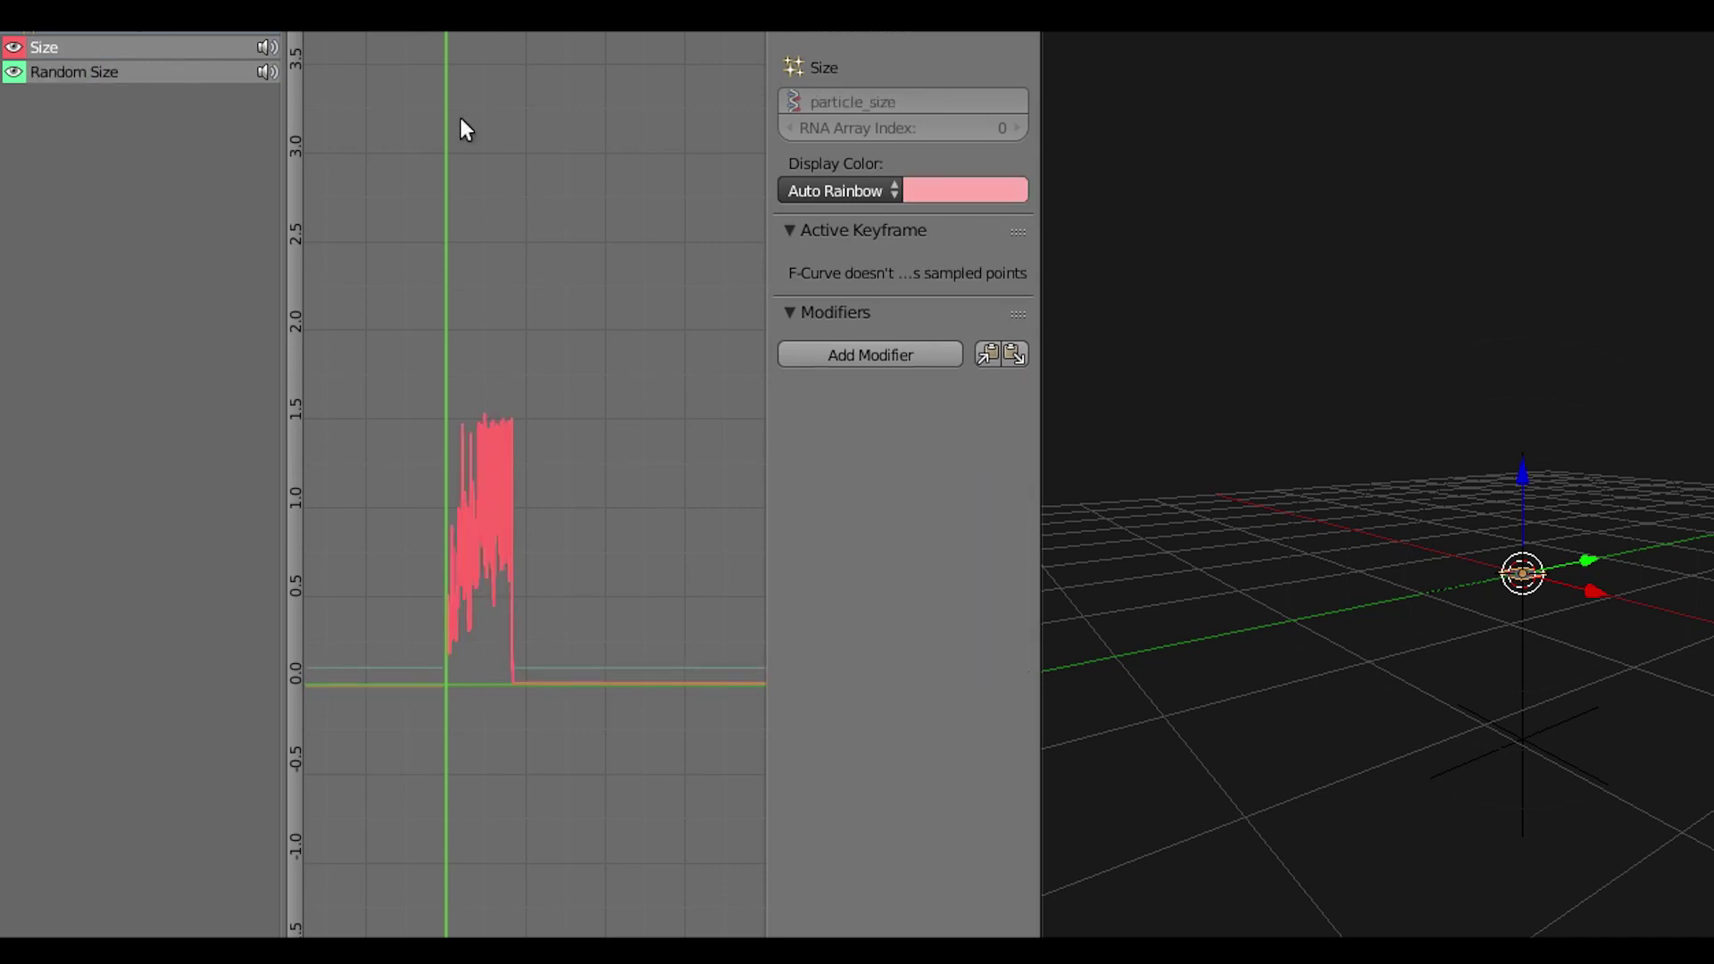
click(1013, 354)
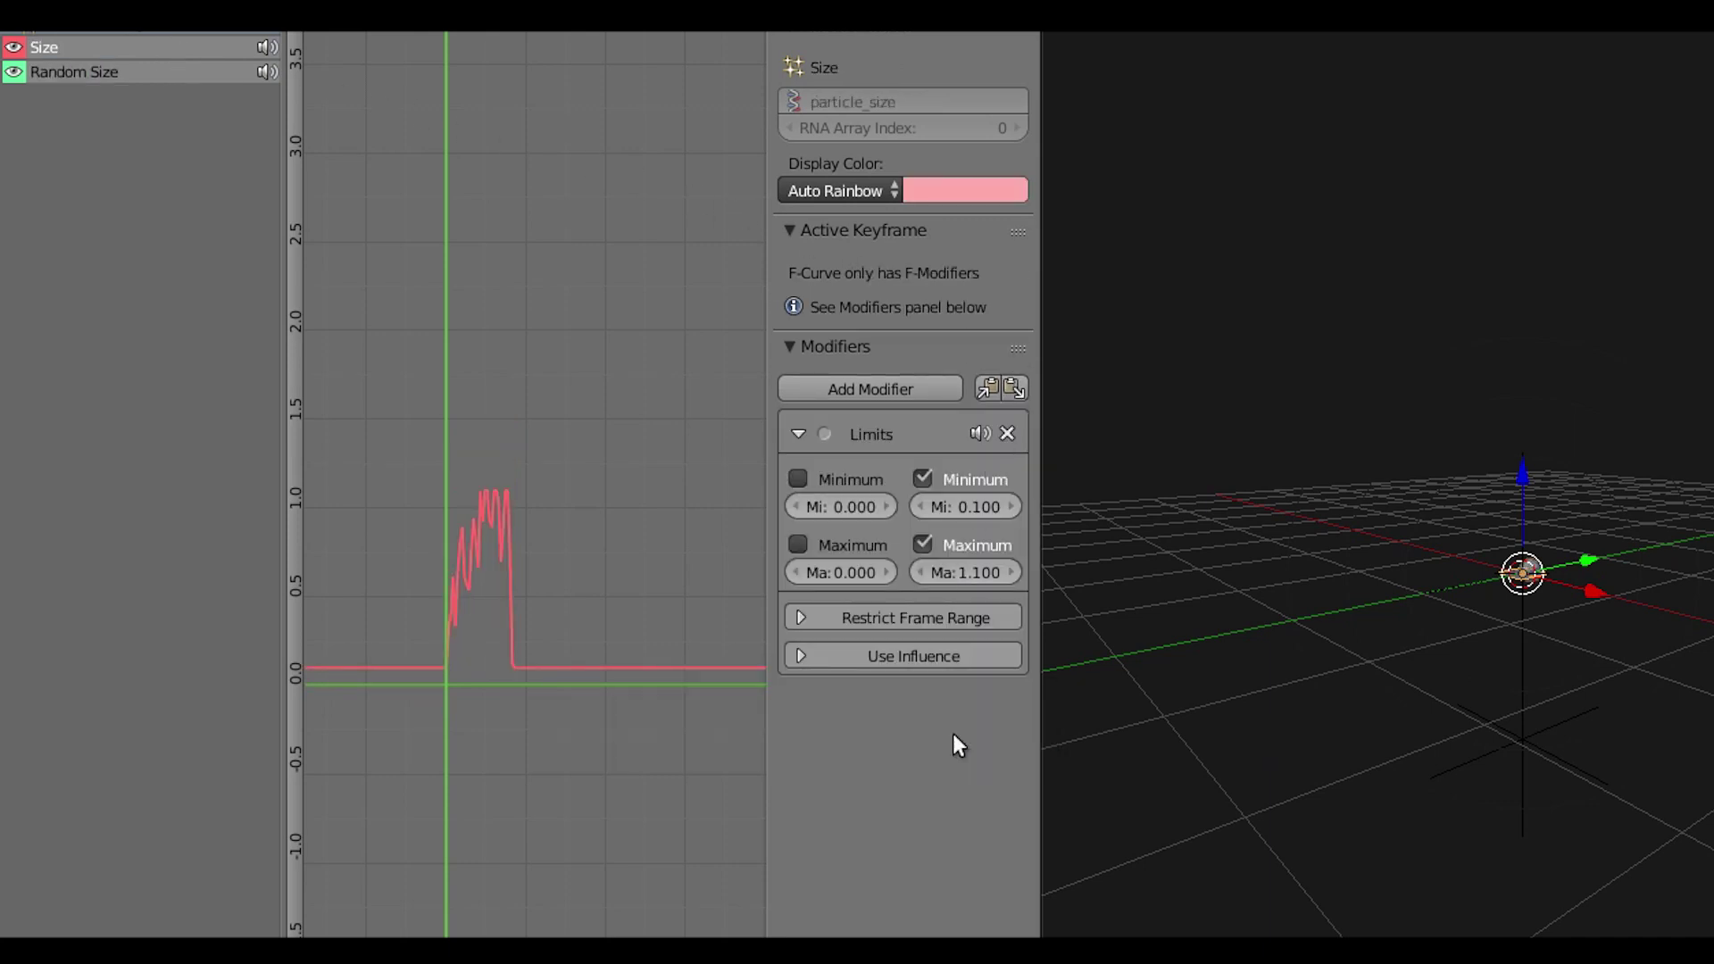
middle_drag(1566, 859, 1584, 593)
key(alt+a)
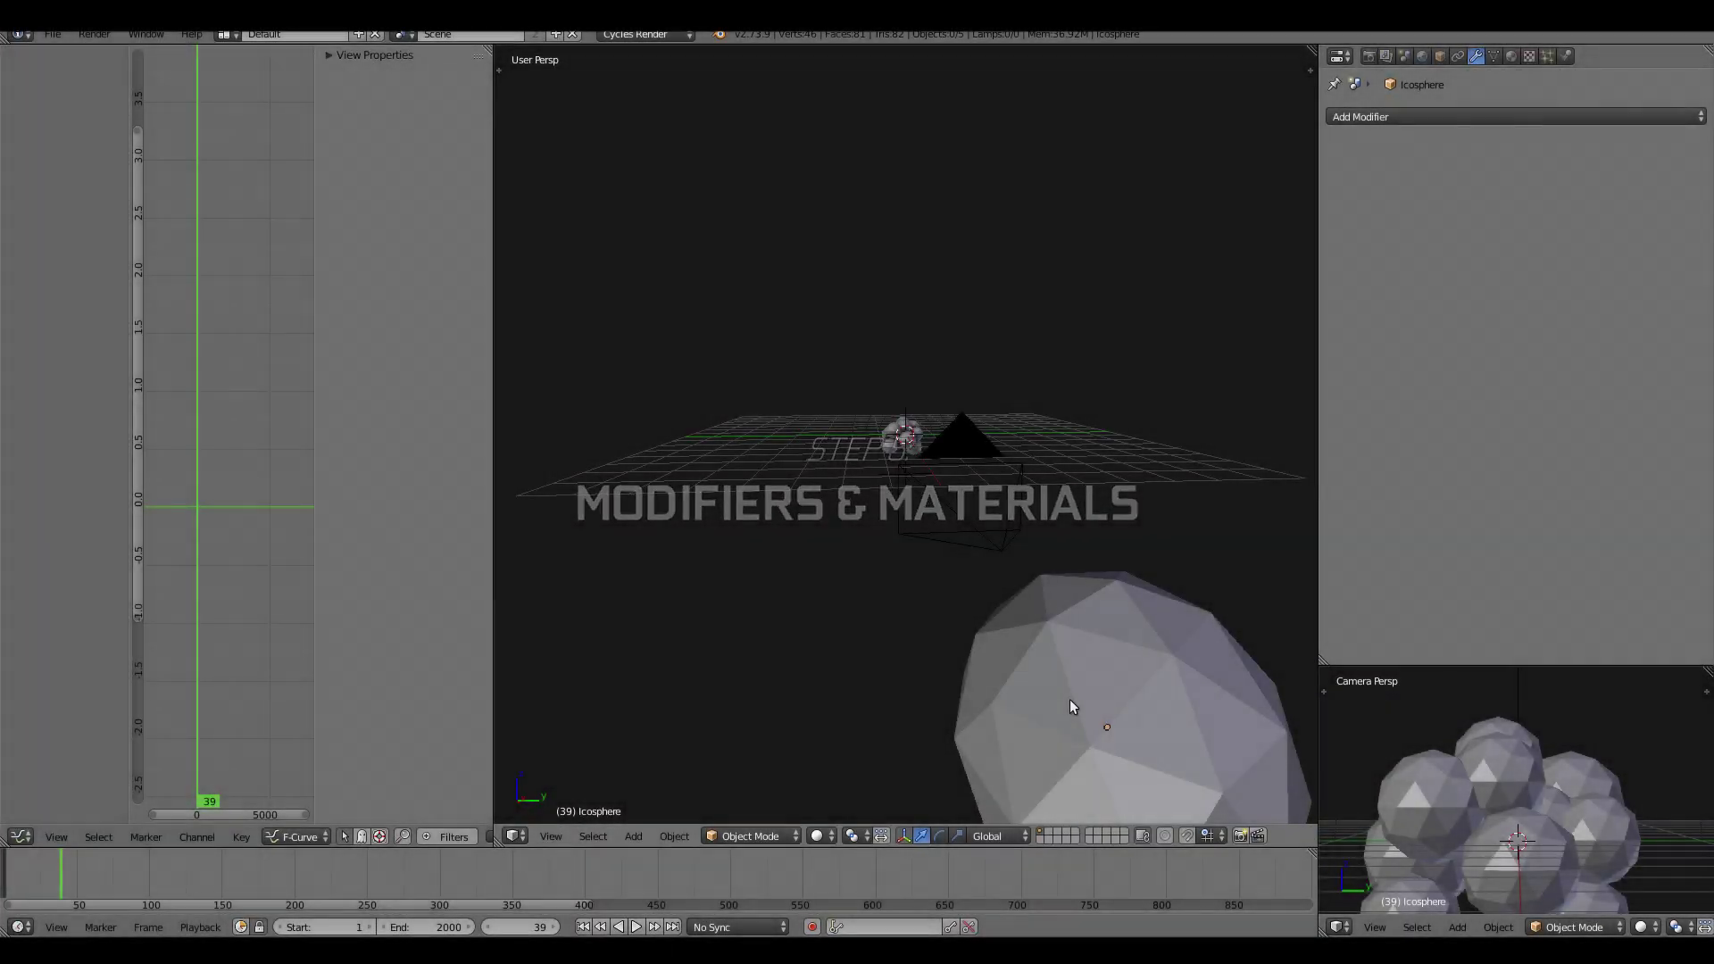
Give the original icosphere a Subdivision Surface with 2 viewport levels and smooth shading.
right_click(1069, 699)
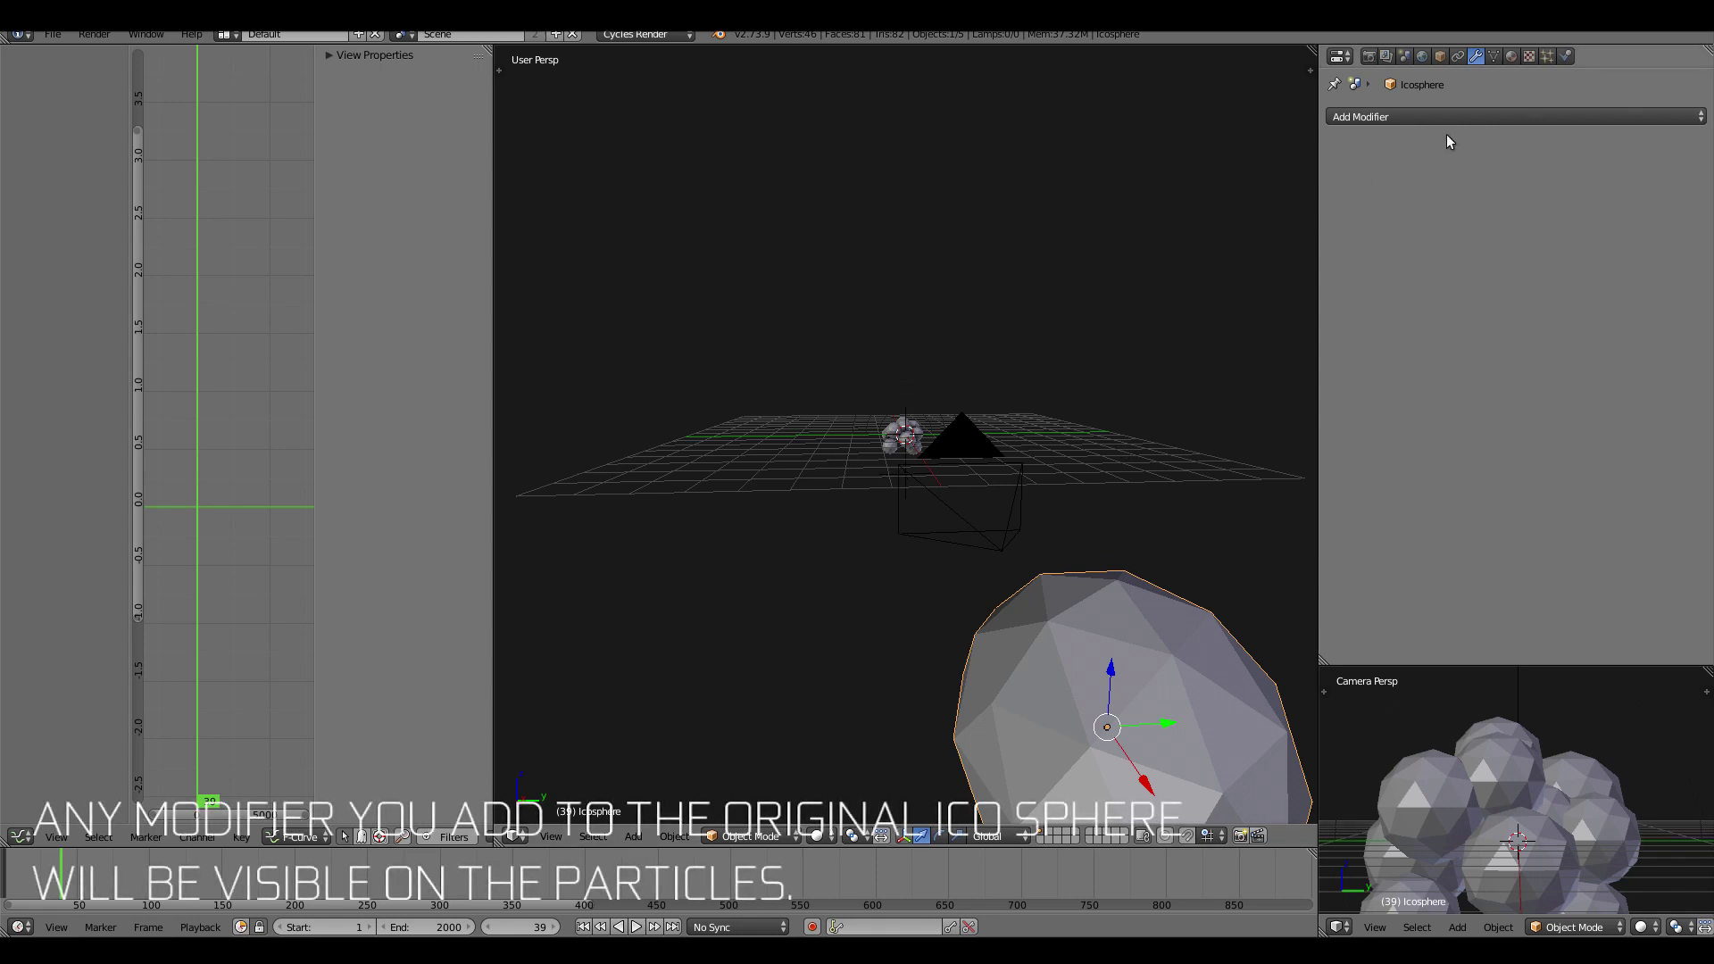
click(1464, 117)
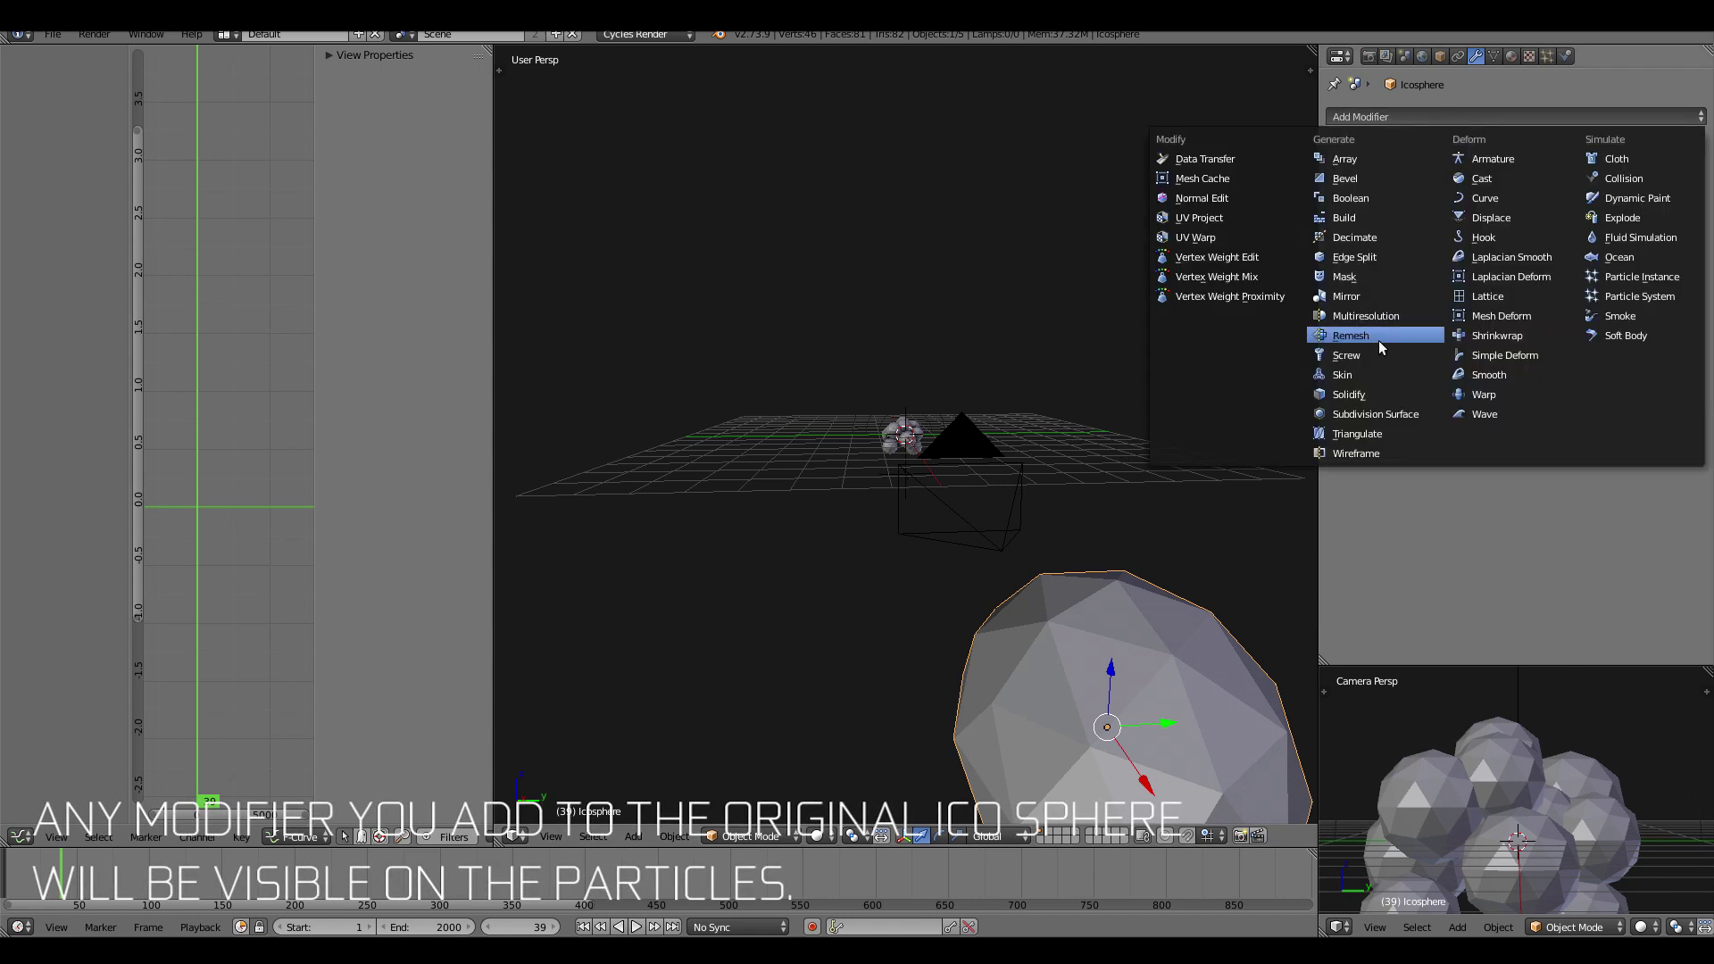
click(1399, 411)
click(1506, 239)
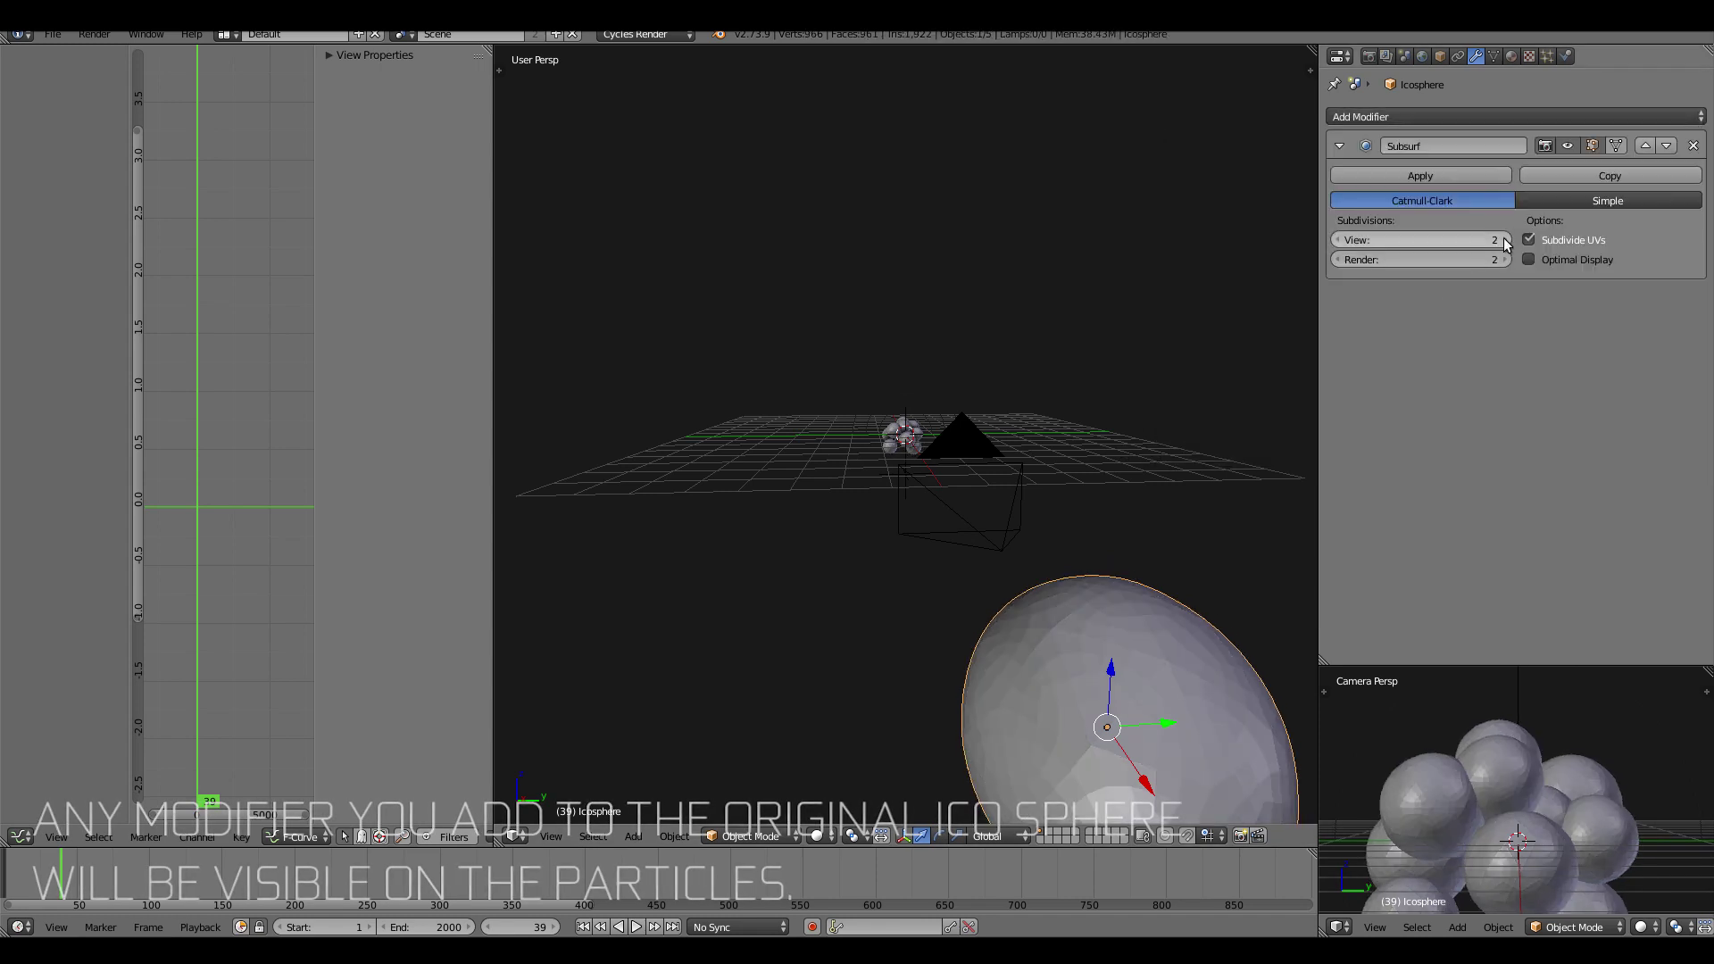
key(t)
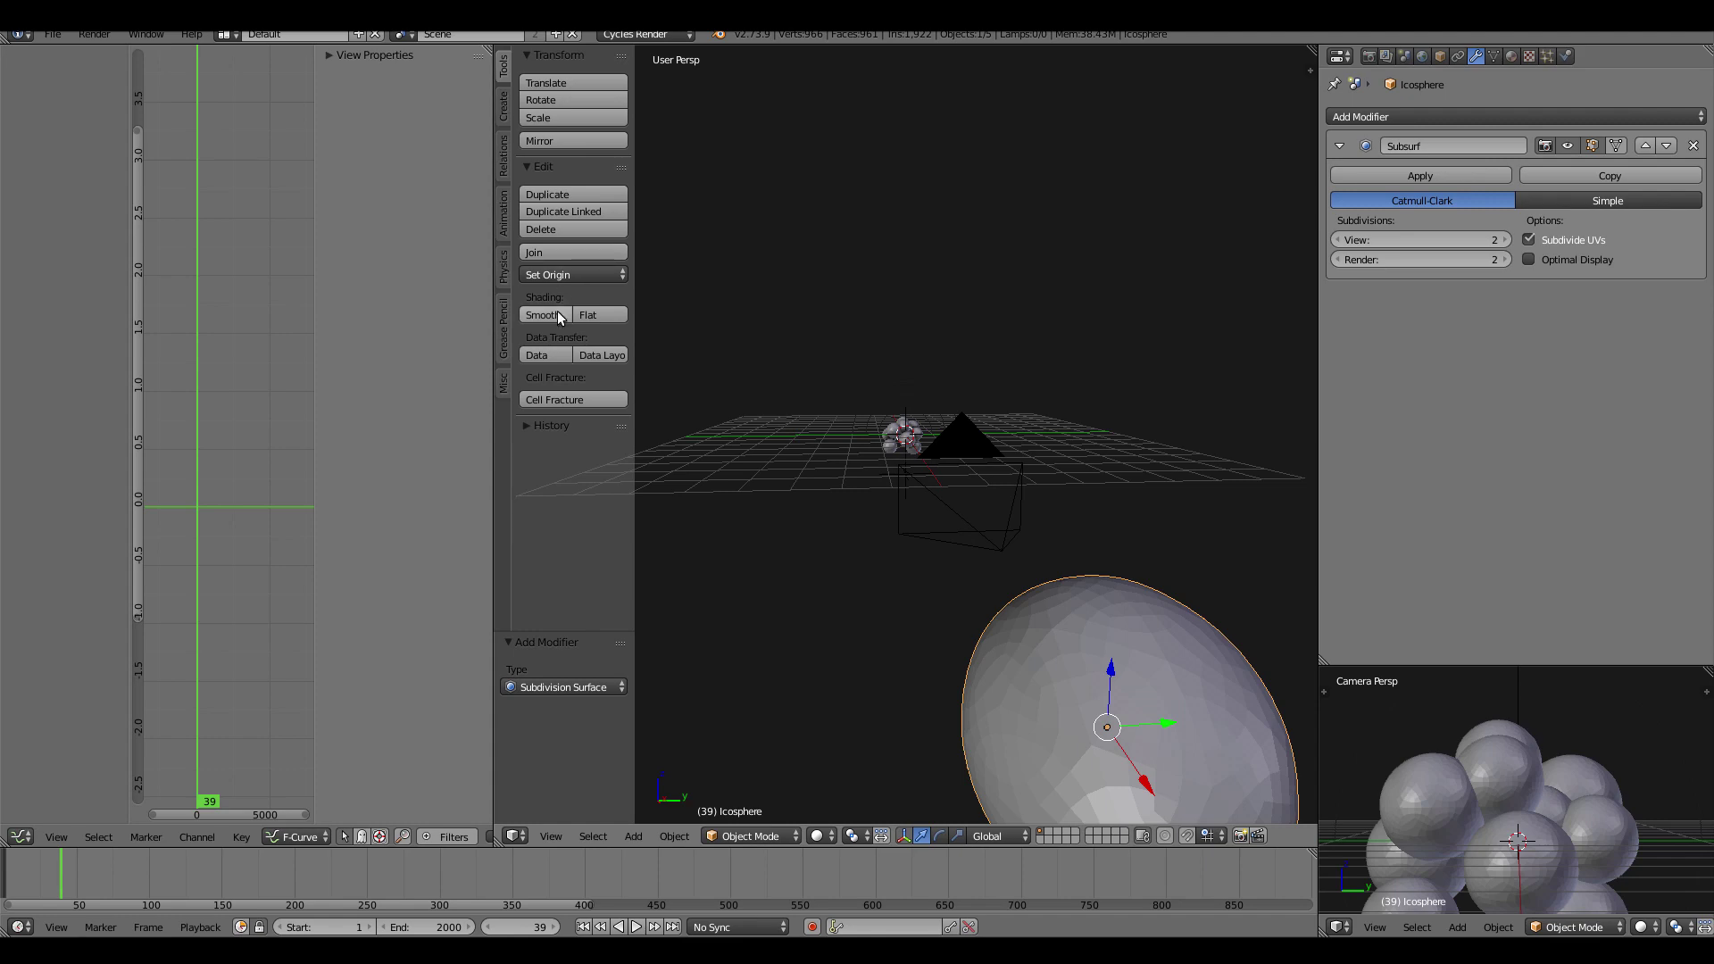
click(555, 313)
Add a Particle Info node at the left of the BallMat node tree.
key(t)
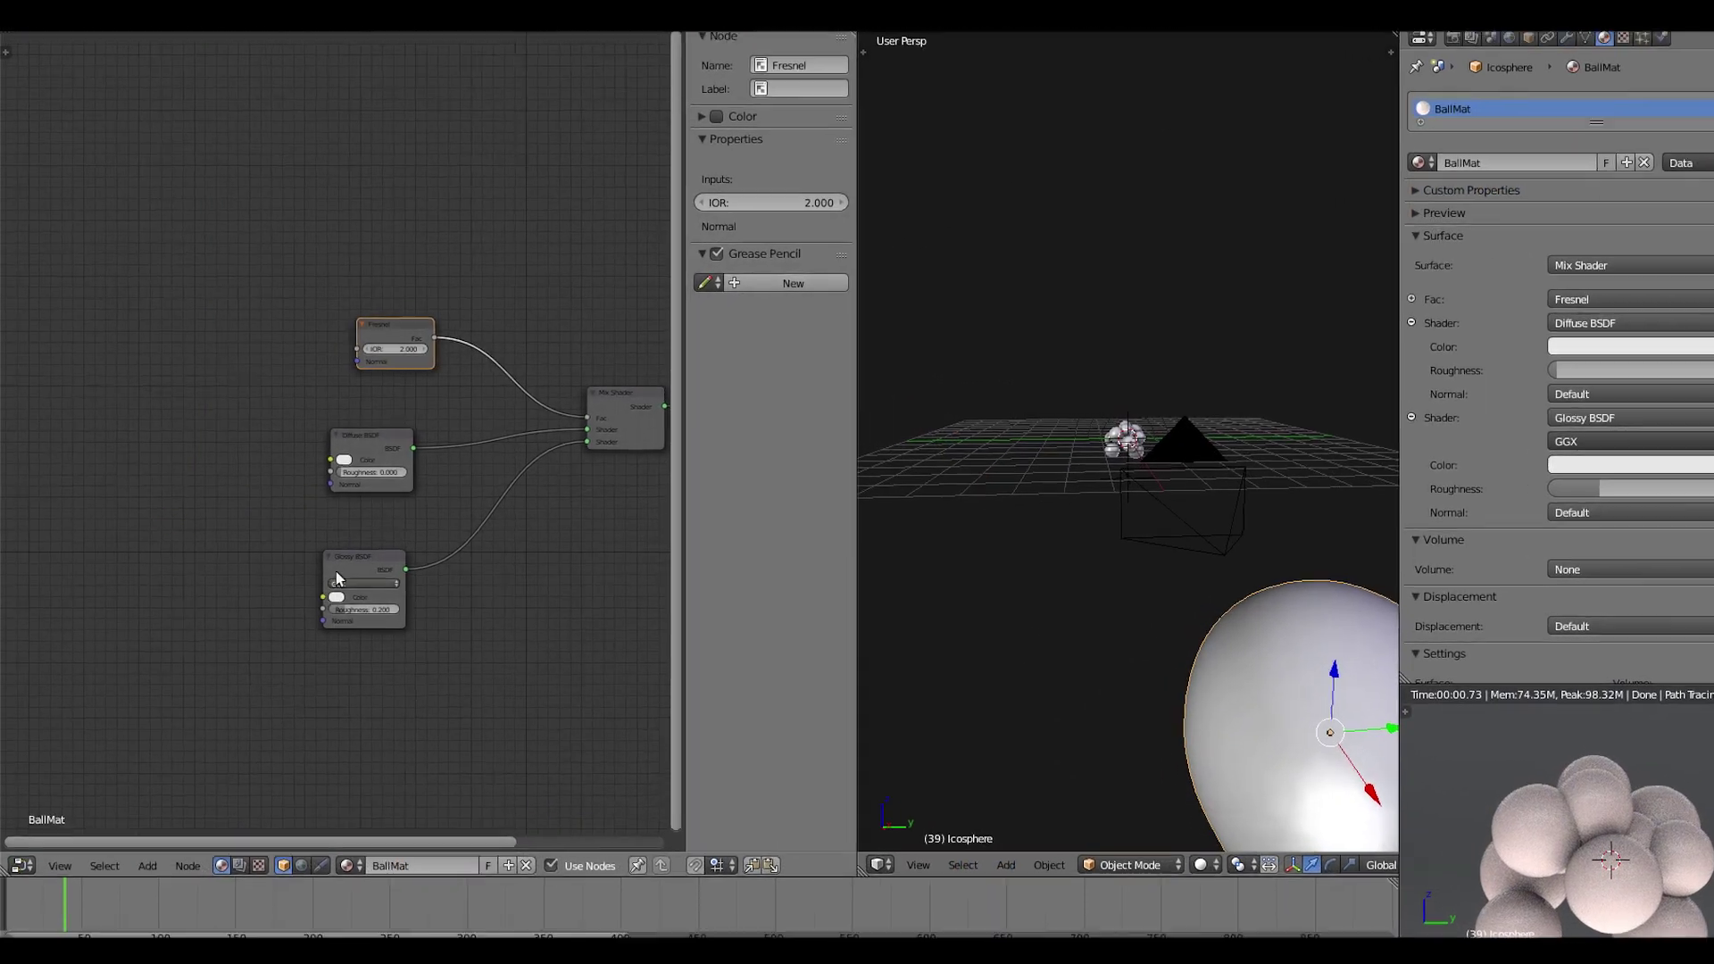
click(335, 578)
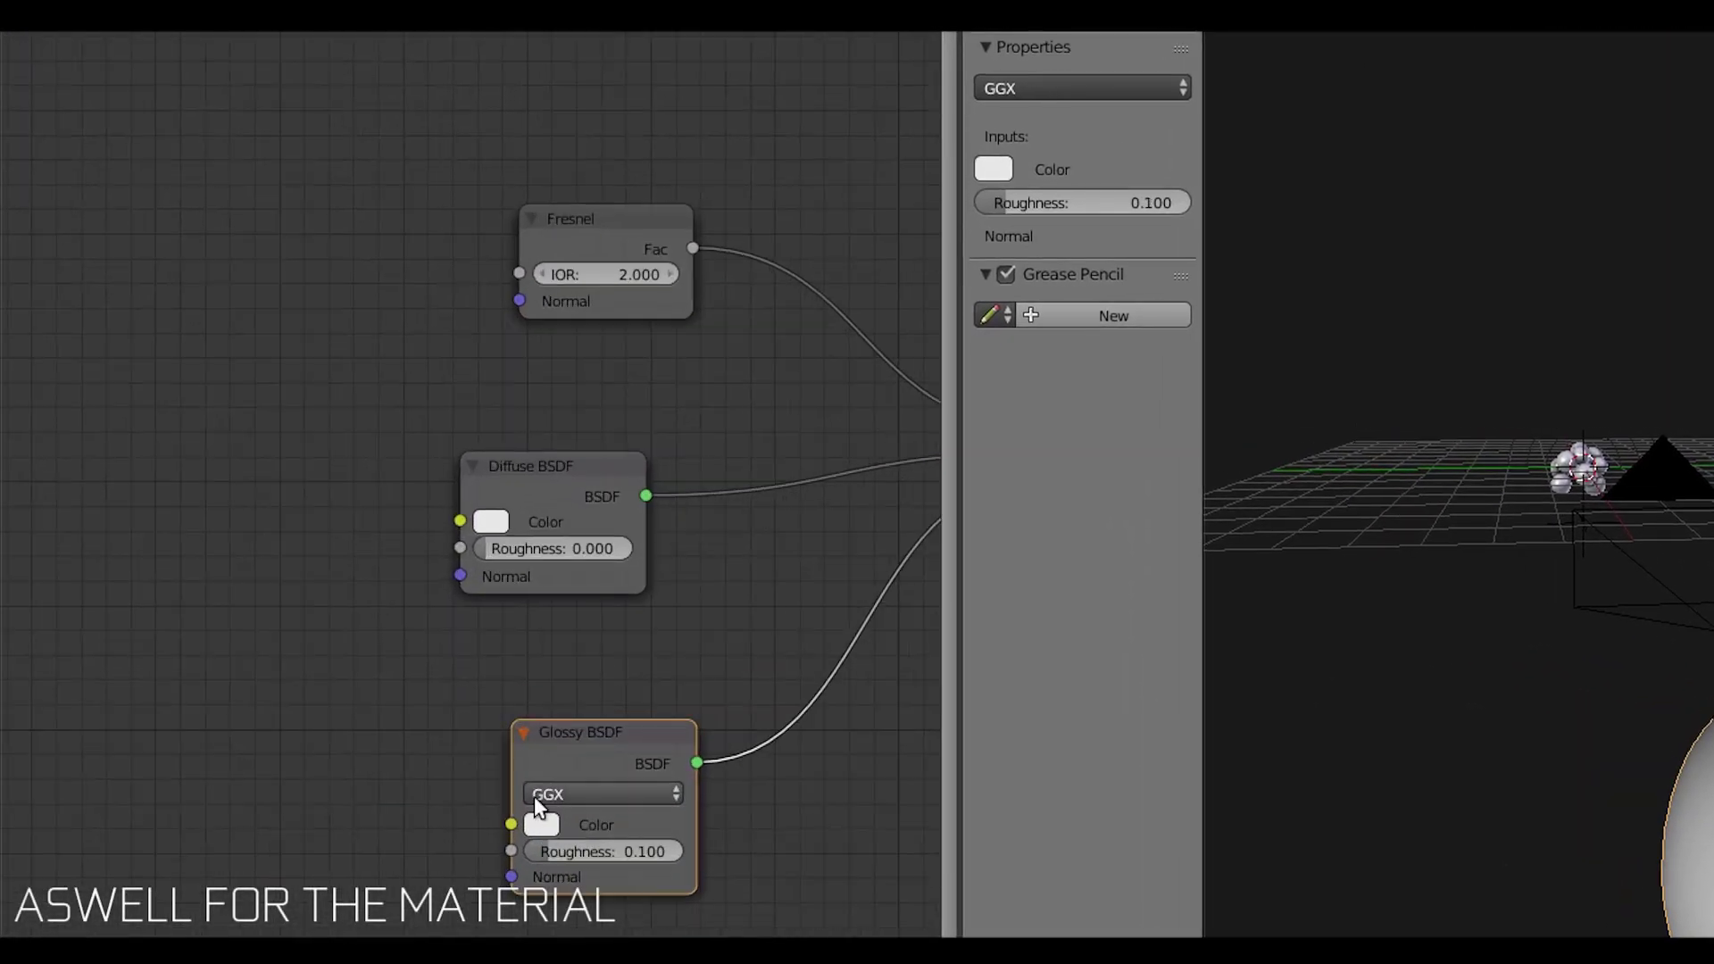
key(shift+a)
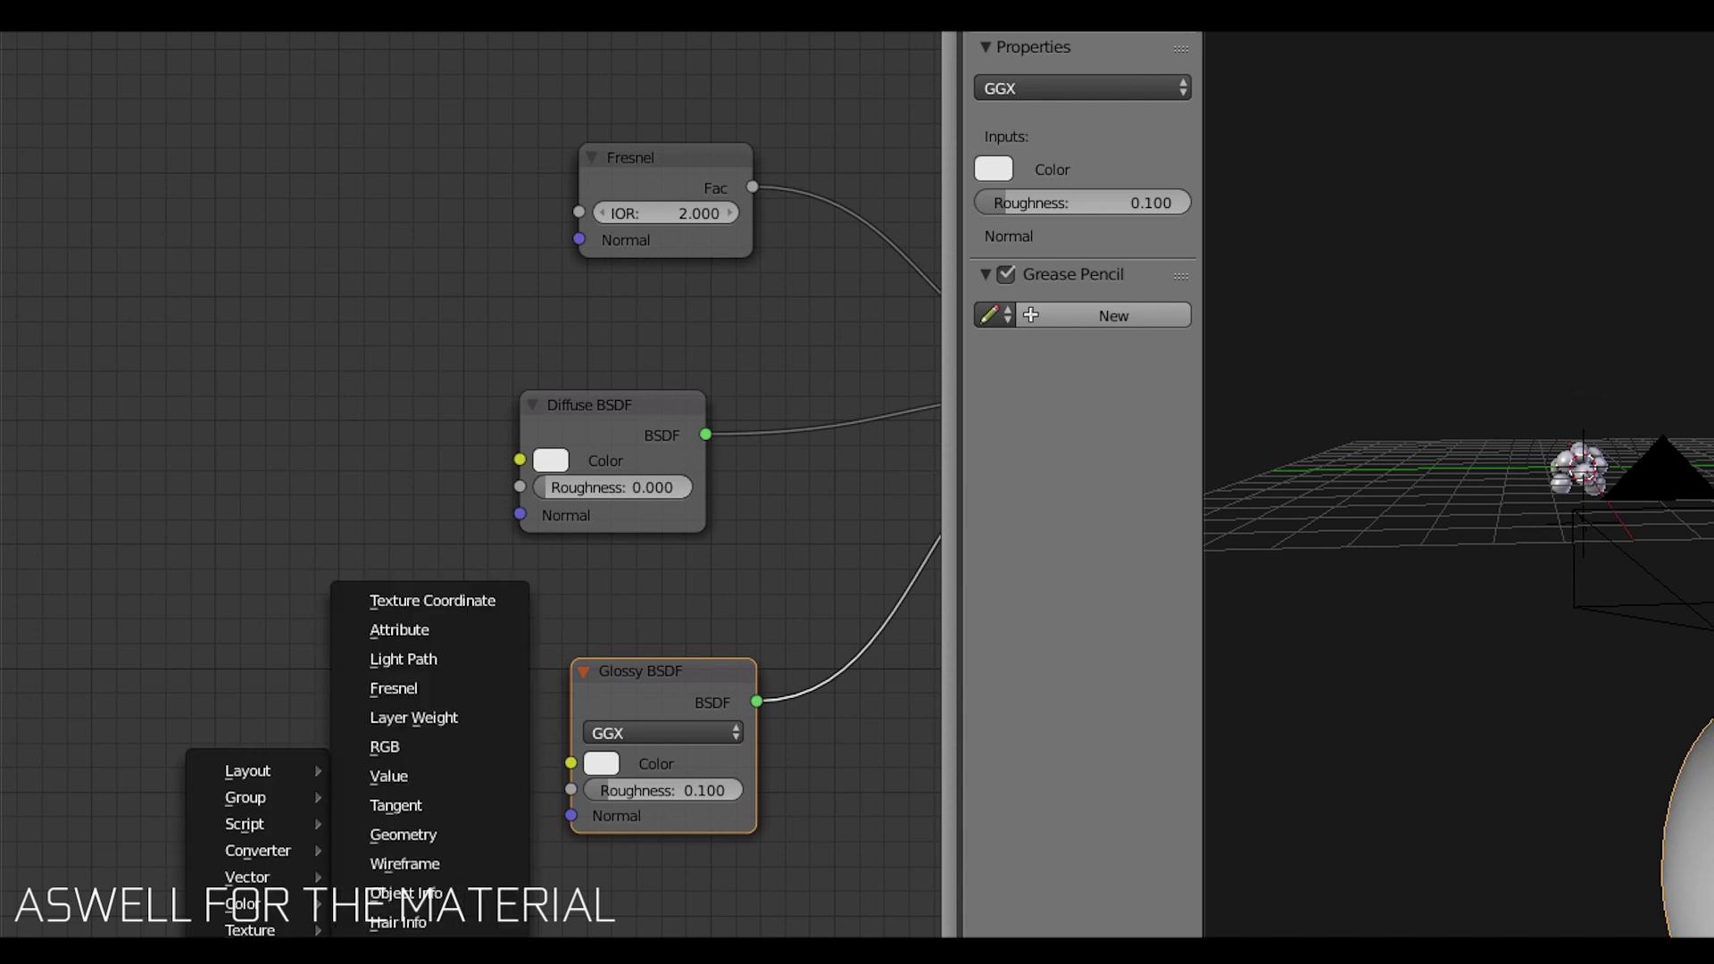
click(404, 948)
scroll(375, 650, down, 3)
scroll(394, 436, up, 2)
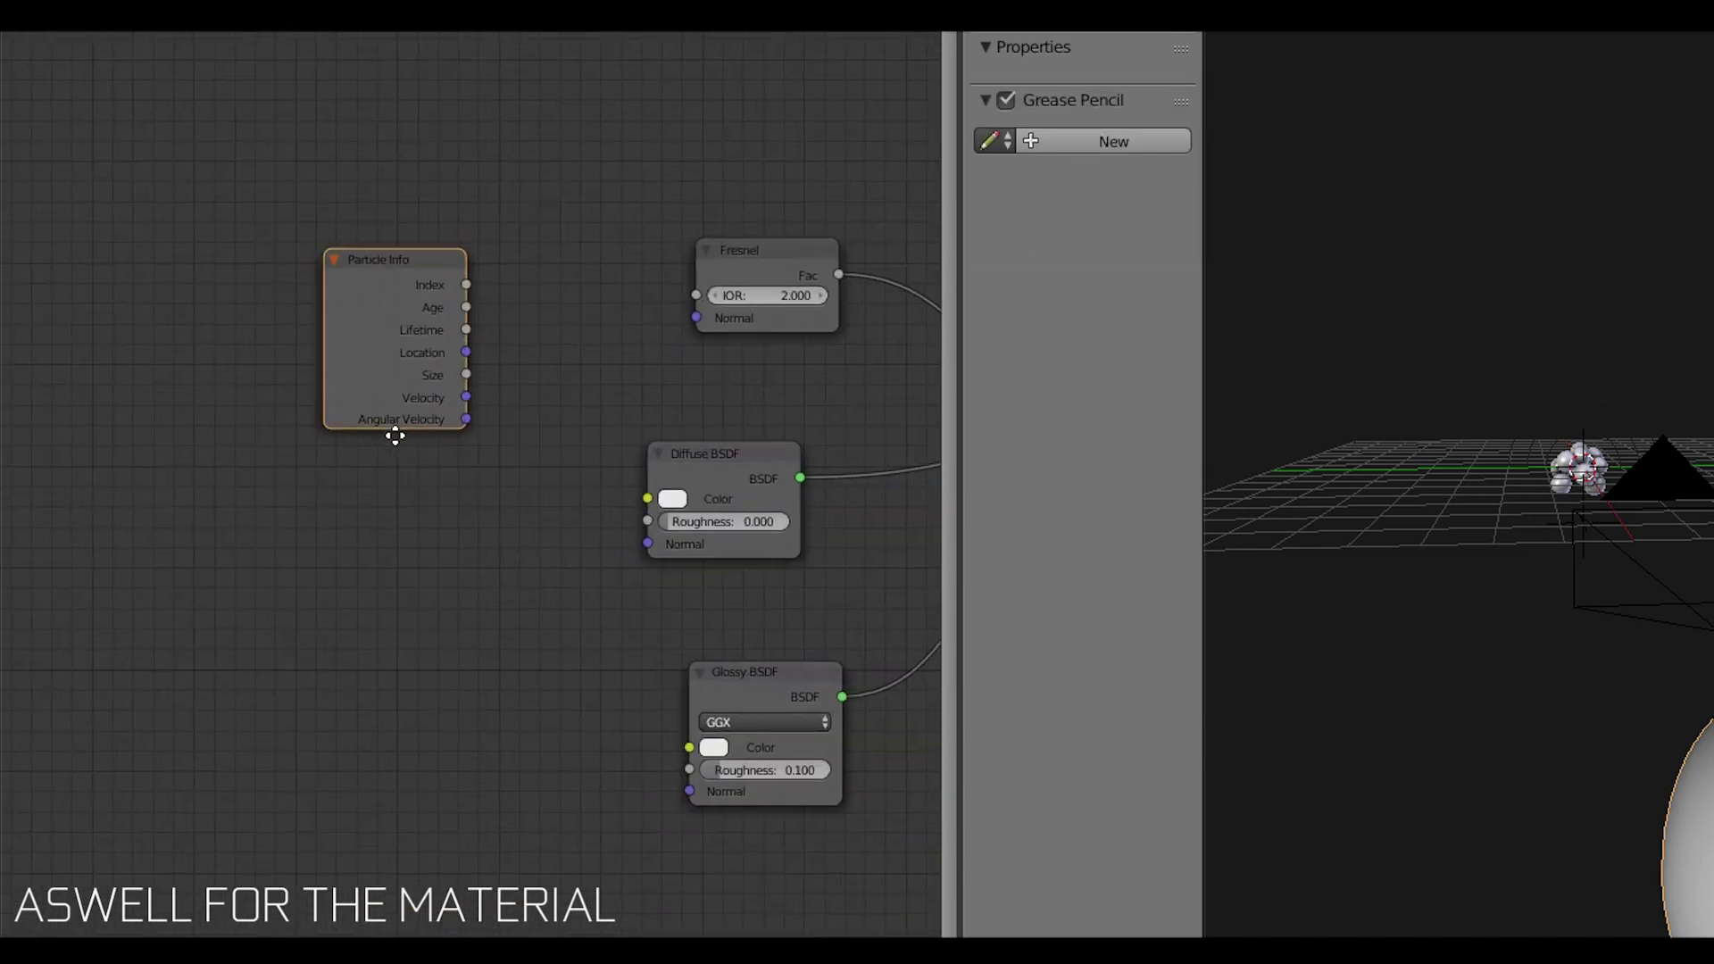
click(125, 598)
Insert a ColorRamp before the Diffuse BSDF, driven by particle Size, with black stop at 0.1.
key(shift+a)
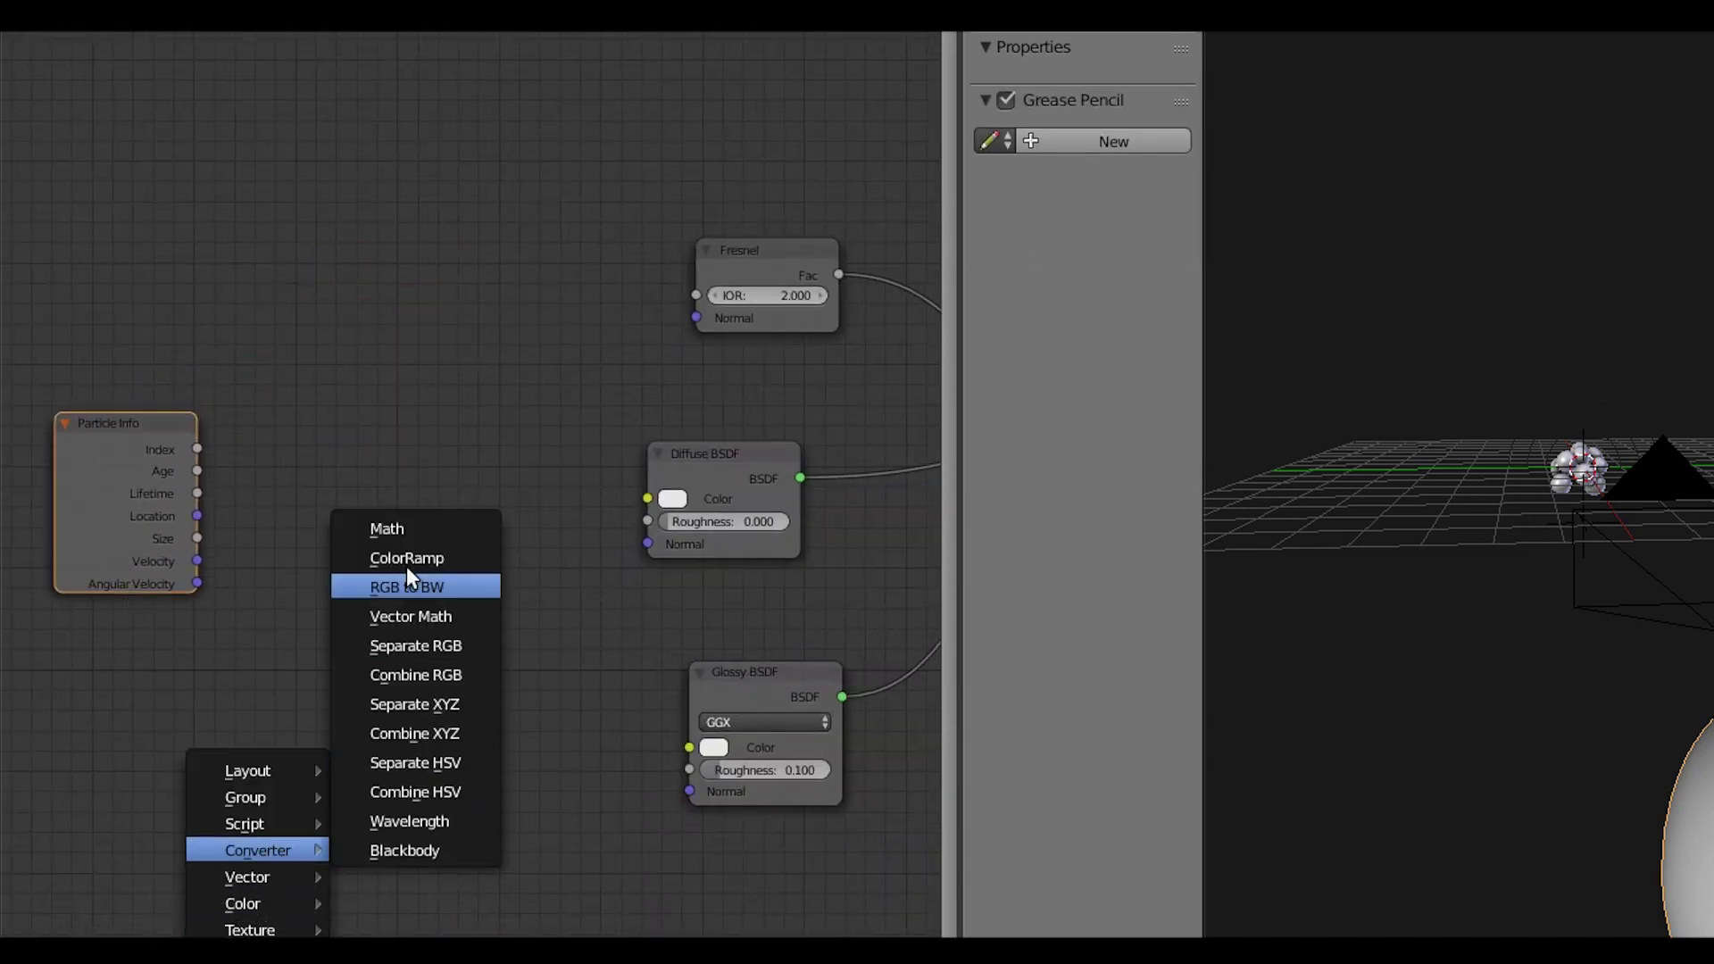
click(406, 561)
click(300, 420)
drag(296, 616, 302, 618)
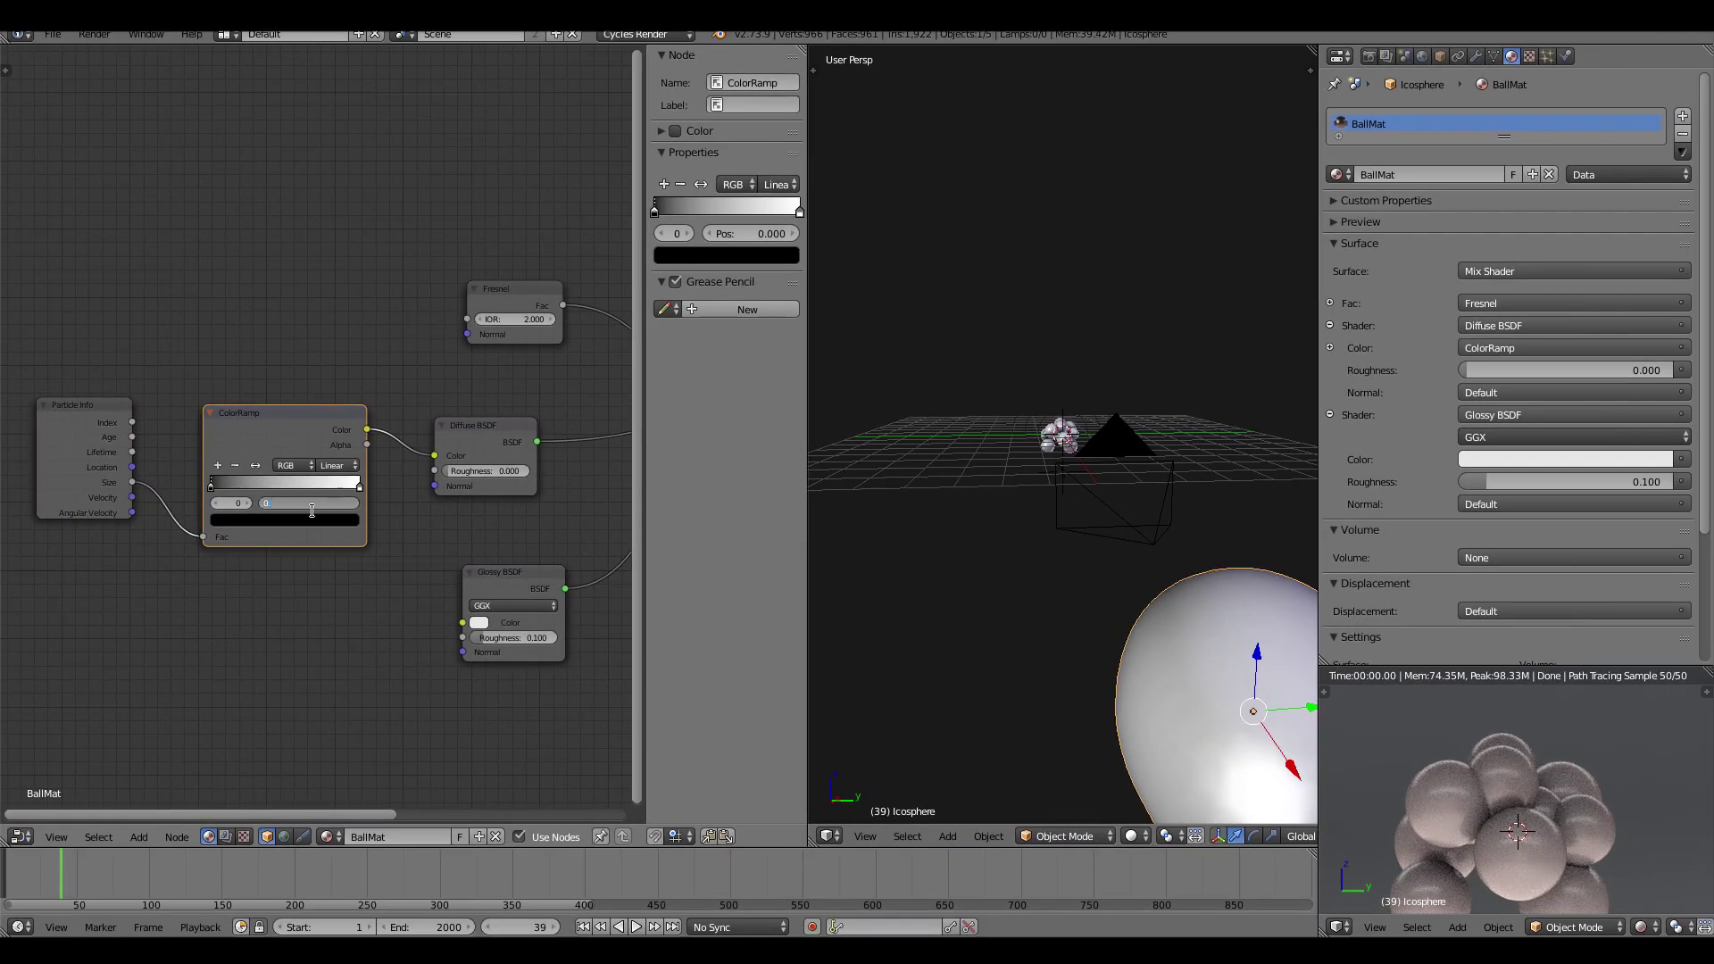
text(1)
key(Return)
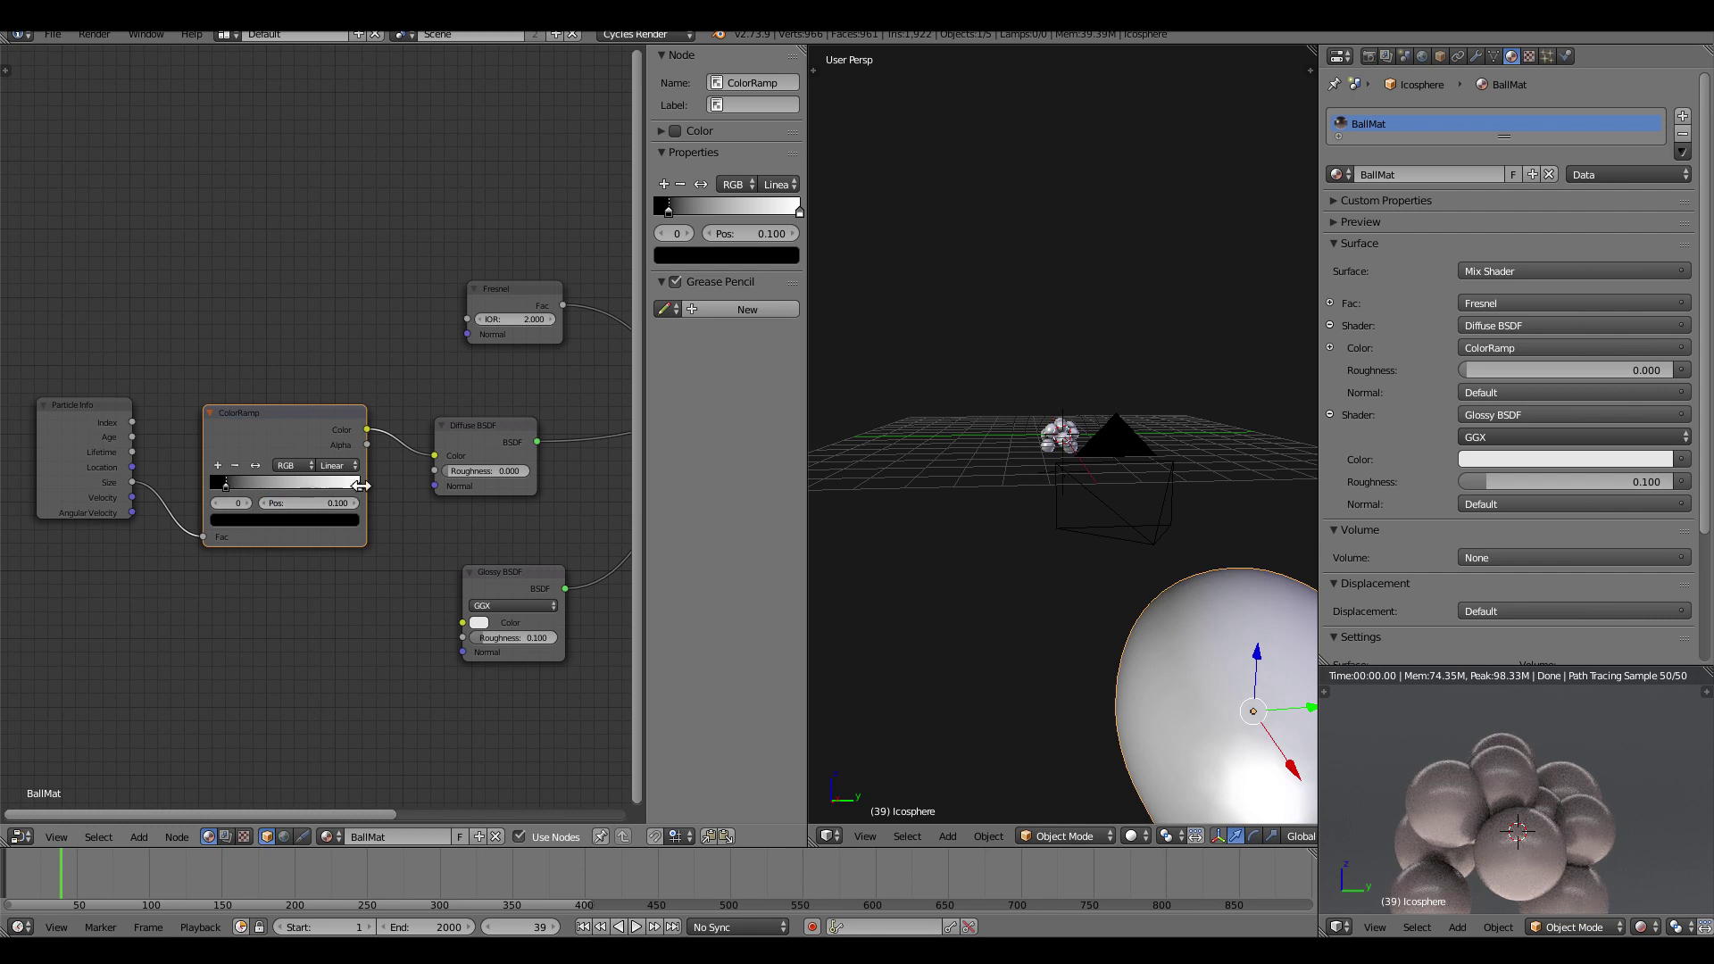
Make the left ColorRamp stop a full-brightness blue.
click(338, 521)
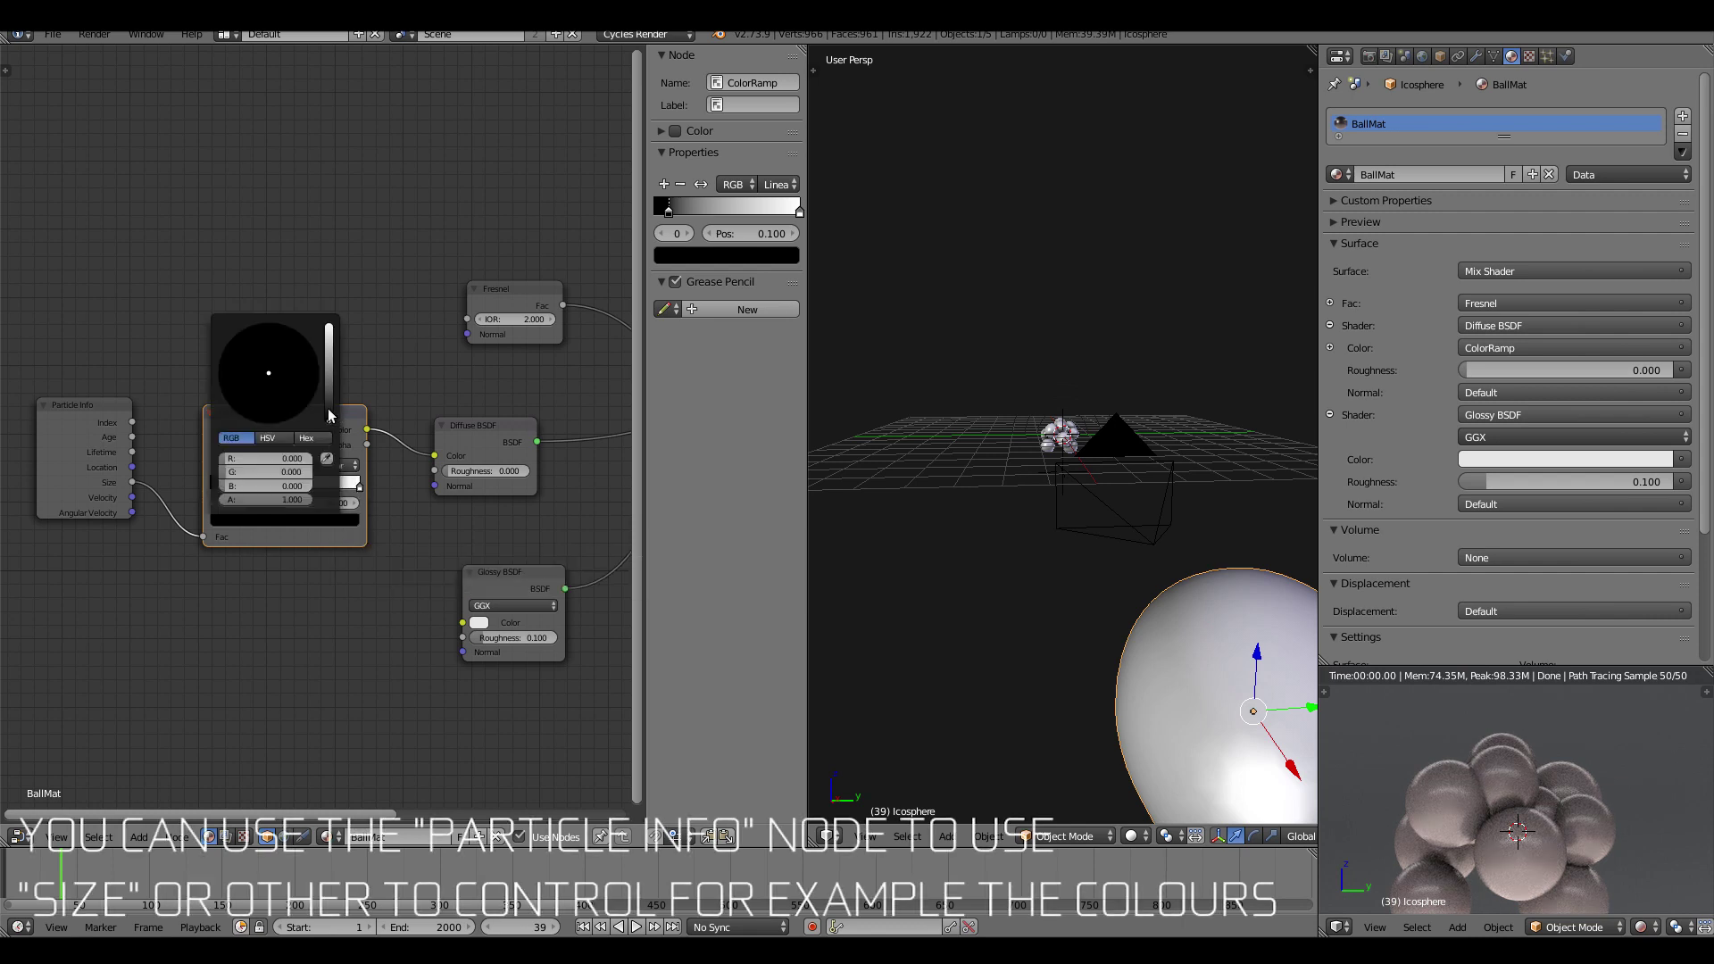
drag(330, 416, 328, 335)
mouse_move(247, 372)
mouse_down()
mouse_move(271, 323)
mouse_move(305, 337)
mouse_up()
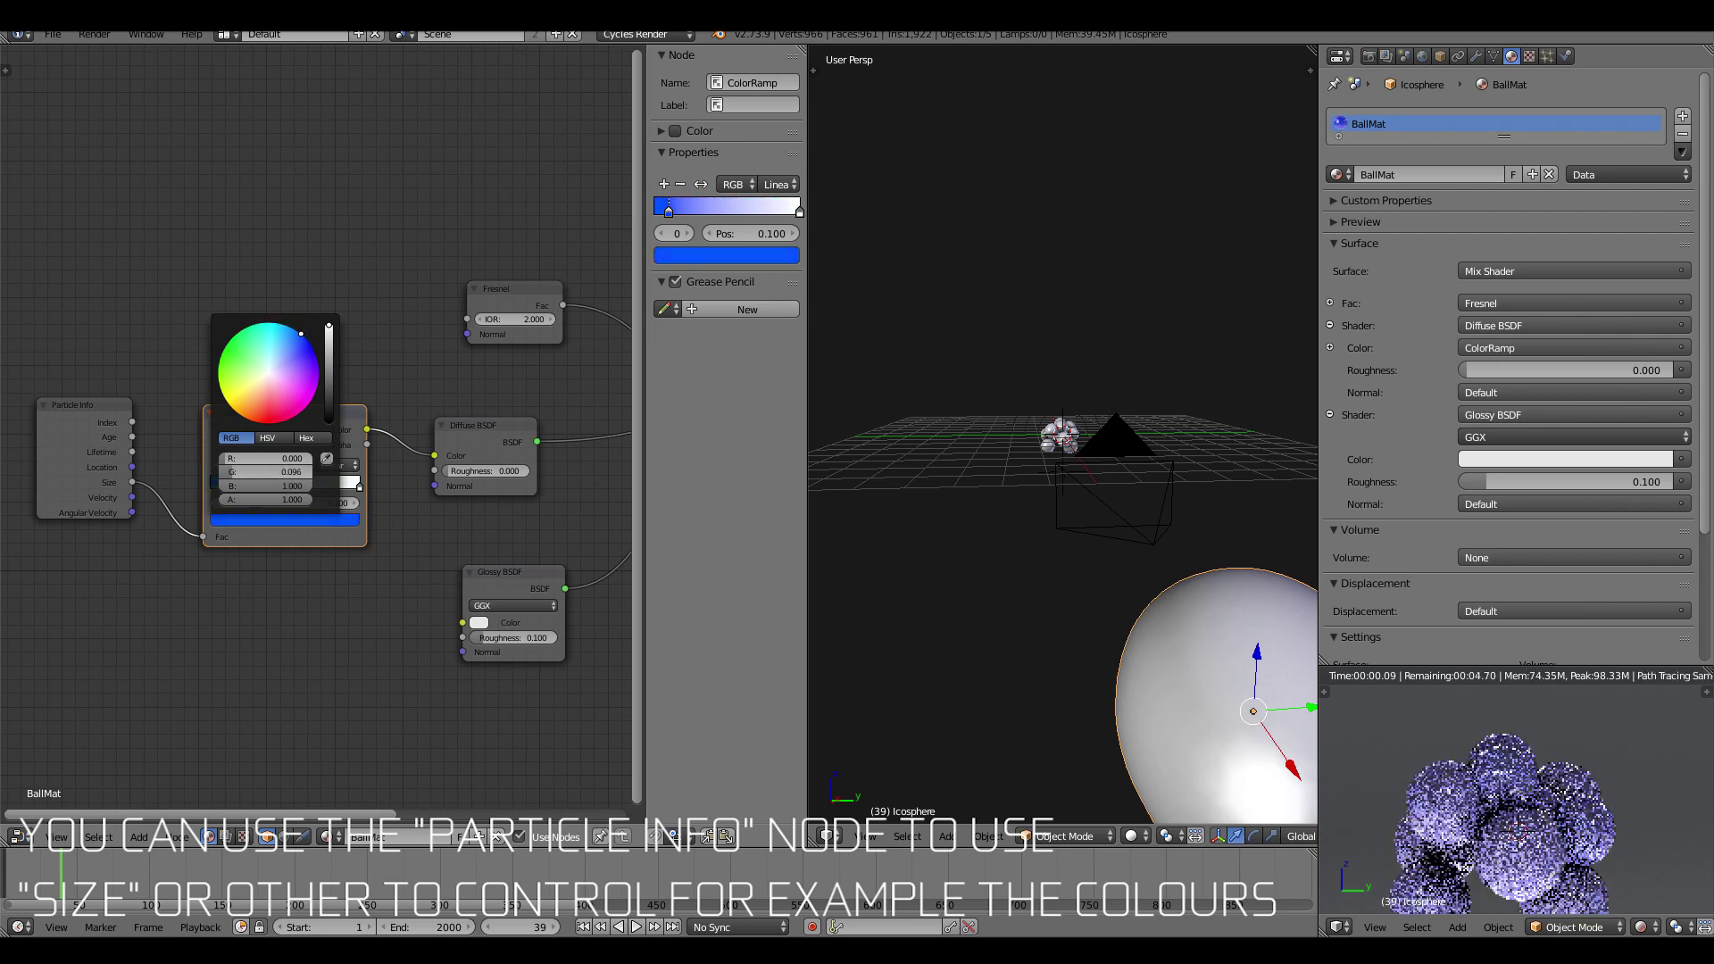
Set the right ColorRamp stop to red at position 0.8.
click(360, 487)
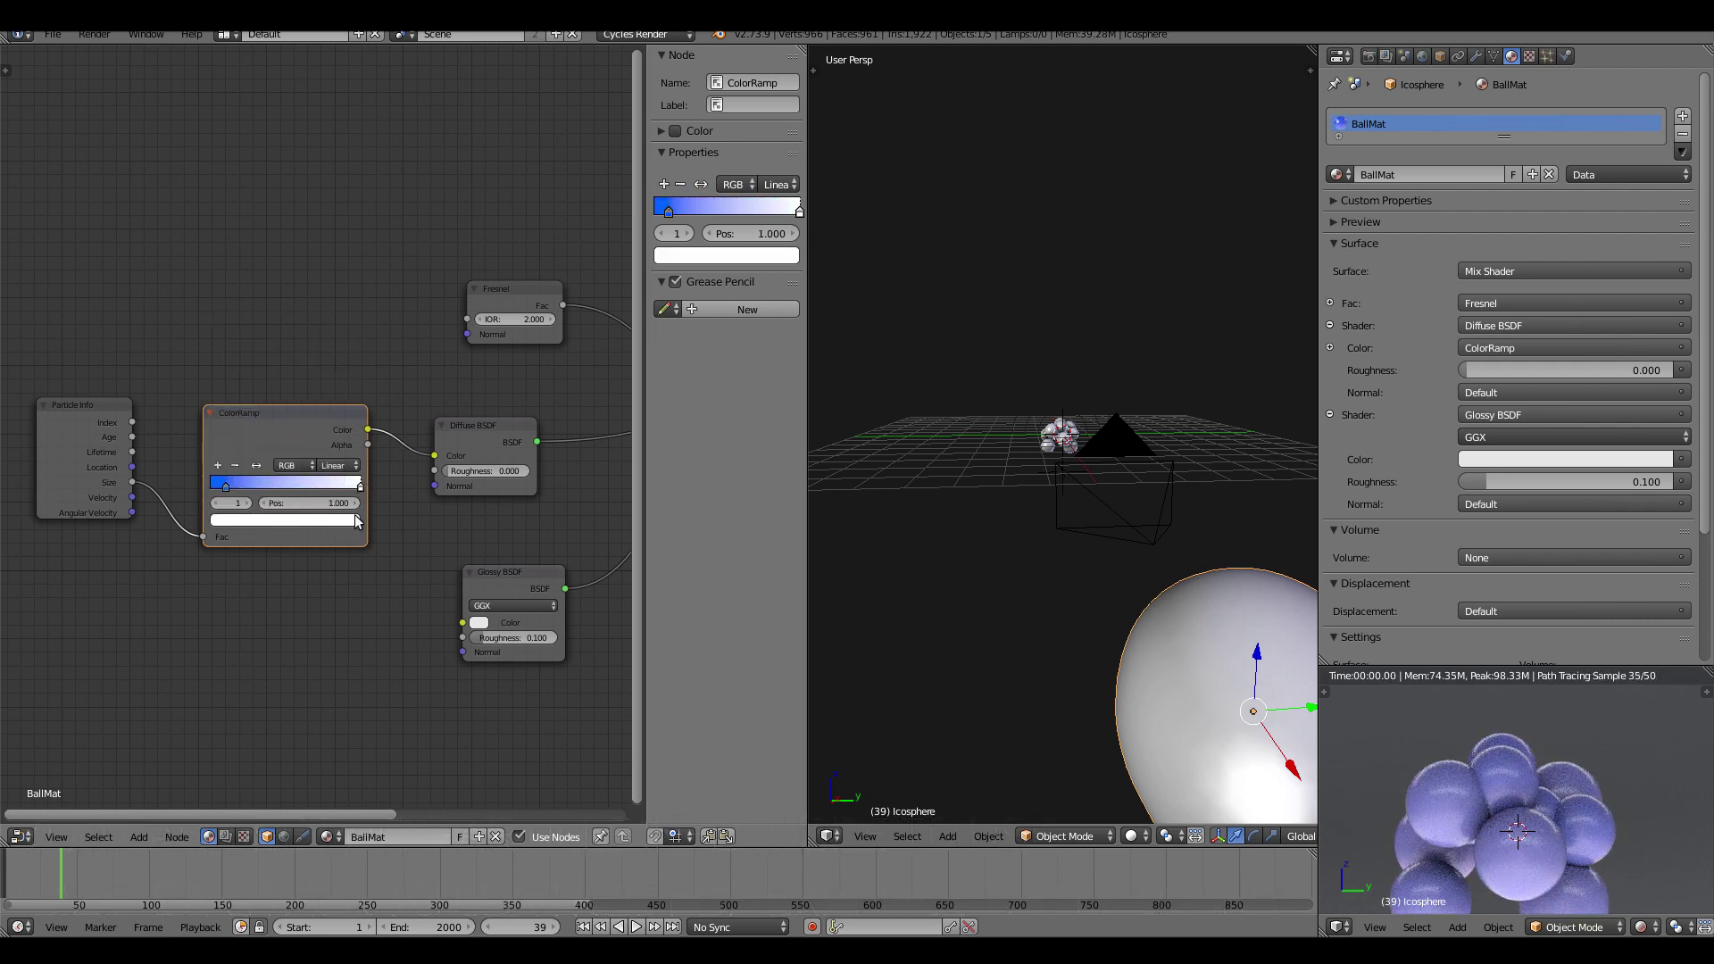
click(285, 519)
click(258, 422)
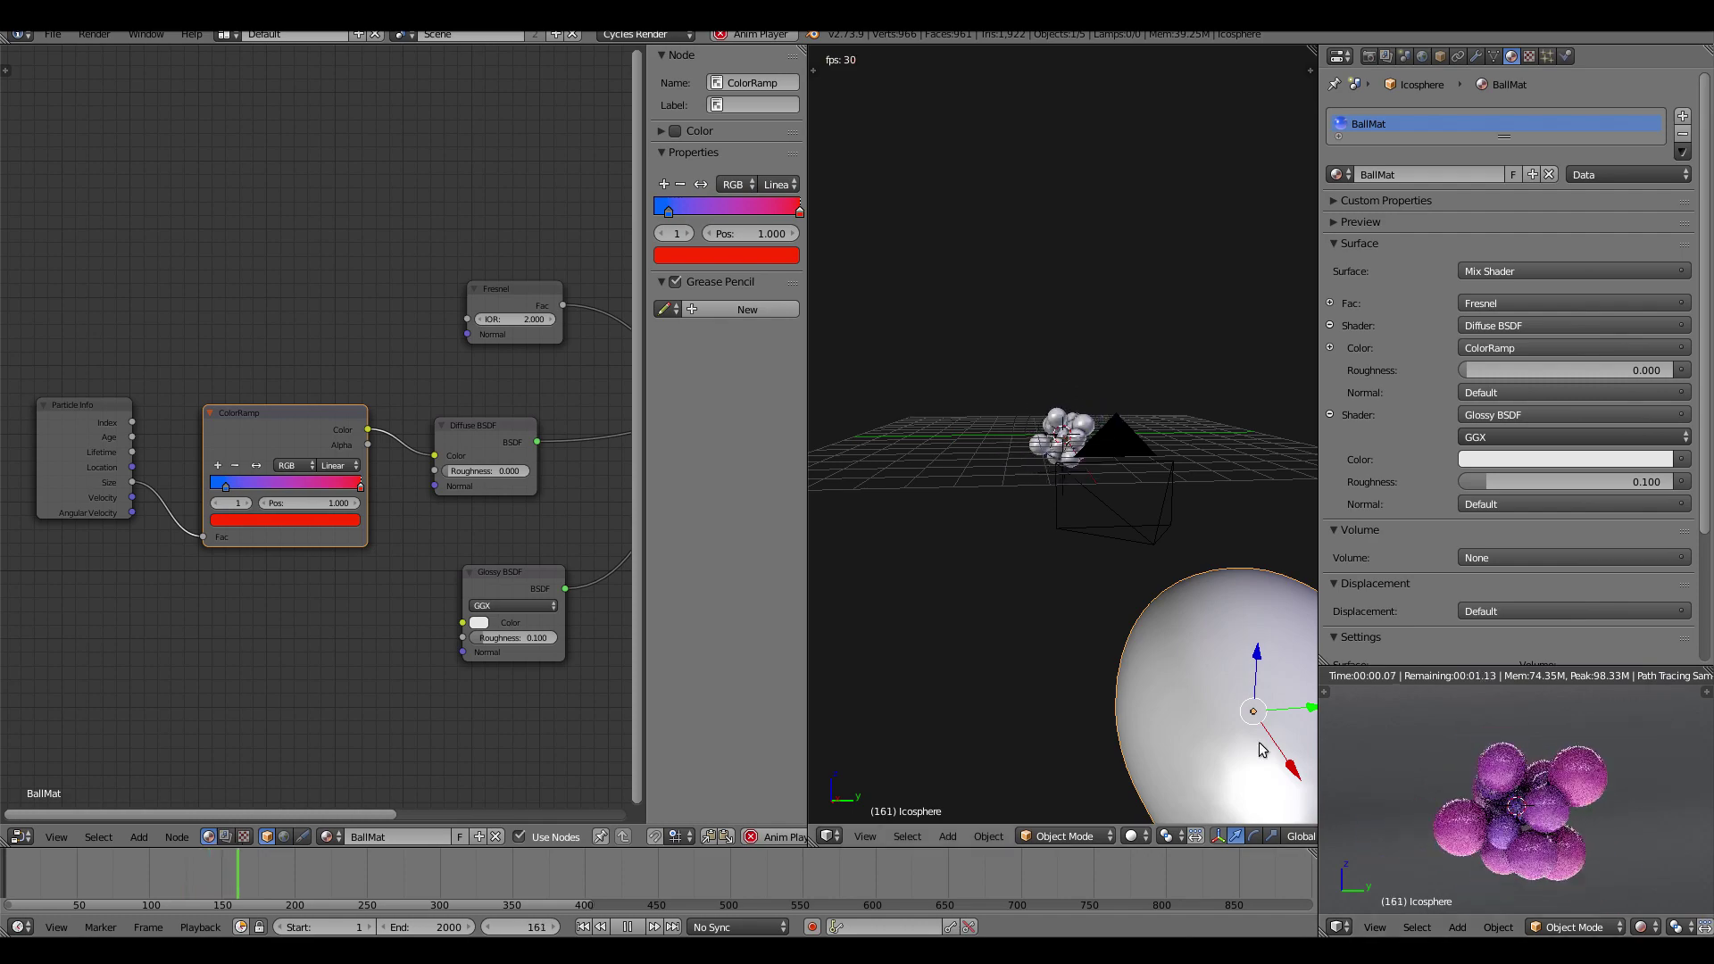
text(0.8)
key(Return)
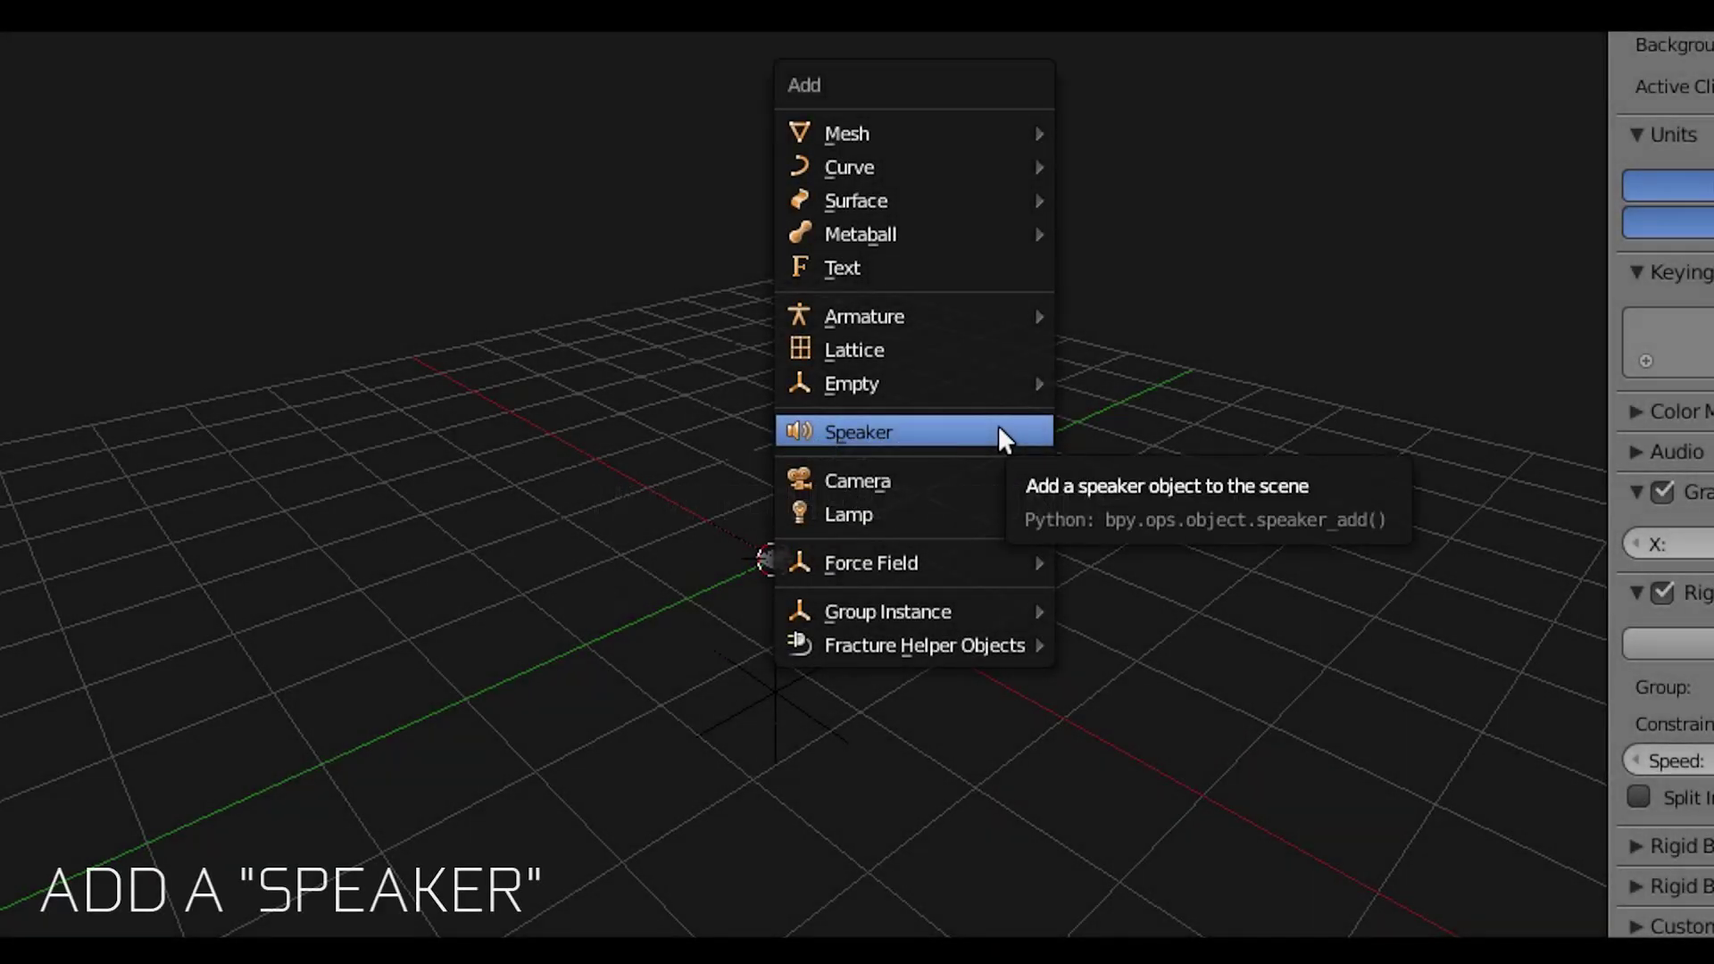
Add a Speaker object at the scene origin.
click(1000, 433)
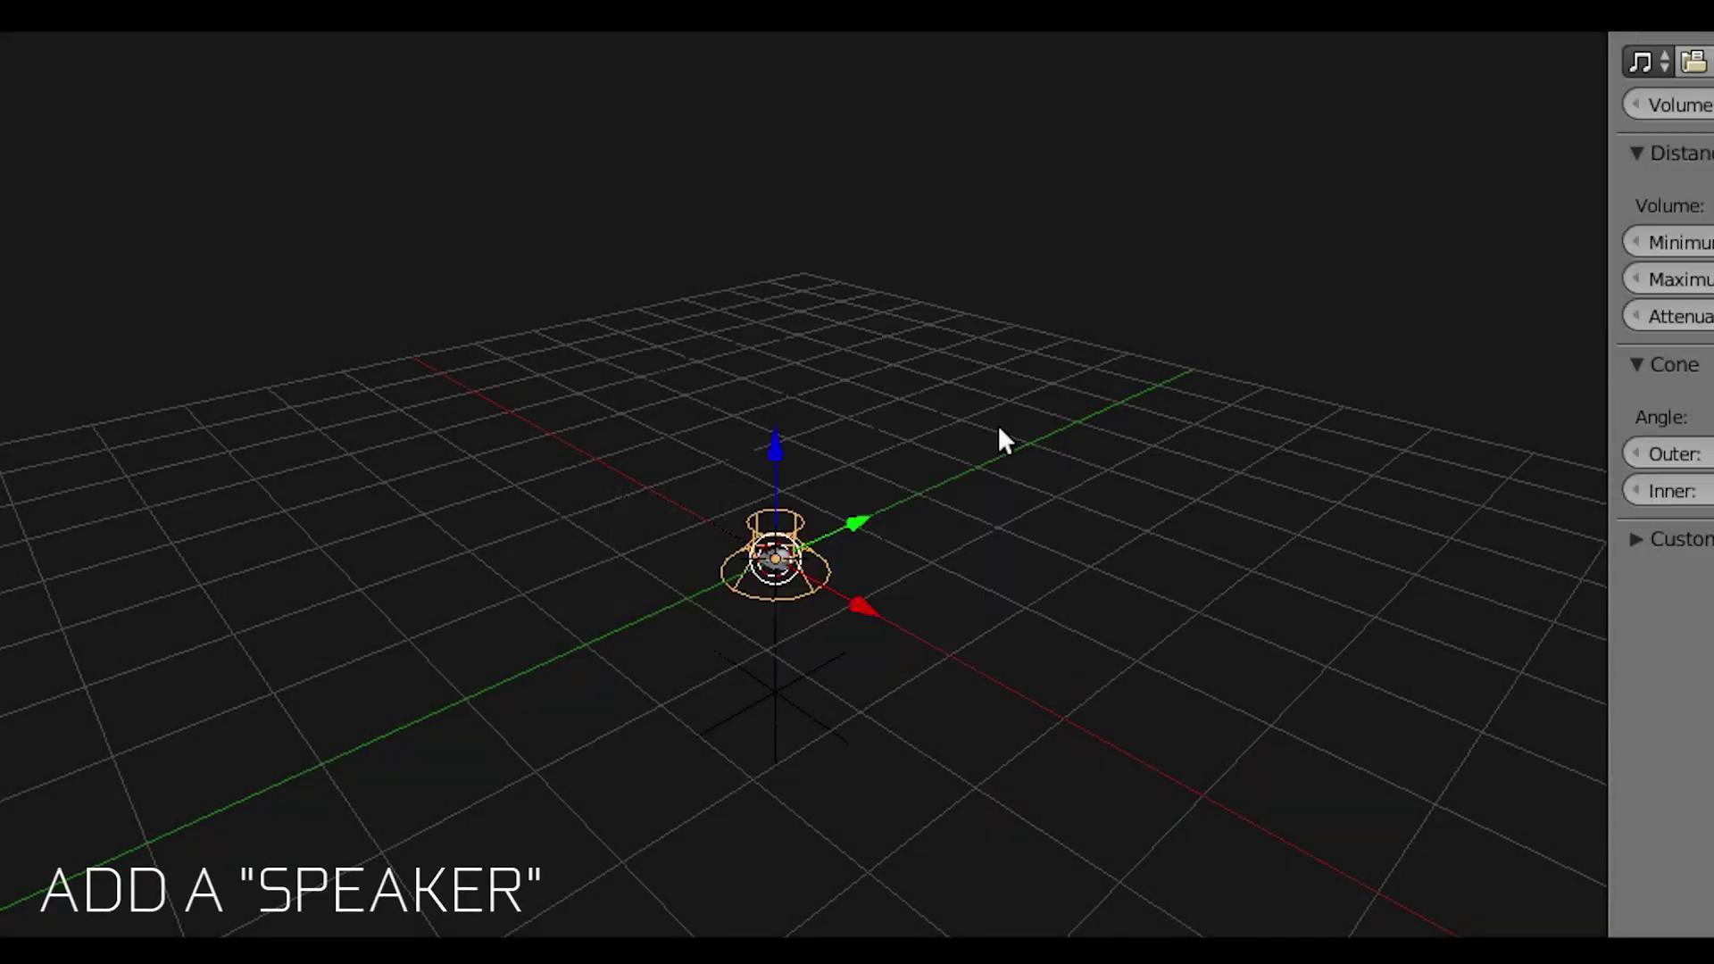